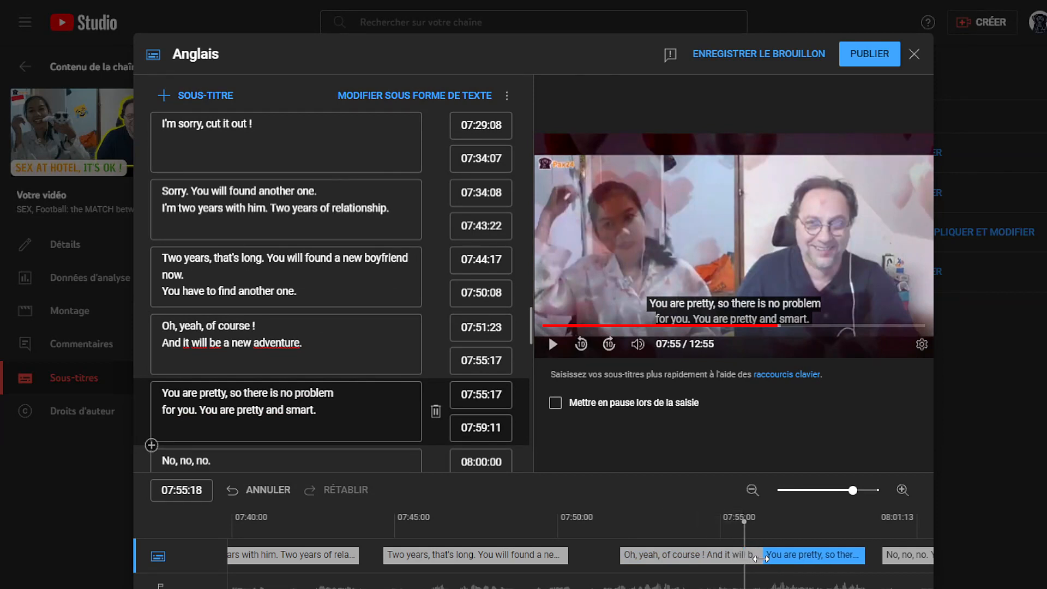
Adjust the timeline boundary between the "Oh, yeah, of course !" and "You are pretty" subtitles, extending the former to 07:57:07
left_click_drag(743, 559, 794, 559)
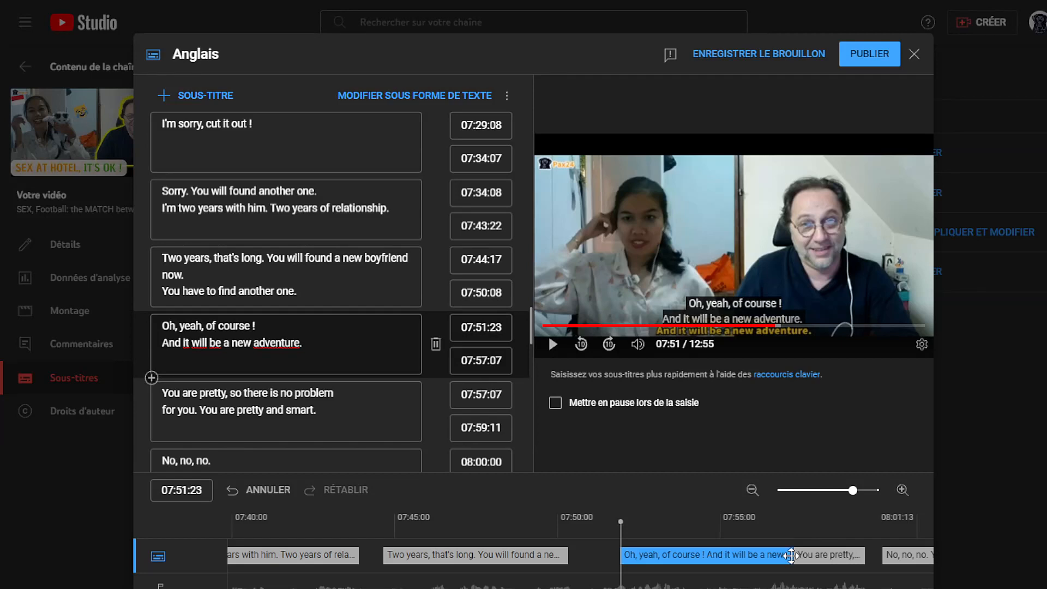
left_click_drag(767, 559, 748, 559)
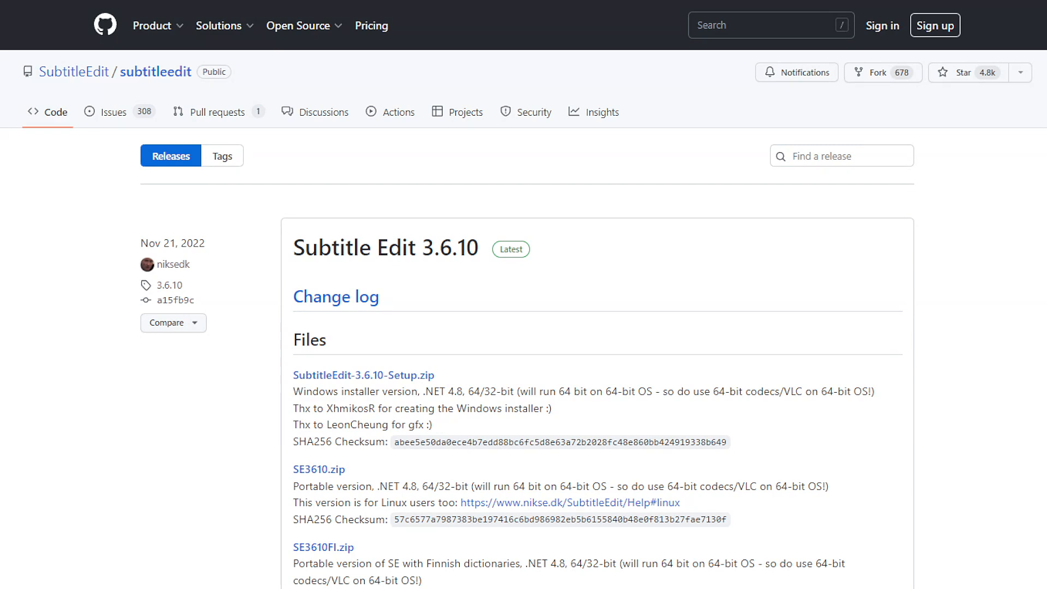
On the Subtitle Edit GitHub releases page, locate and highlight SubtitleEdit-3.6.10-Setup.exe among the 3.6.10 assets
scroll(523, 295, "down", 6)
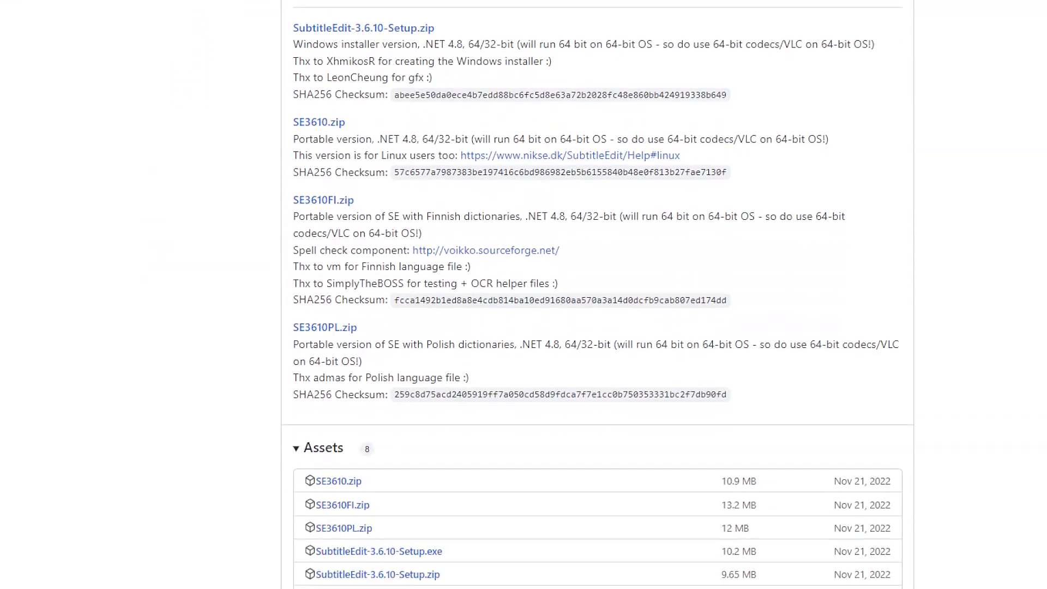
scroll(523, 295, "down", 3)
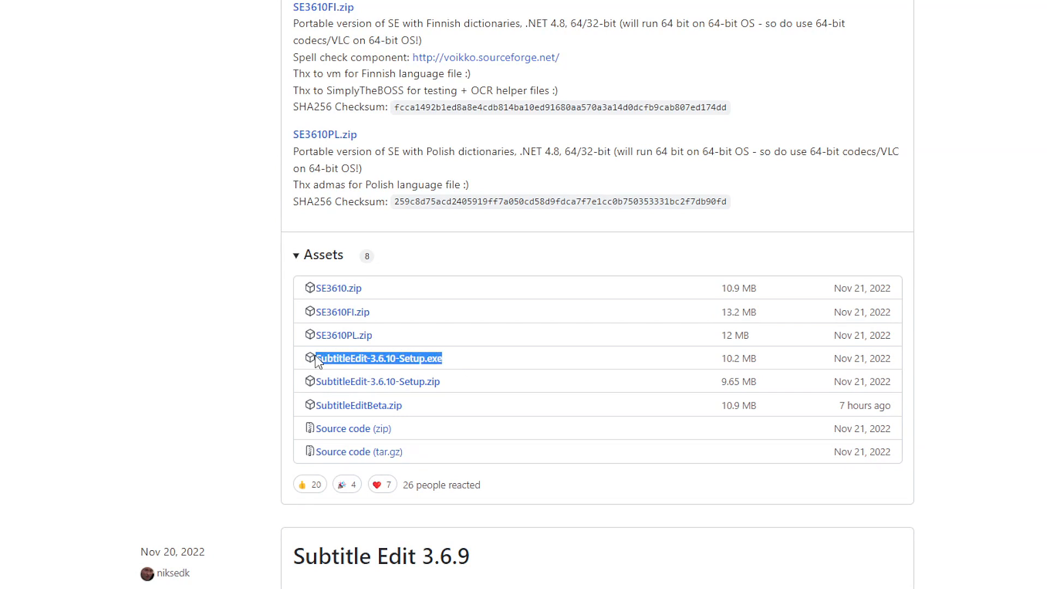
left_click_drag(328, 354, 464, 361)
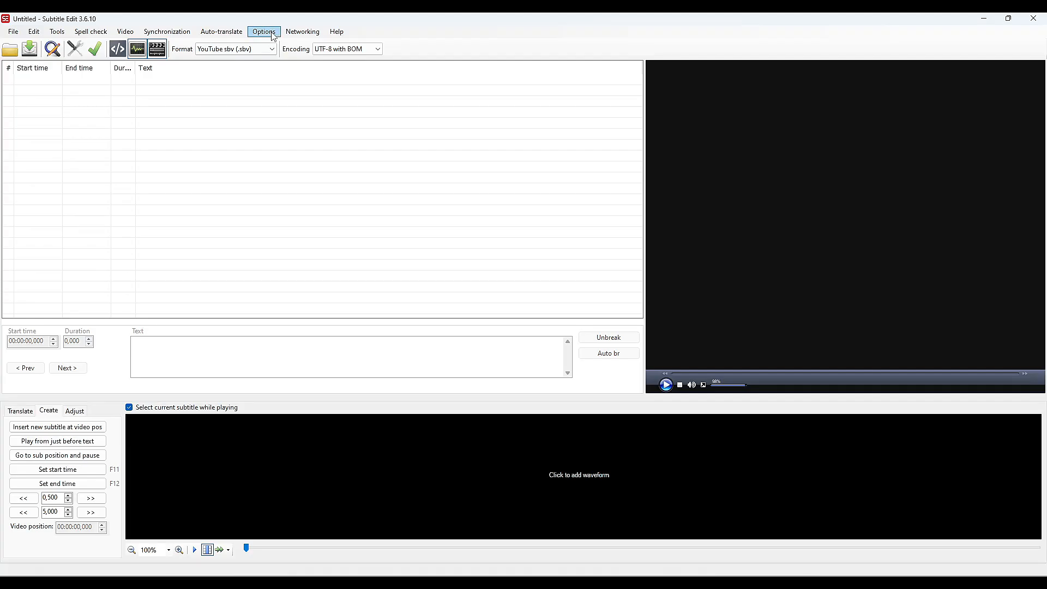
In Subtitle Edit, change the interface language to Bahasa Indonesia
left_click(264, 31)
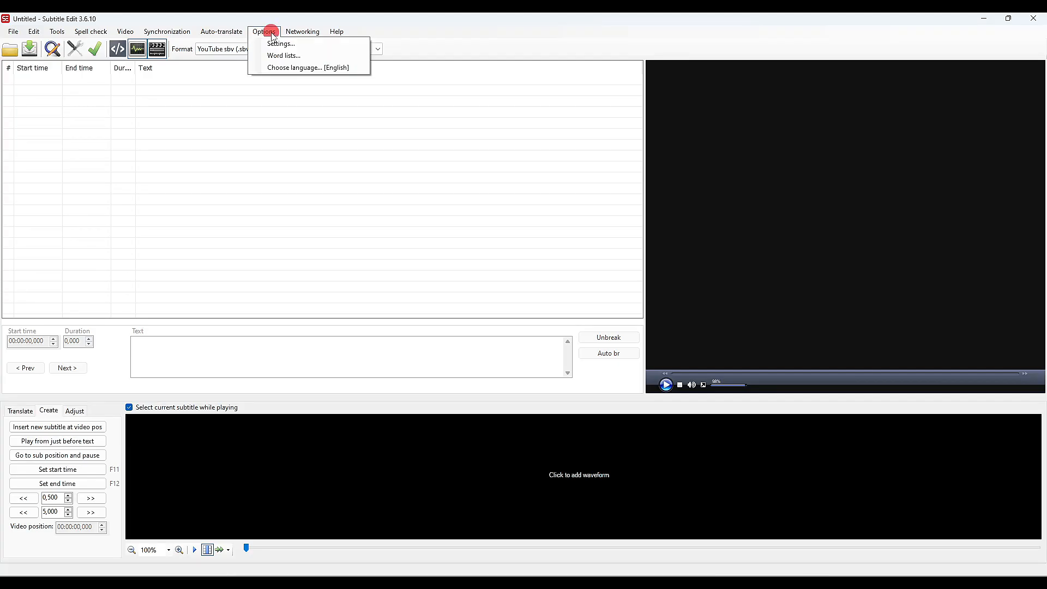
left_click(356, 68)
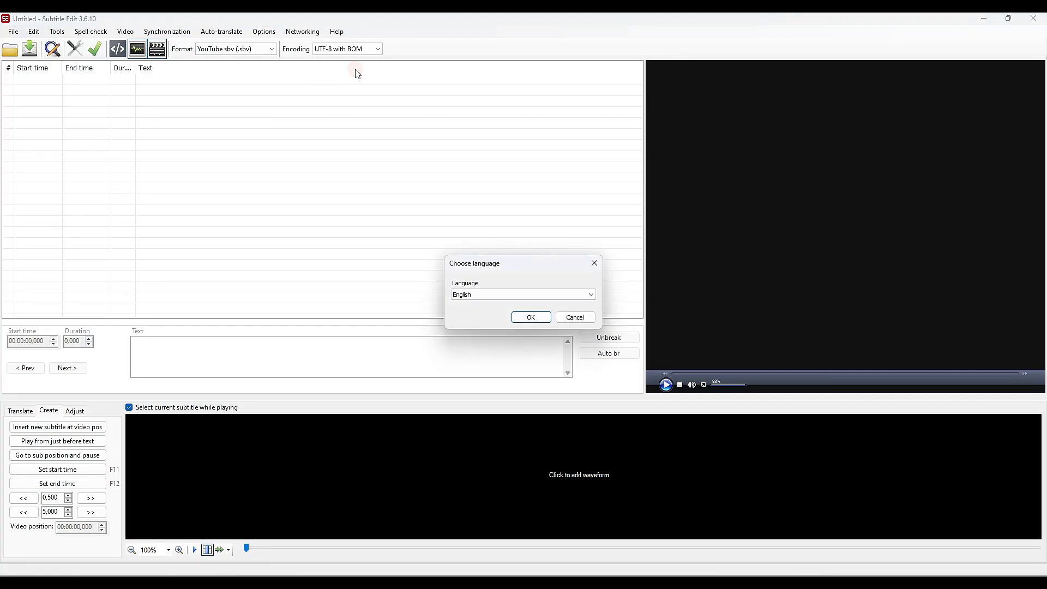
left_click(497, 292)
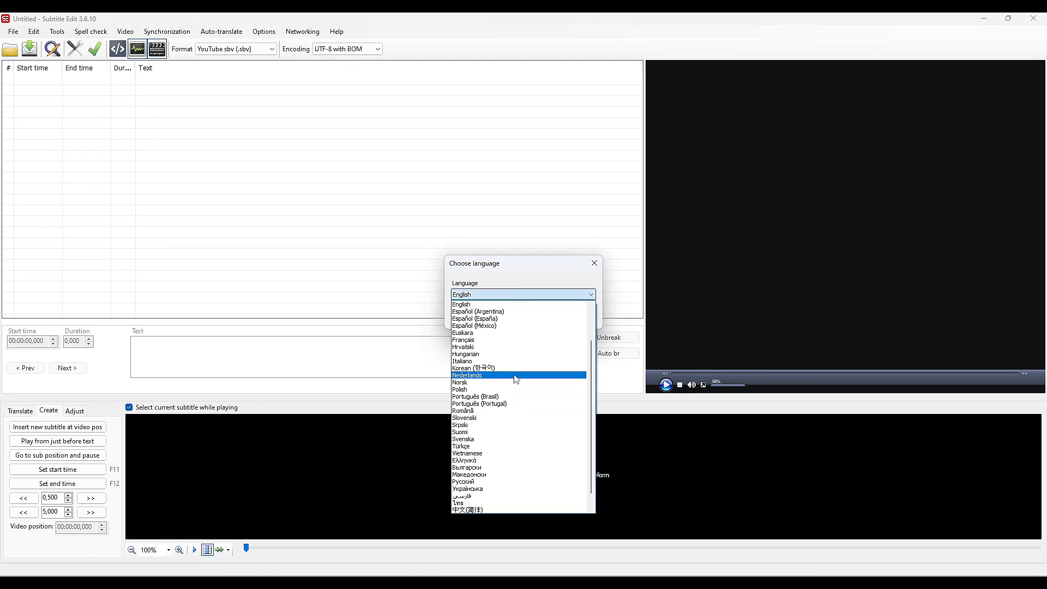
scroll(497, 390, "up", 2)
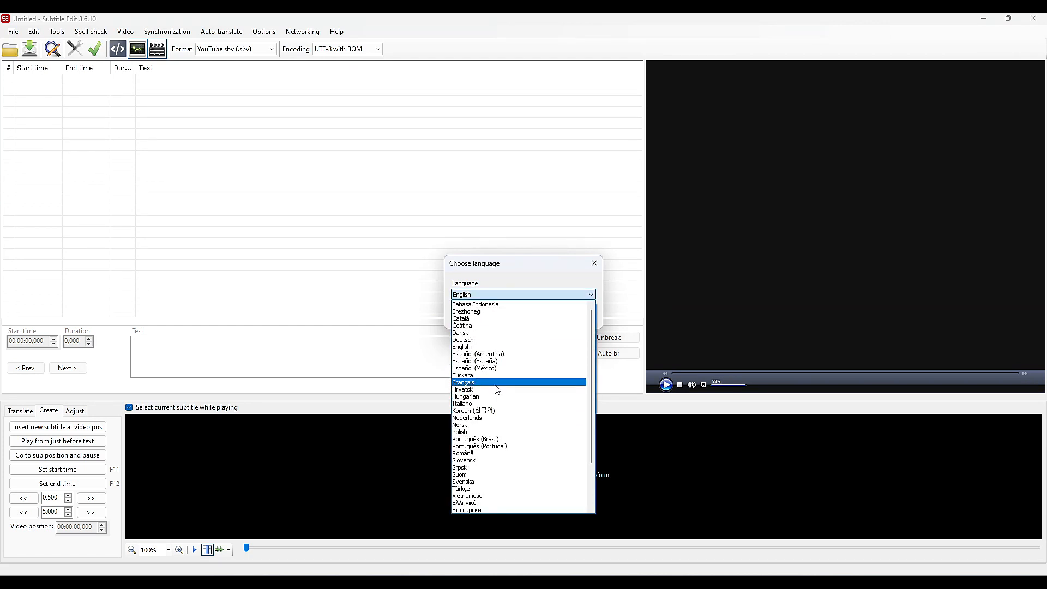
left_click(497, 305)
left_click(531, 317)
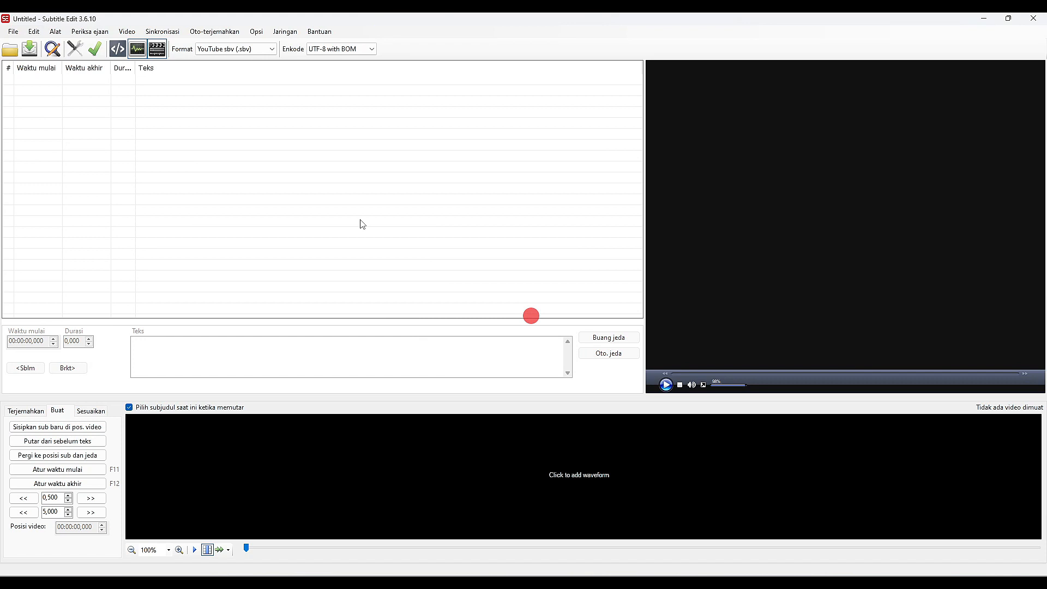
Switch the interface language back to English
left_click(156, 32)
mouse_move(257, 31)
left_click(289, 68)
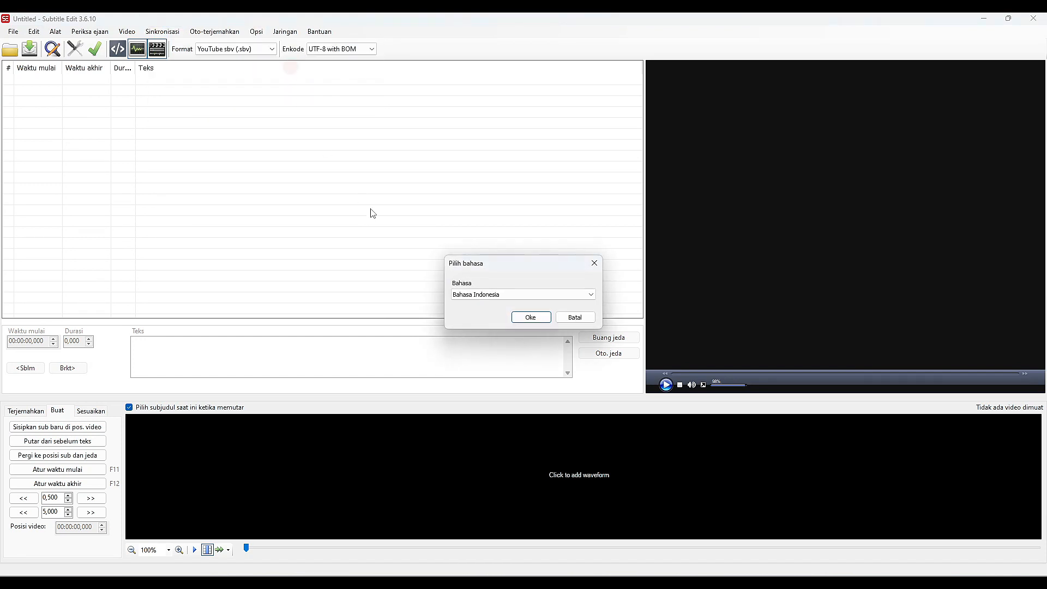
left_click(492, 295)
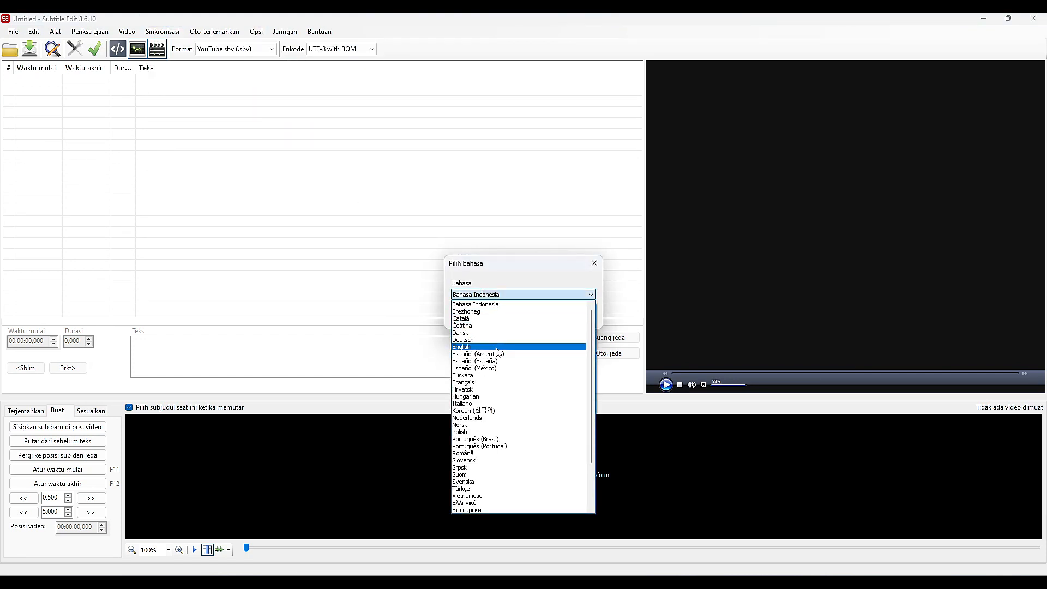
left_click(496, 348)
left_click(537, 317)
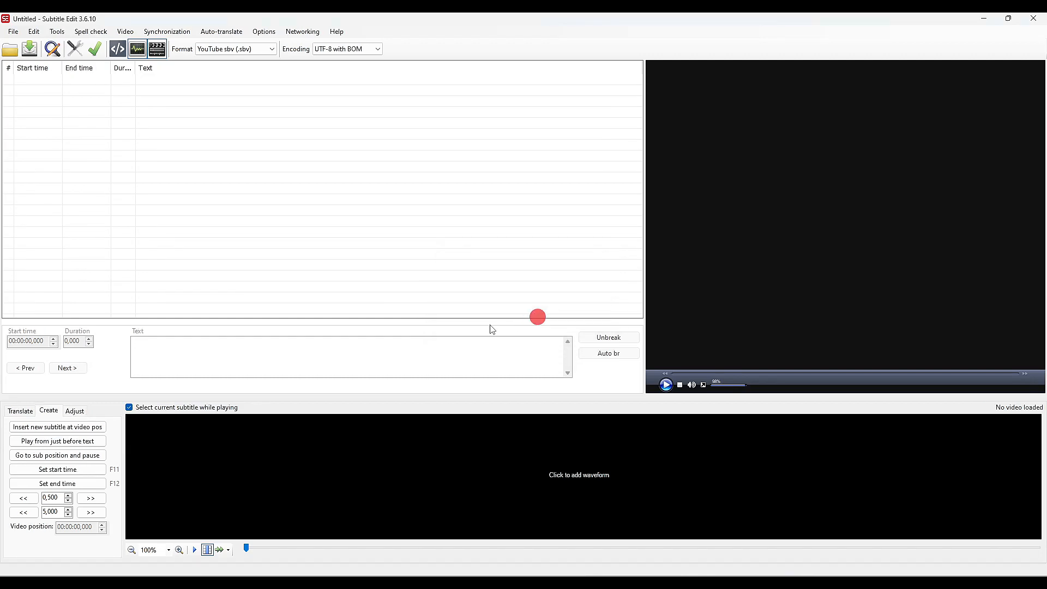
Open the online Help/FAQ page and read through its main window, encoding and text box sections
left_click(336, 31)
left_click(352, 59)
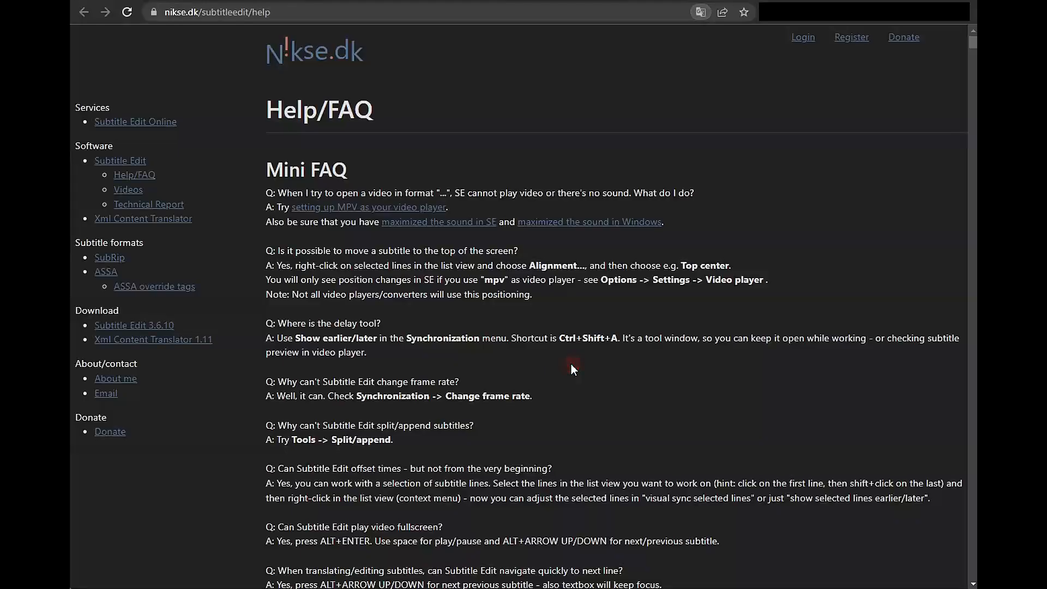
scroll(571, 364, "down", 13)
scroll(571, 365, "down", 12)
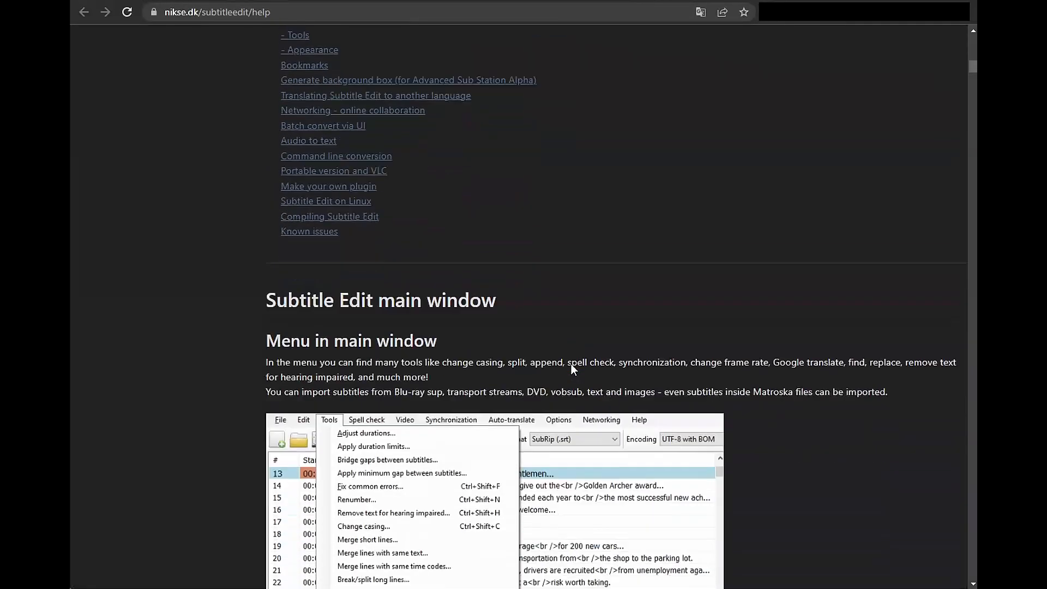
scroll(344, 382, "down", 18)
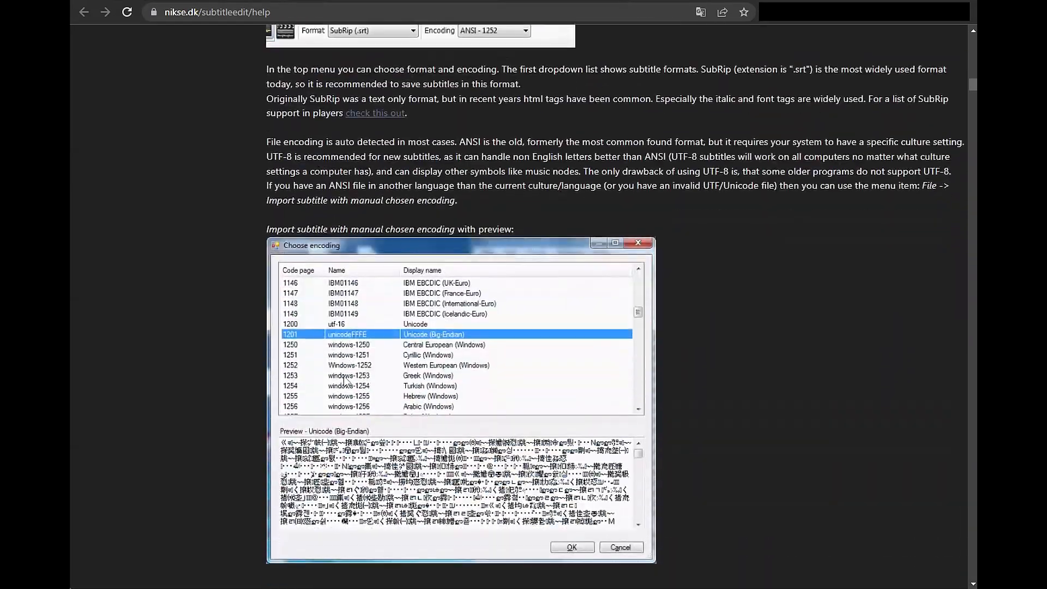
scroll(344, 377, "down", 20)
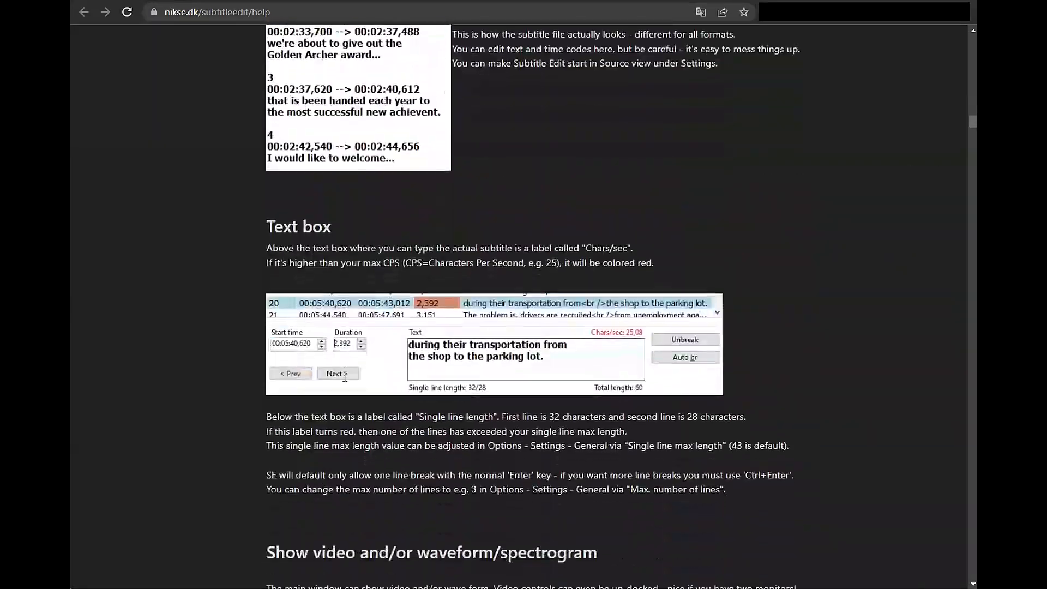
Open the Subtitle Edit Videos page of the help site and browse its list of tutorials
left_click(128, 190)
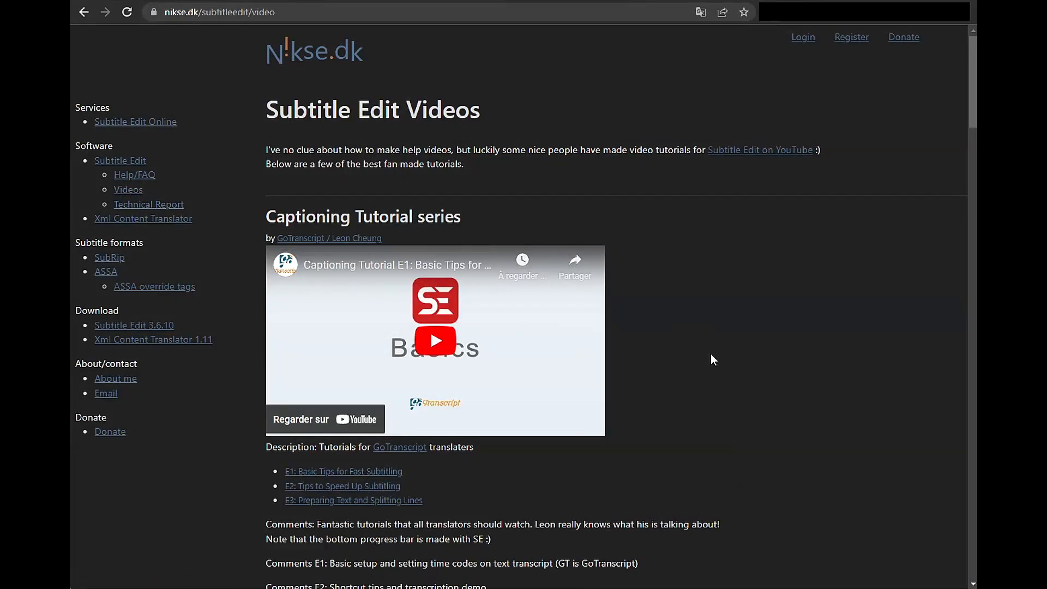
scroll(655, 345, "down", 5)
scroll(656, 346, "down", 18)
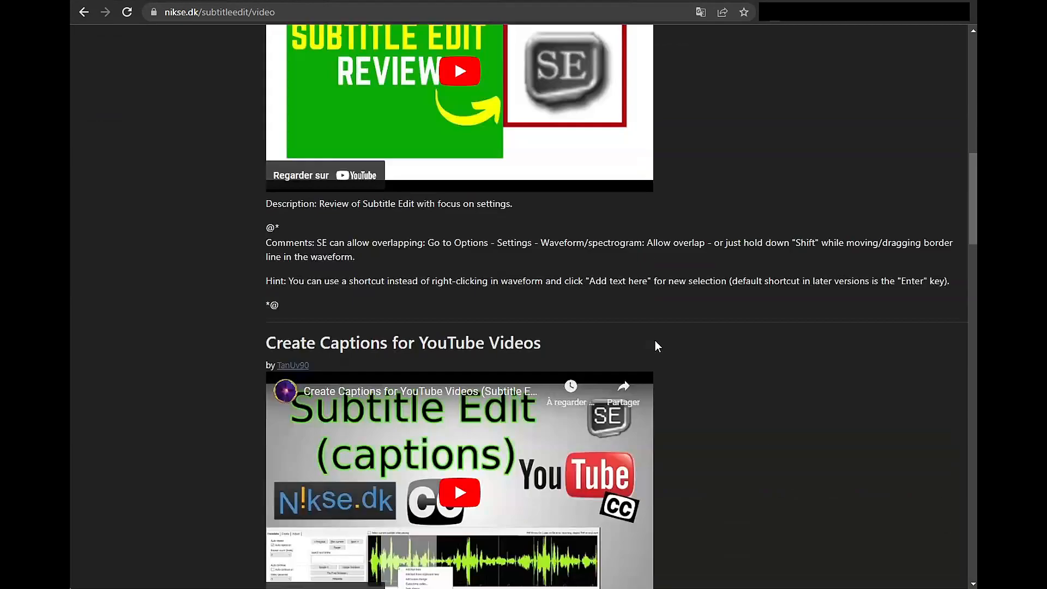
scroll(656, 346, "down", 14)
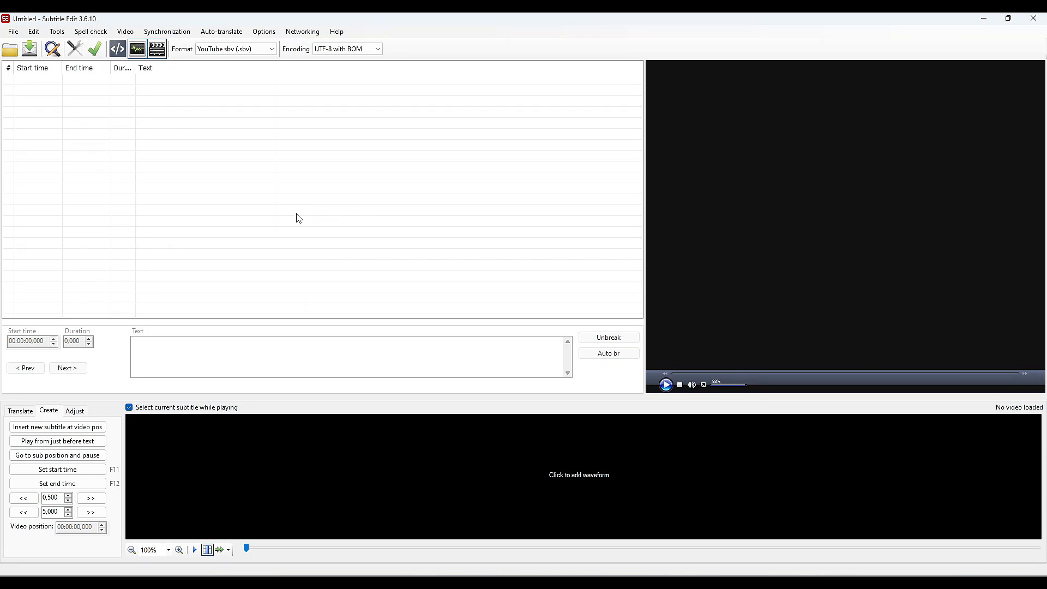
Create two subtitles in Subtitle Edit: the first with "some text" and "on another line" on separate lines, the second reading "another text"
left_click(278, 368)
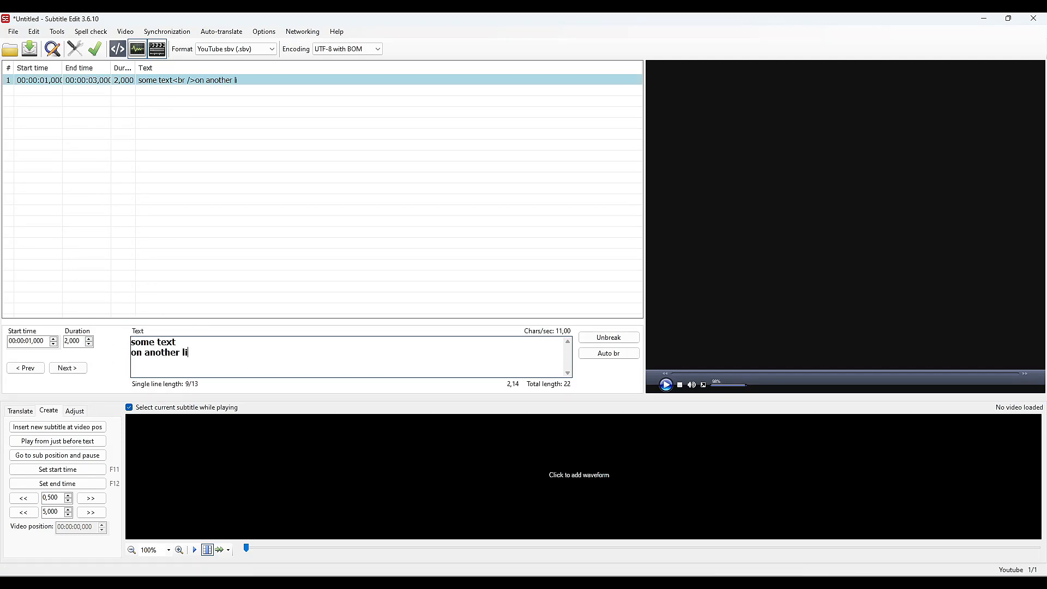
right_click(25, 89)
left_click(42, 98)
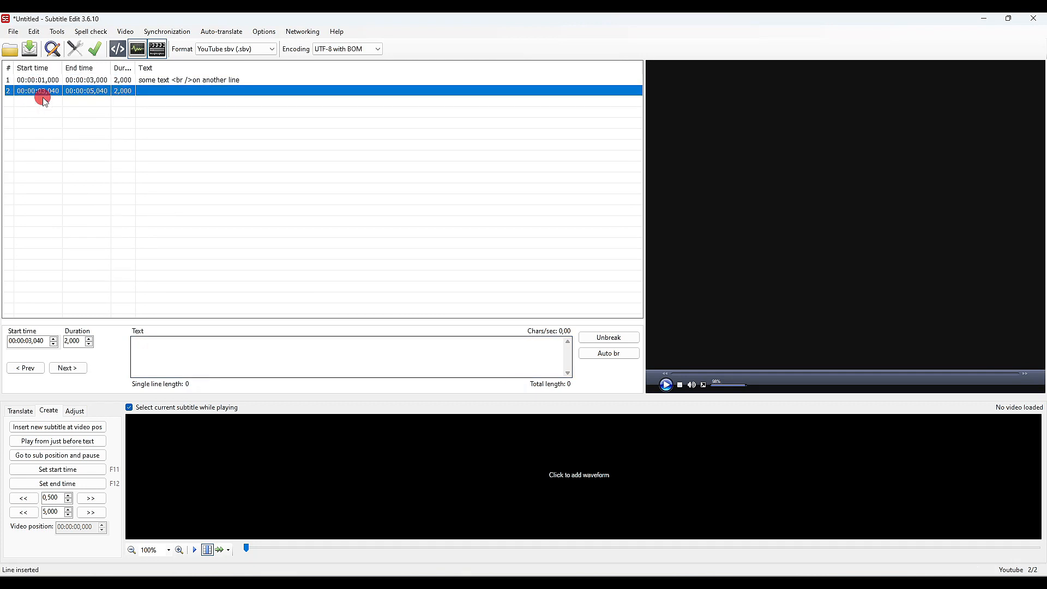
left_click(202, 358)
type("another text")
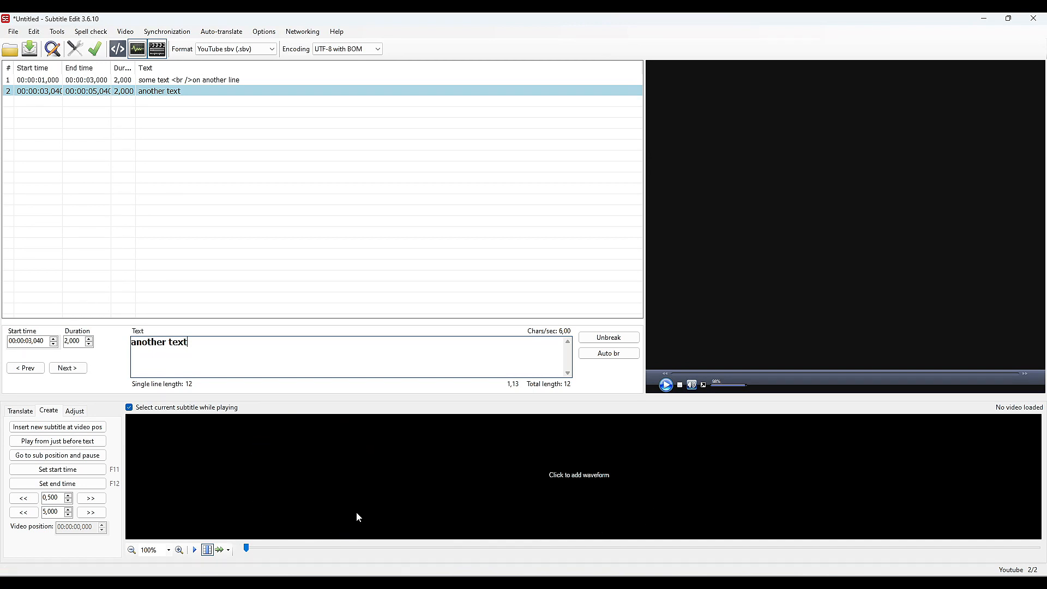
Look up the second subtitle's text, "another text", in Google Translate using the online text search
left_click(20, 411)
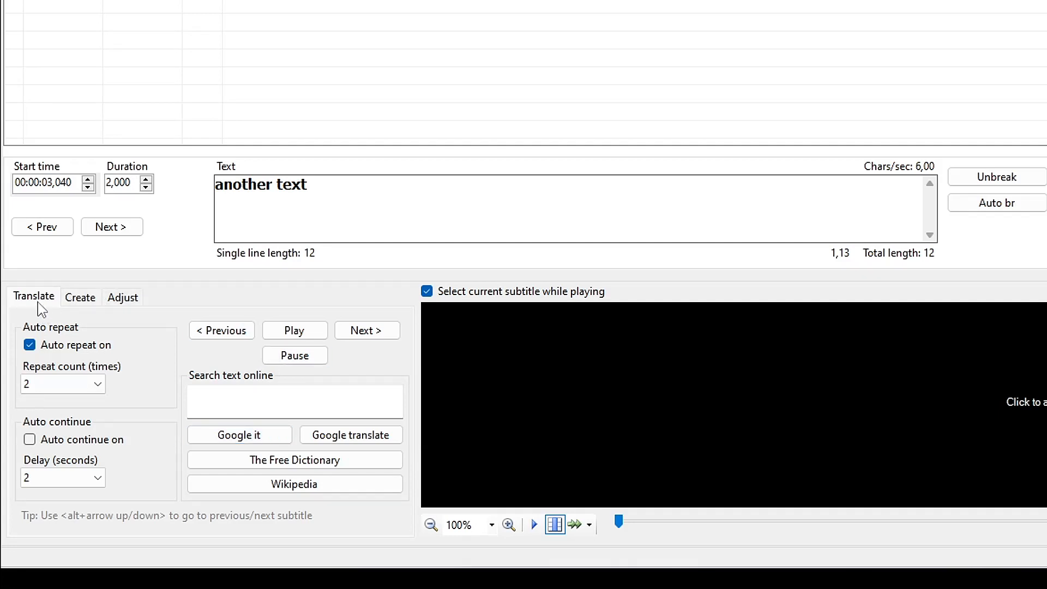
left_click_drag(308, 185, 214, 184)
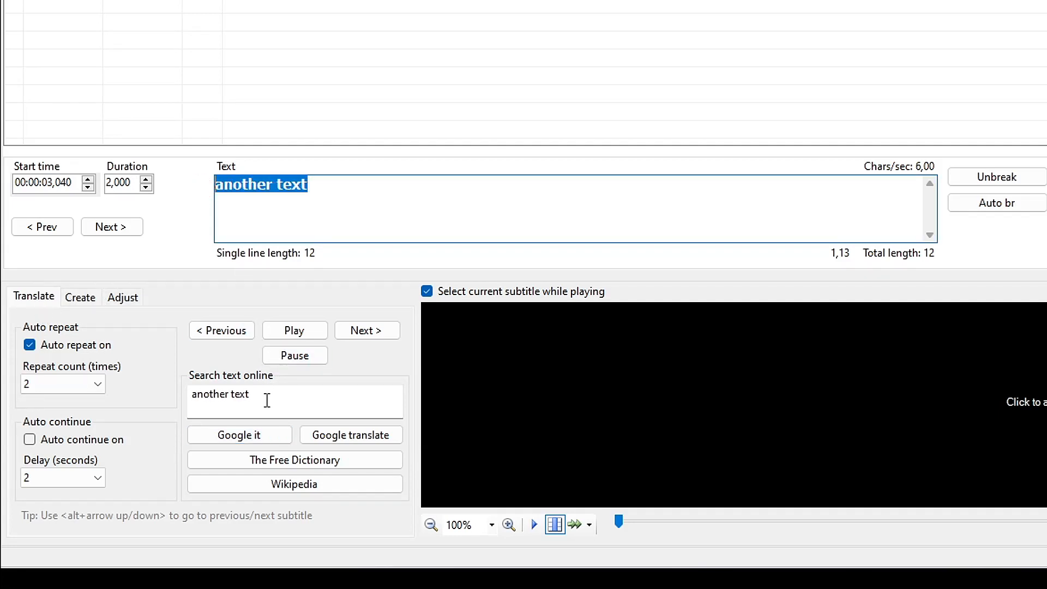
left_click(364, 446)
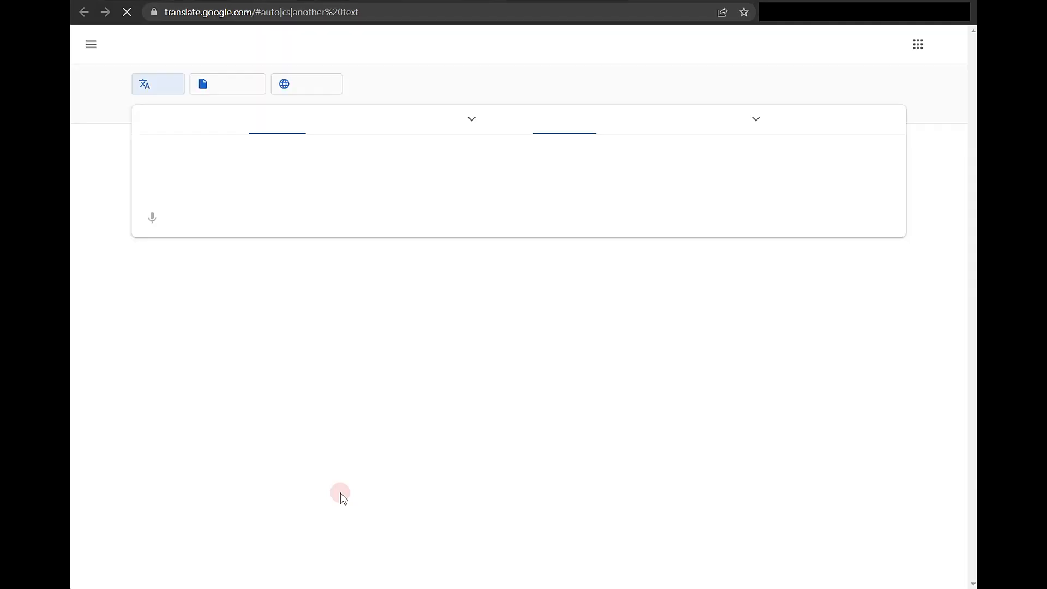
left_click(620, 121)
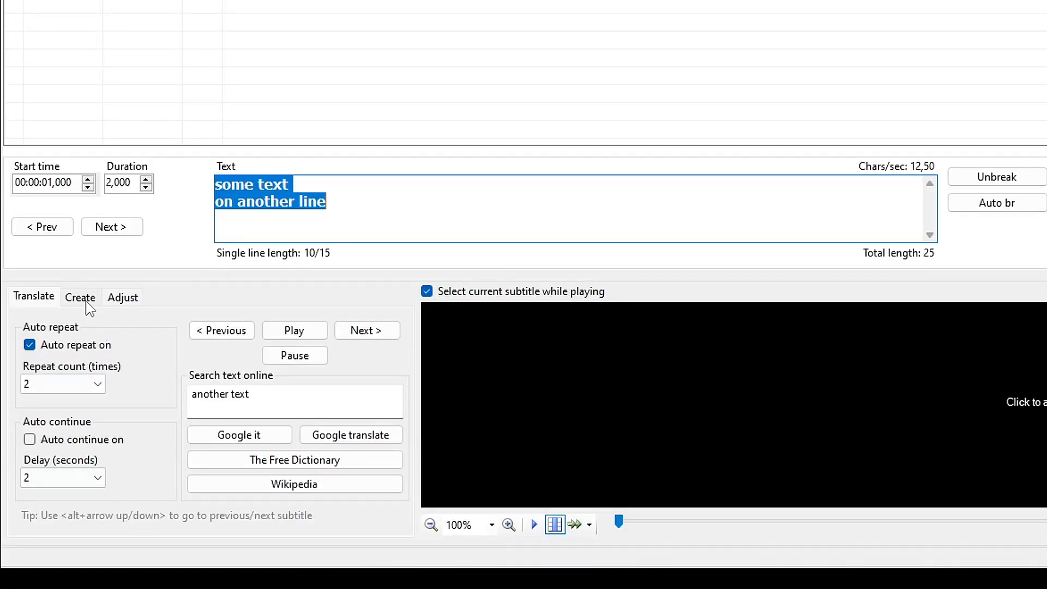
Set the first subtitle's start from the current video position and offset the rest of the subtitles with it
left_click(84, 299)
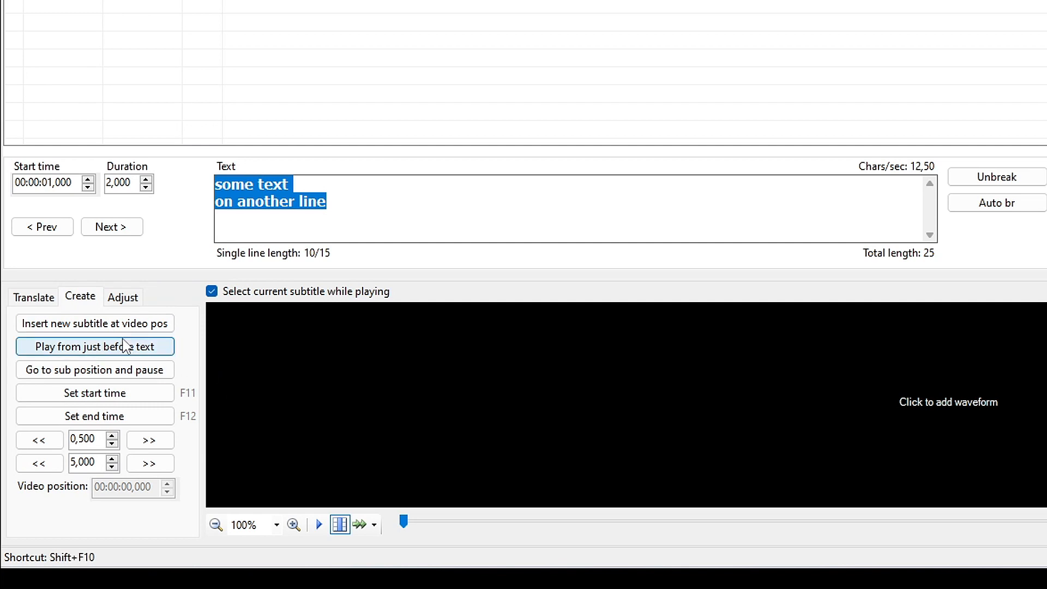
left_click(124, 298)
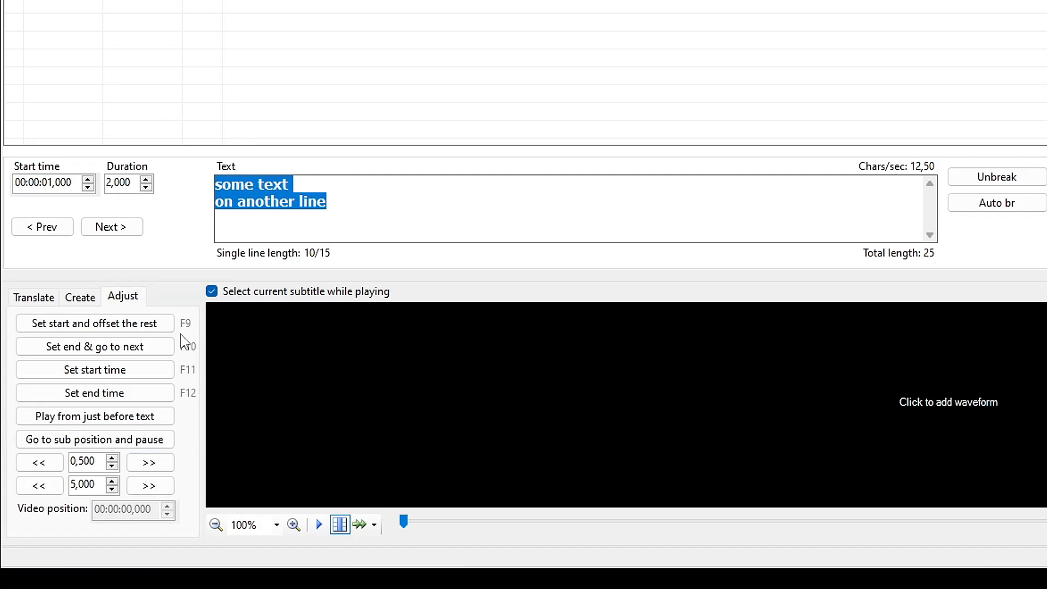
left_click(135, 329)
Resize the workspace panes to give the video preview more width and the text editing area and waveform more height
left_click_drag(646, 223, 694, 240)
left_click_drag(695, 240, 619, 240)
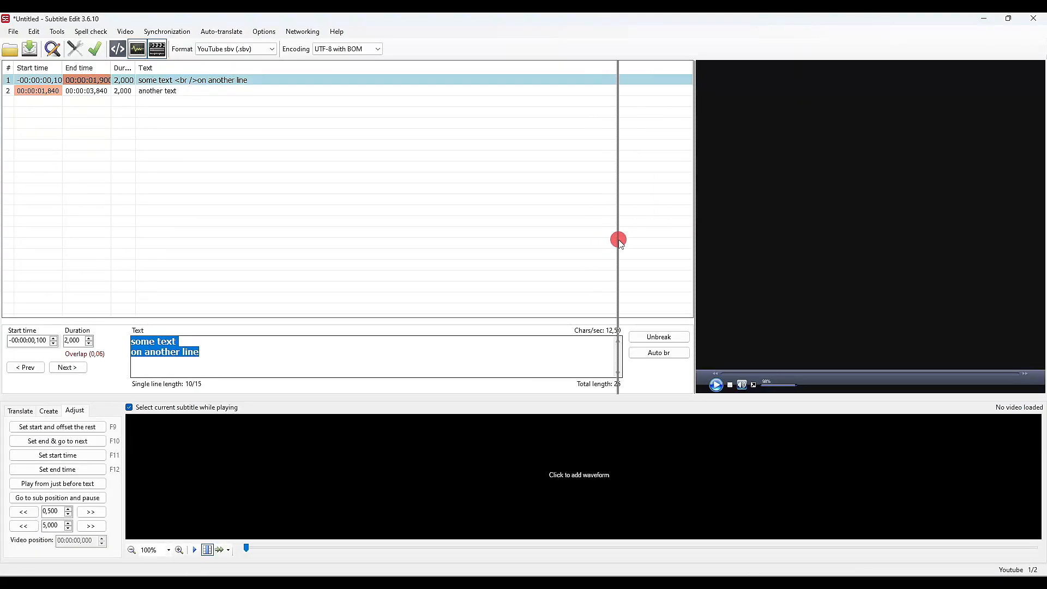
left_click_drag(429, 321, 423, 305)
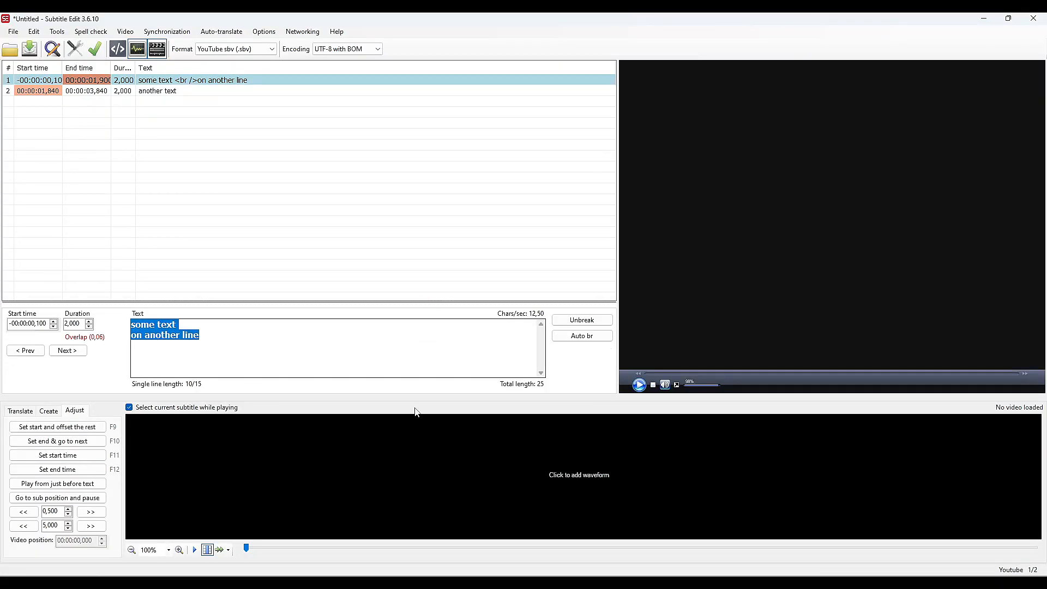
mouse_move(416, 408)
left_mouse_down()
mouse_move(418, 355)
mouse_move(418, 402)
left_mouse_up()
left_click(13, 31)
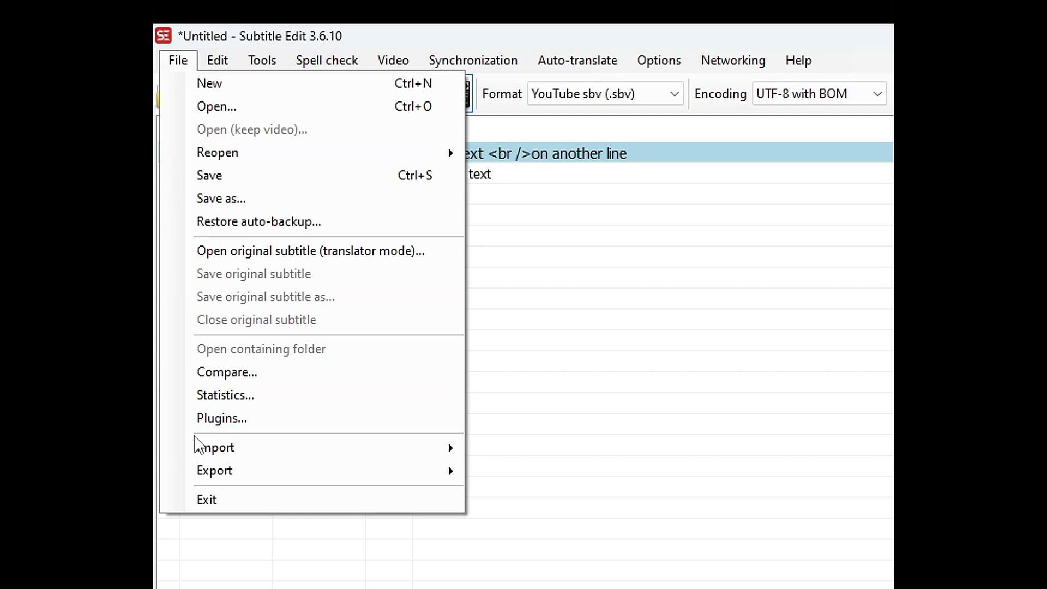
mouse_move(284, 470)
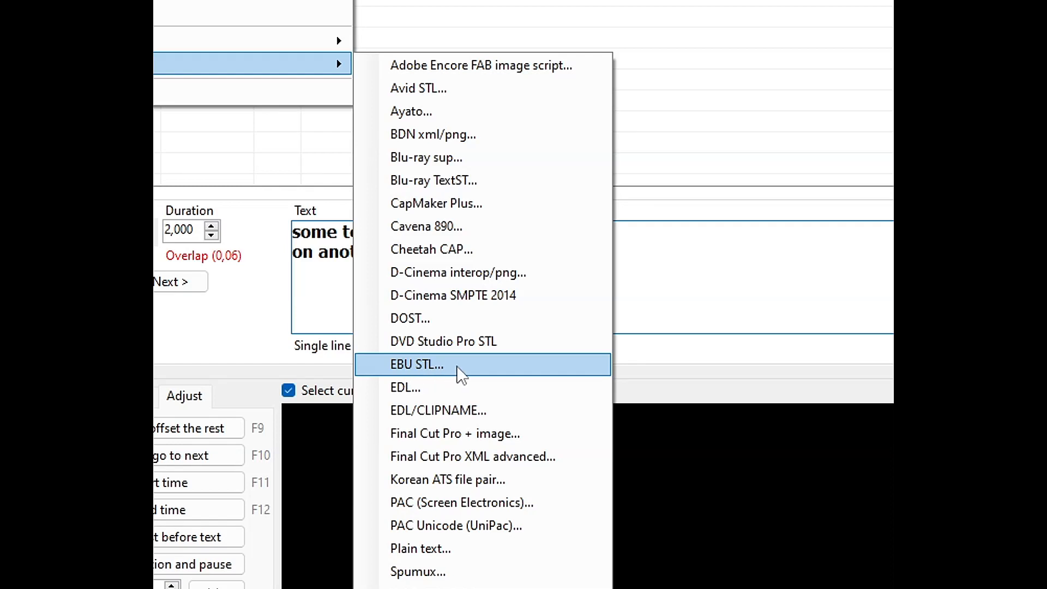
left_click(219, 57)
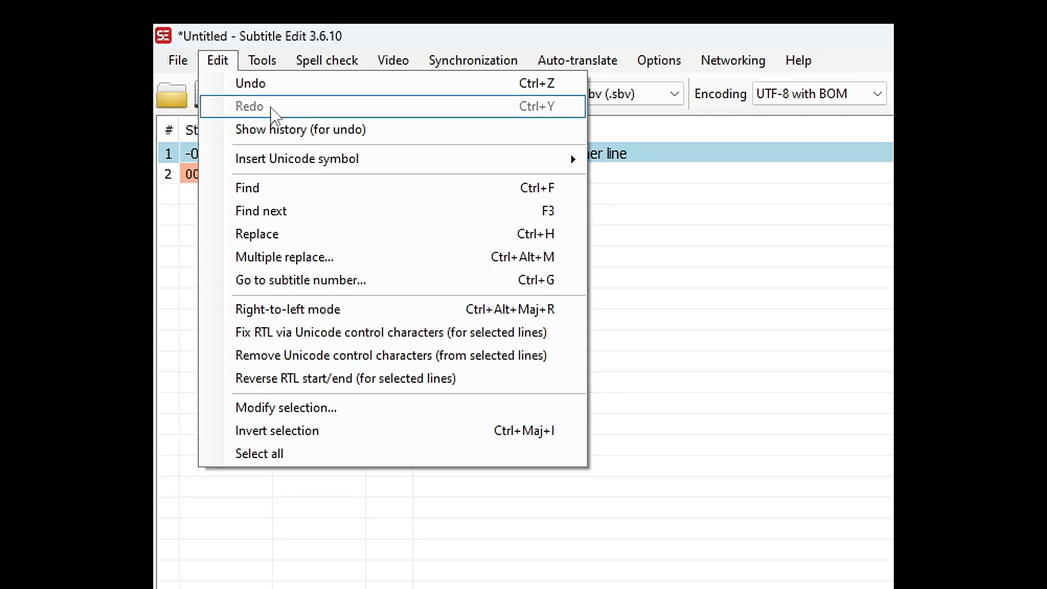
mouse_move(262, 60)
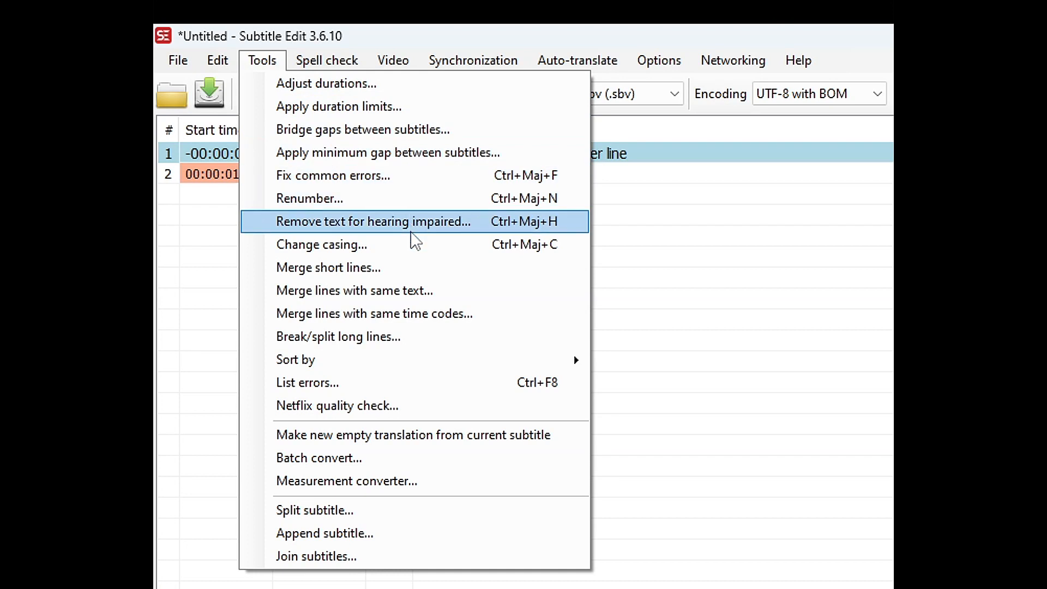
mouse_move(321, 62)
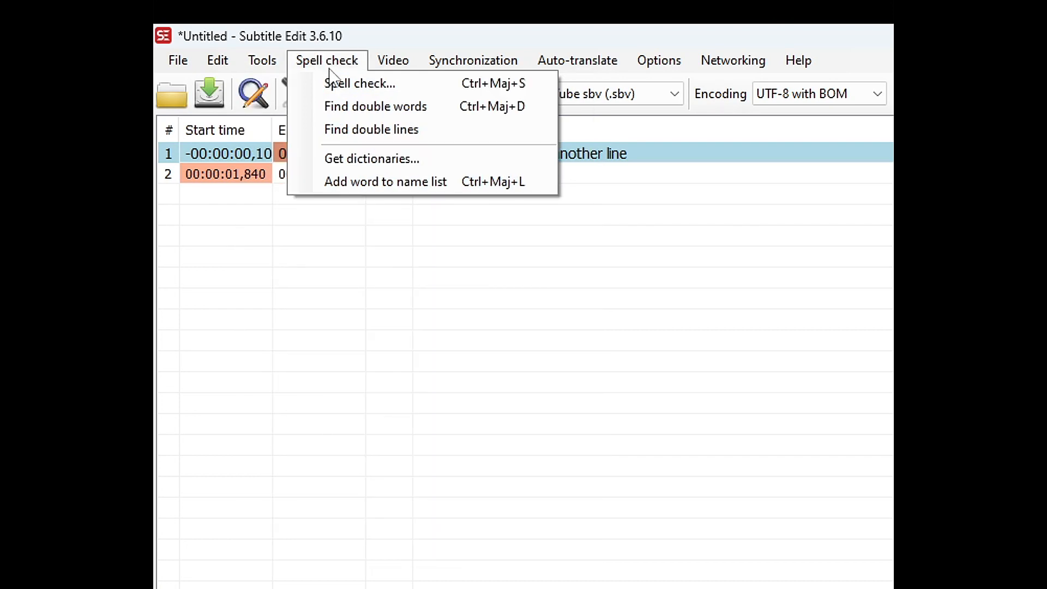
mouse_move(382, 61)
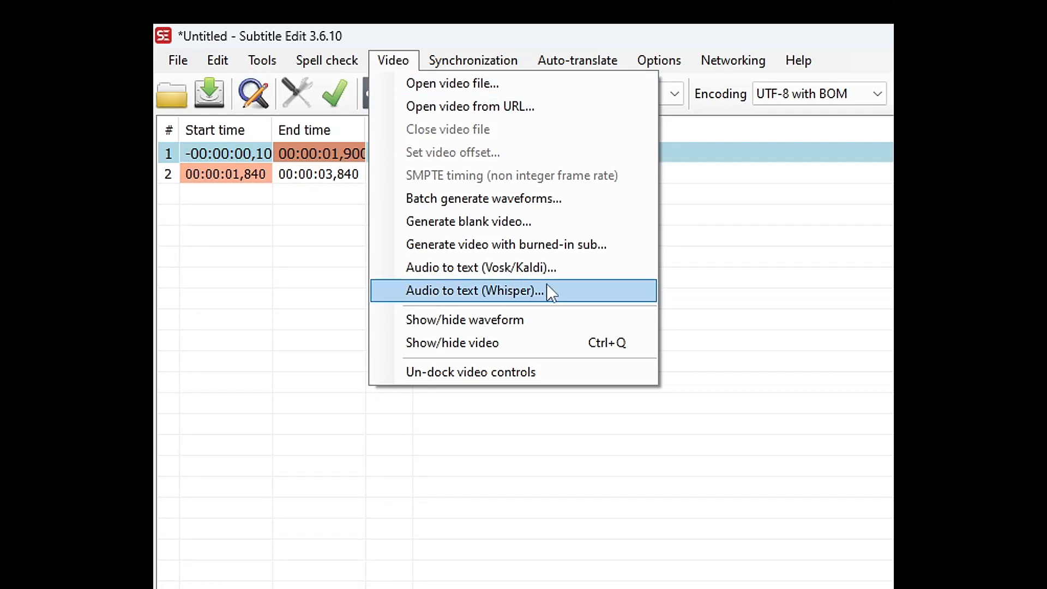
mouse_move(500, 61)
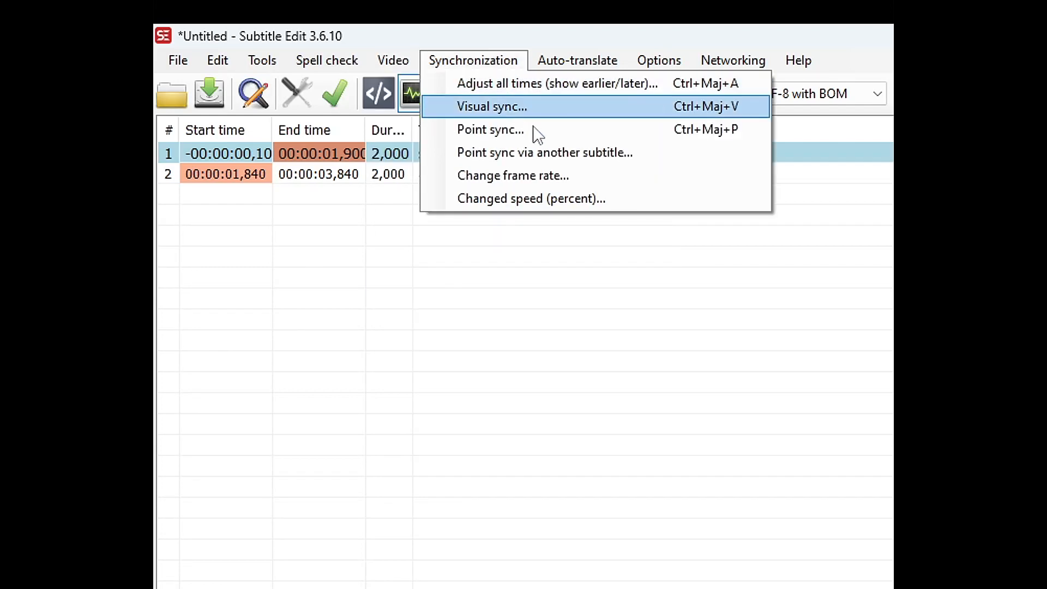
mouse_move(607, 46)
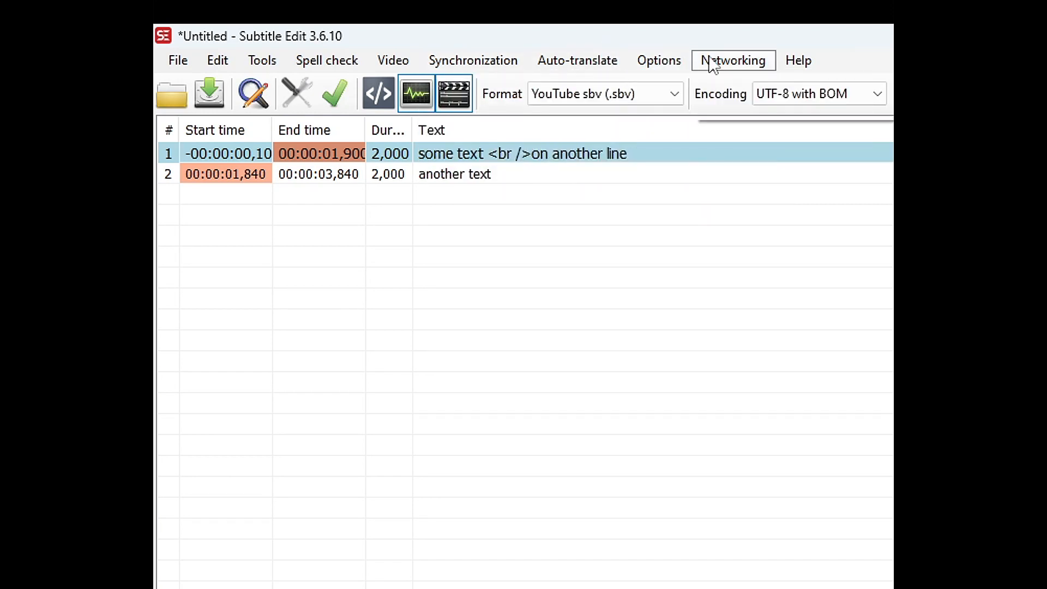
mouse_move(718, 65)
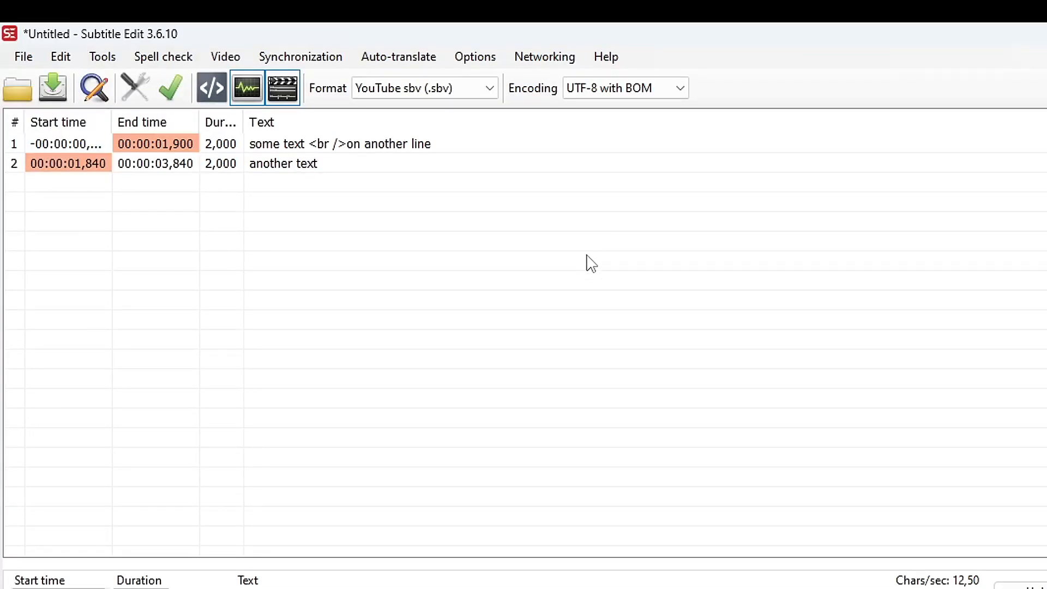
Start saving the subtitle under a new file and look through the subtitle file types offered for it
left_click(23, 56)
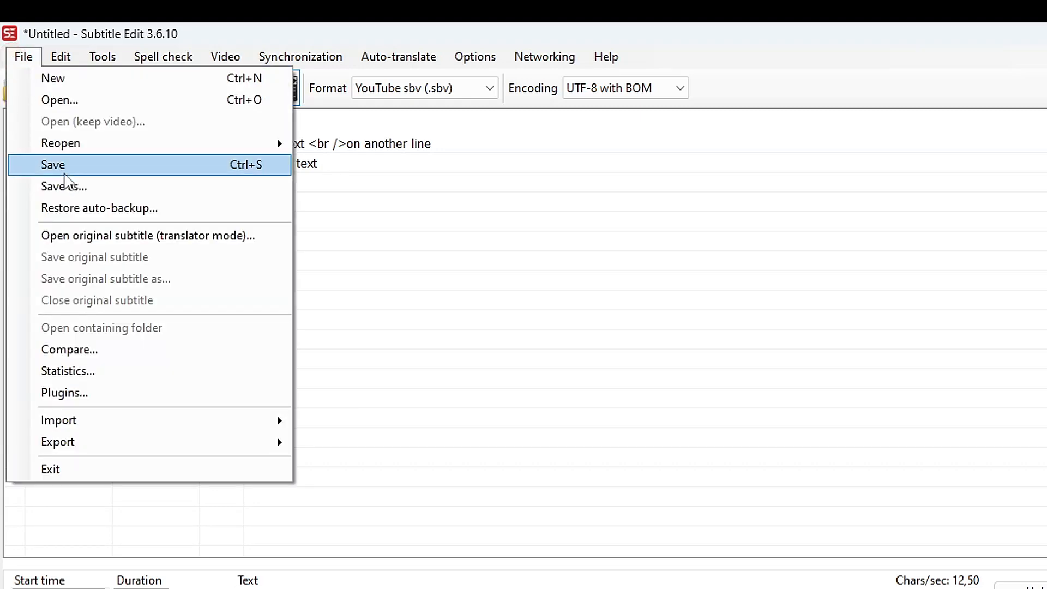
left_click(66, 186)
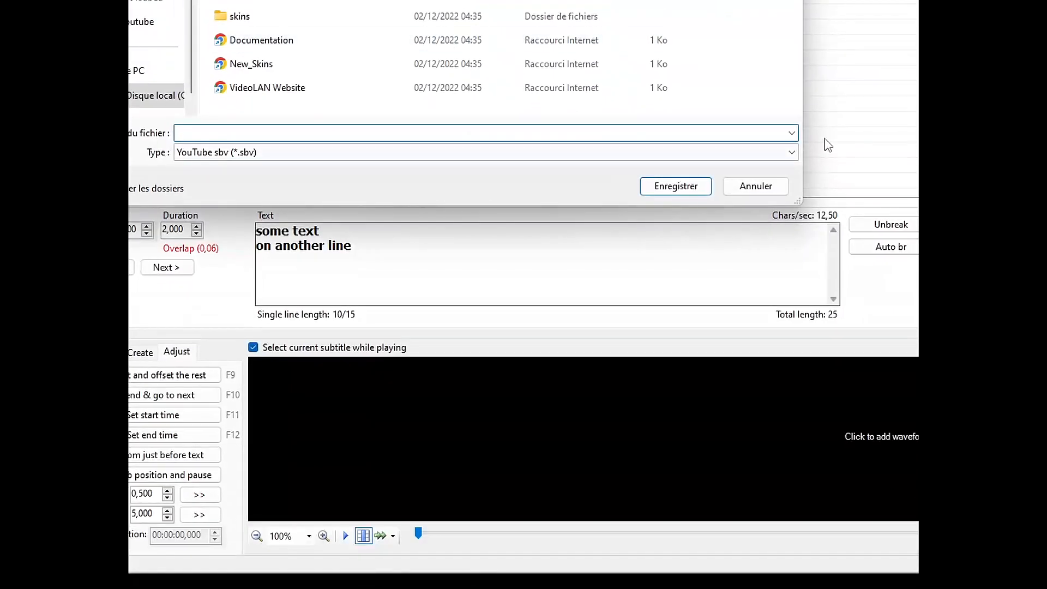
left_click(791, 152)
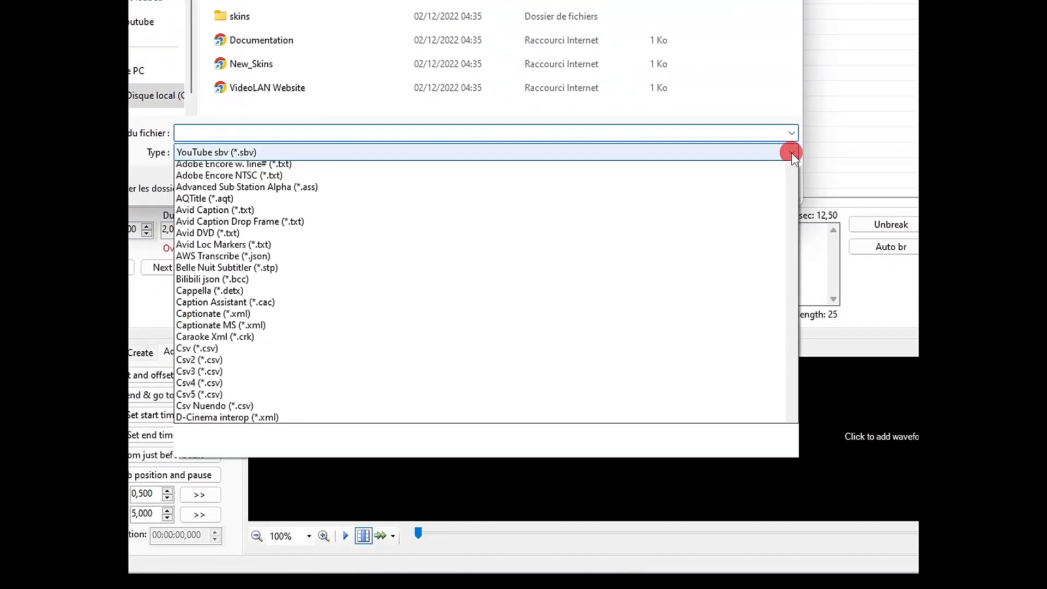
scroll(497, 379, "down", 7)
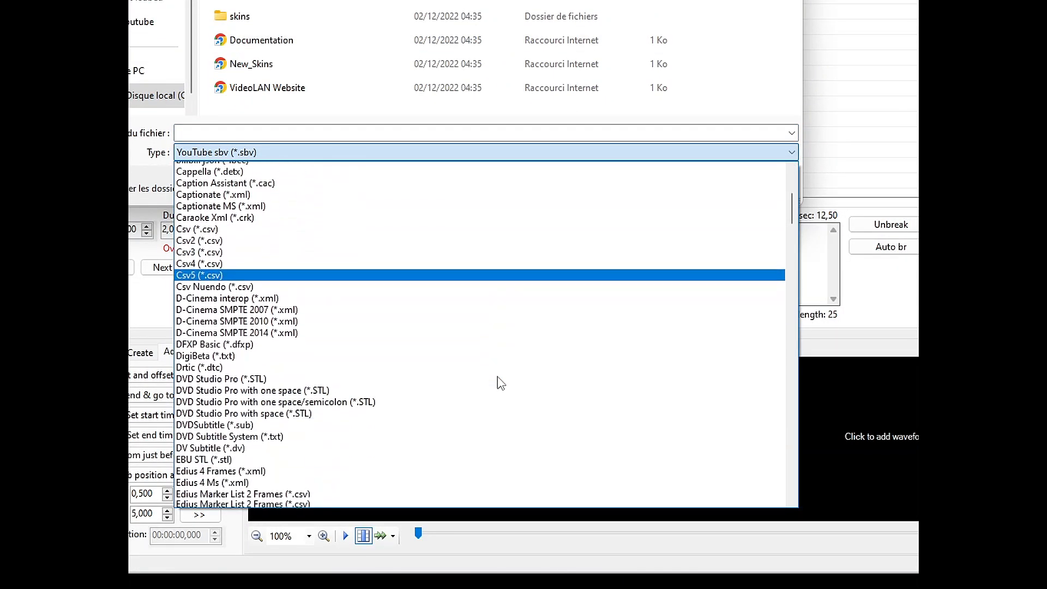
scroll(498, 382, "down", 11)
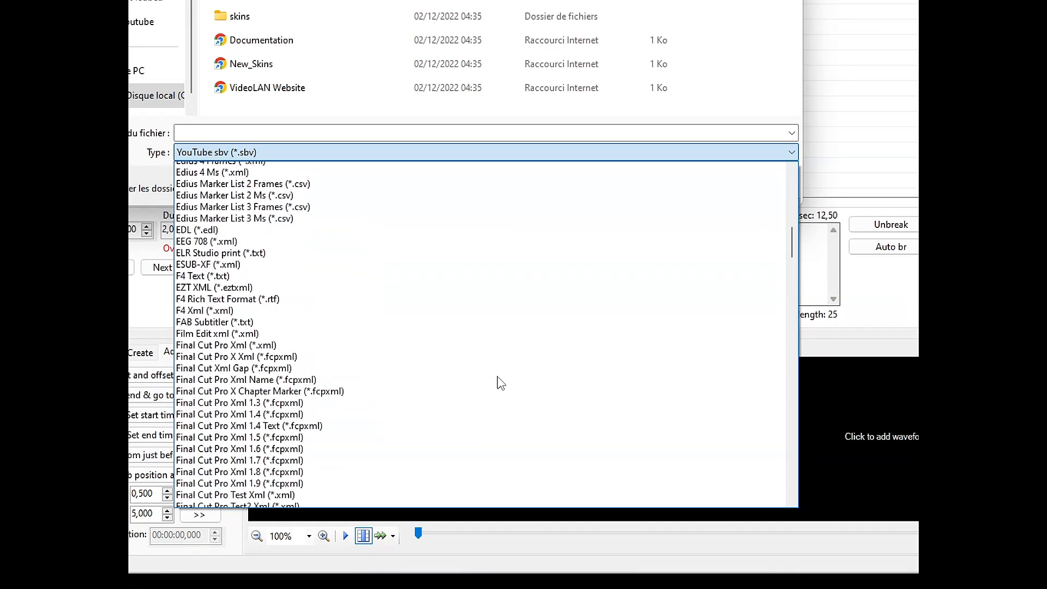
scroll(501, 383, "down", 12)
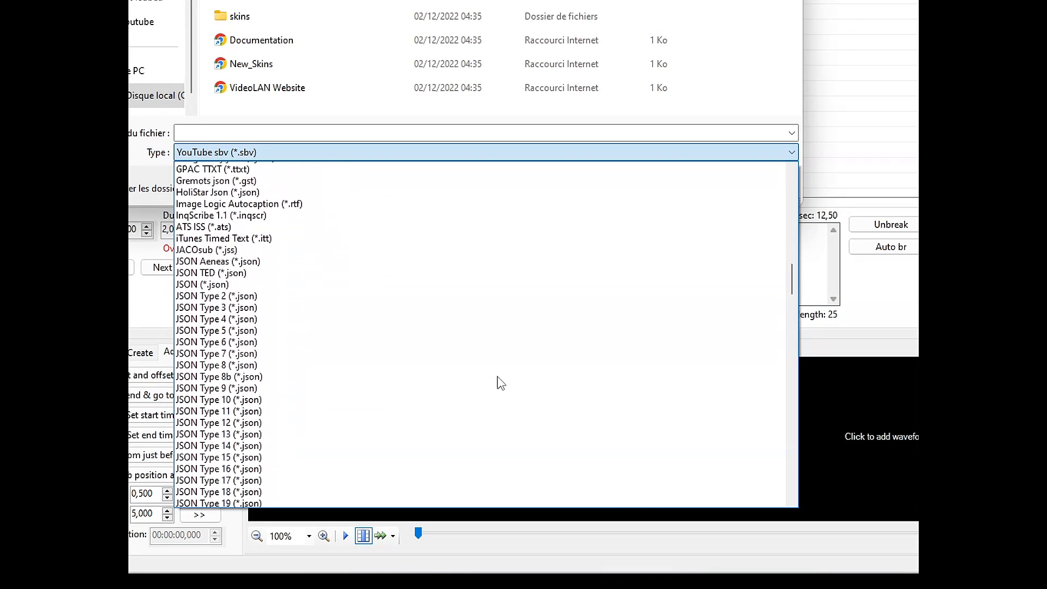
scroll(501, 383, "down", 10)
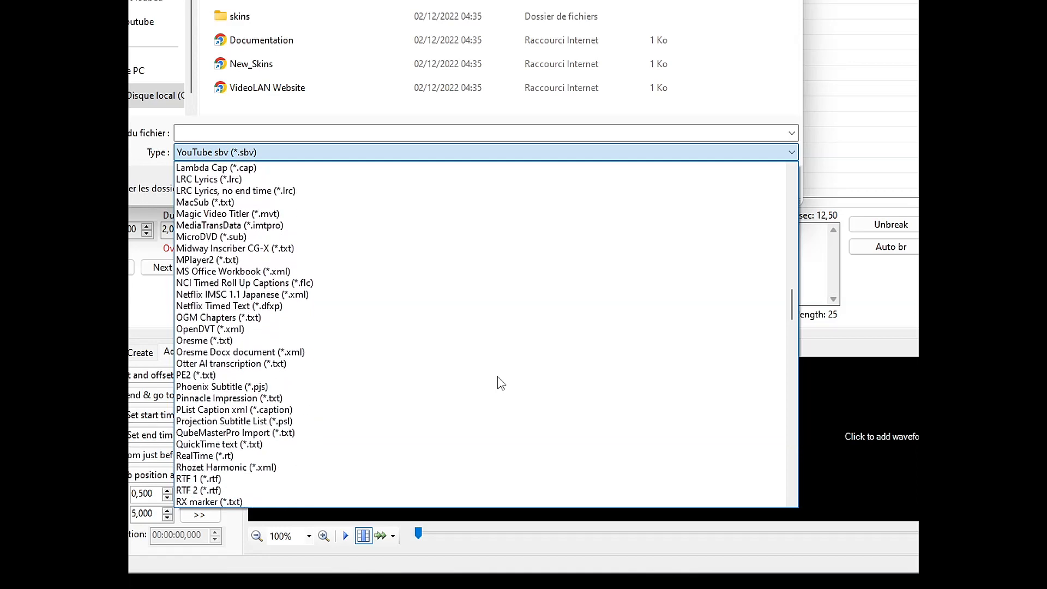
scroll(501, 383, "down", 11)
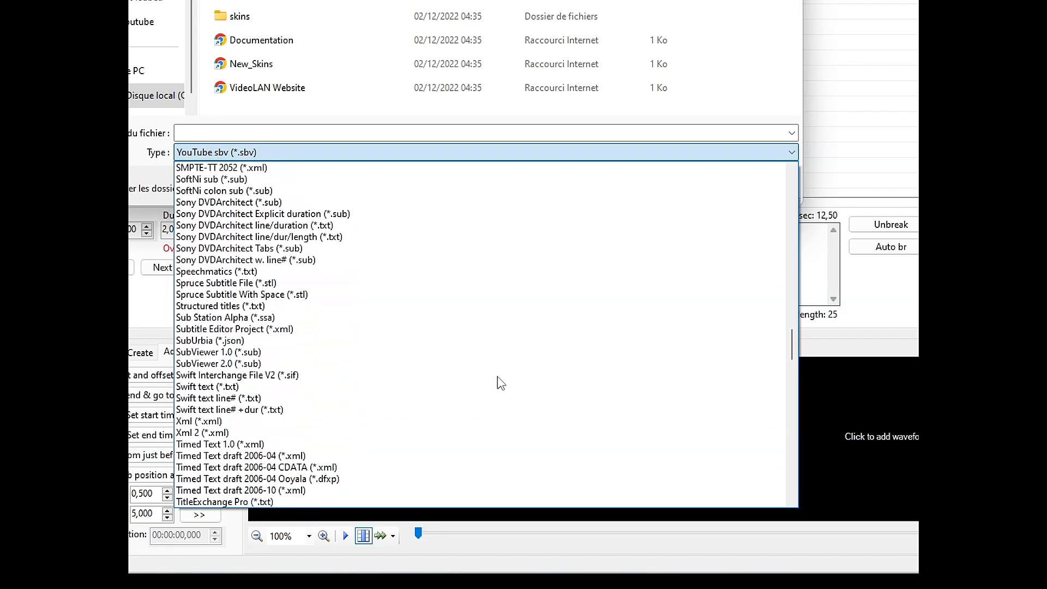
scroll(501, 383, "down", 14)
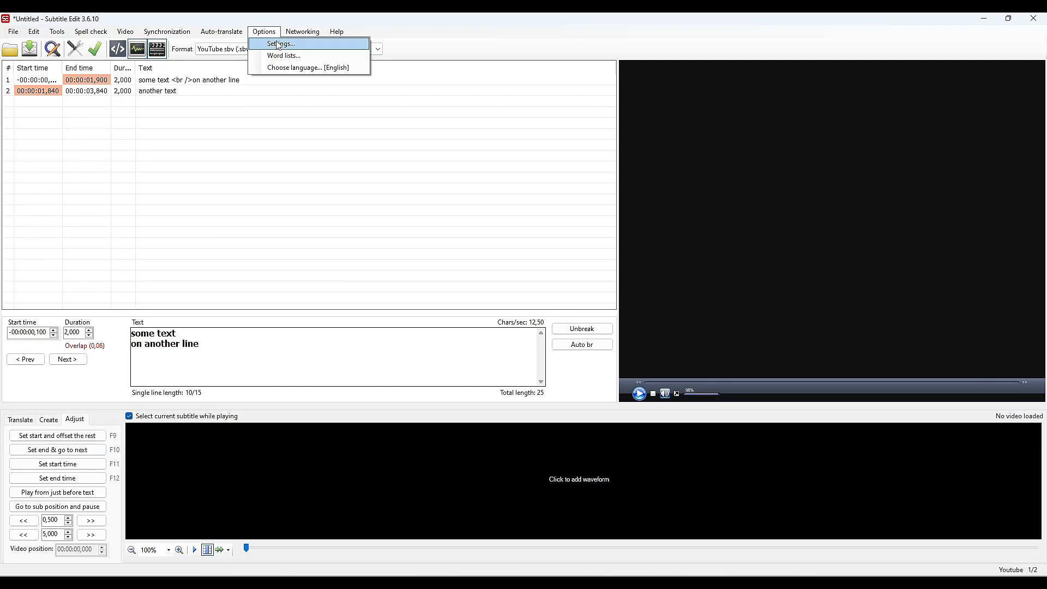
Set the Youtube profile's single line max. length to 74 and the default frame rate to 30 in the general settings
left_click(278, 45)
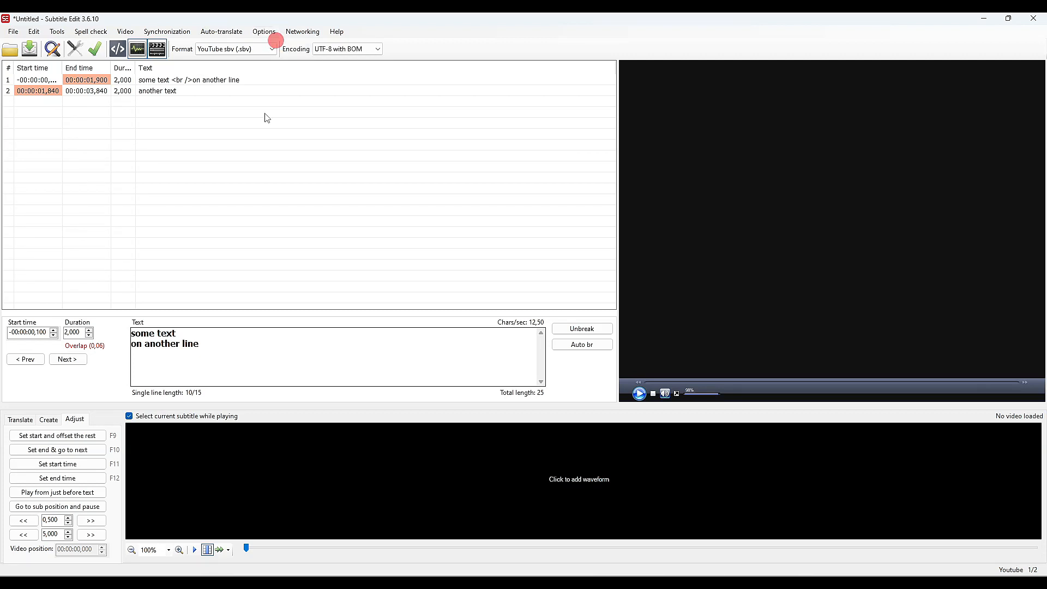
left_click_drag(425, 145, 382, 135)
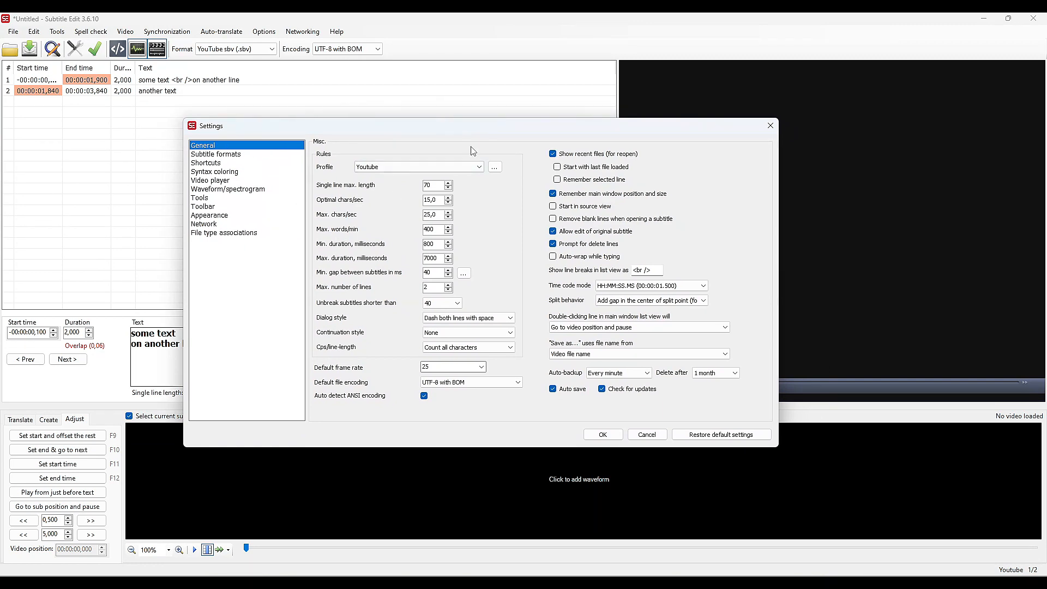
left_click(494, 167)
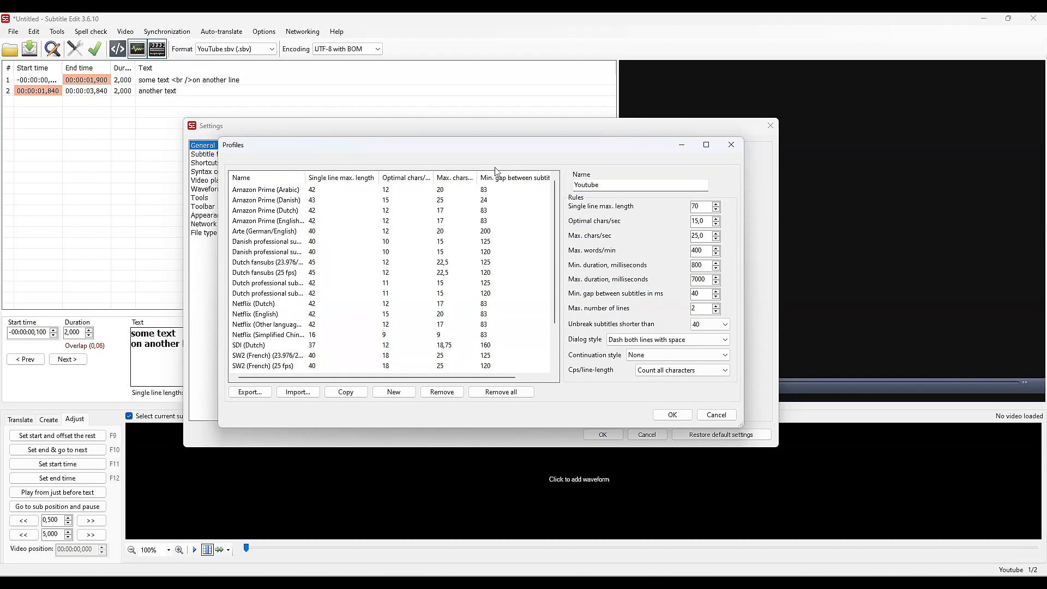
left_click(613, 185)
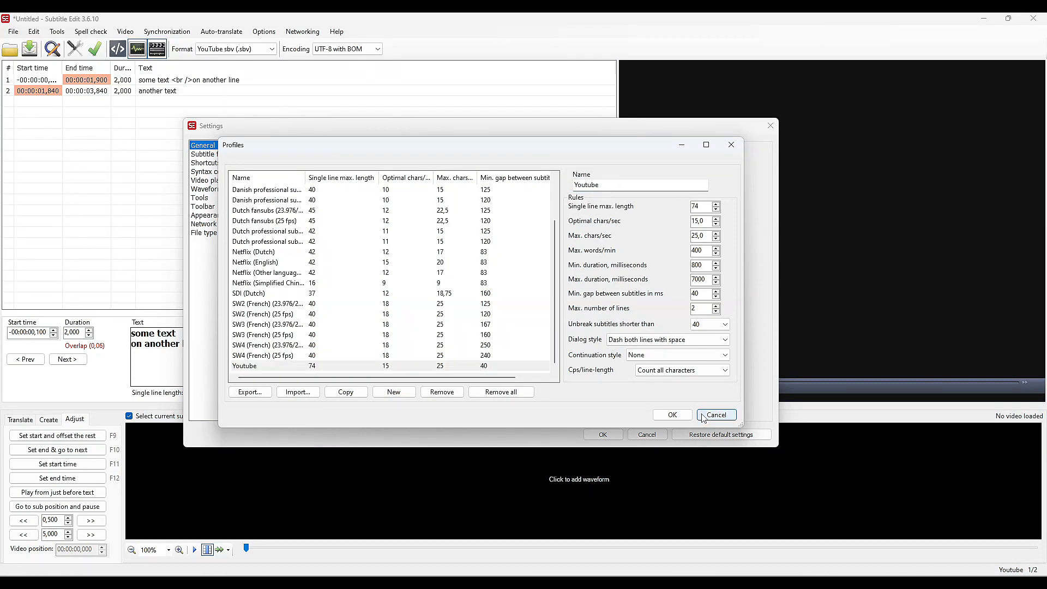
left_click(674, 414)
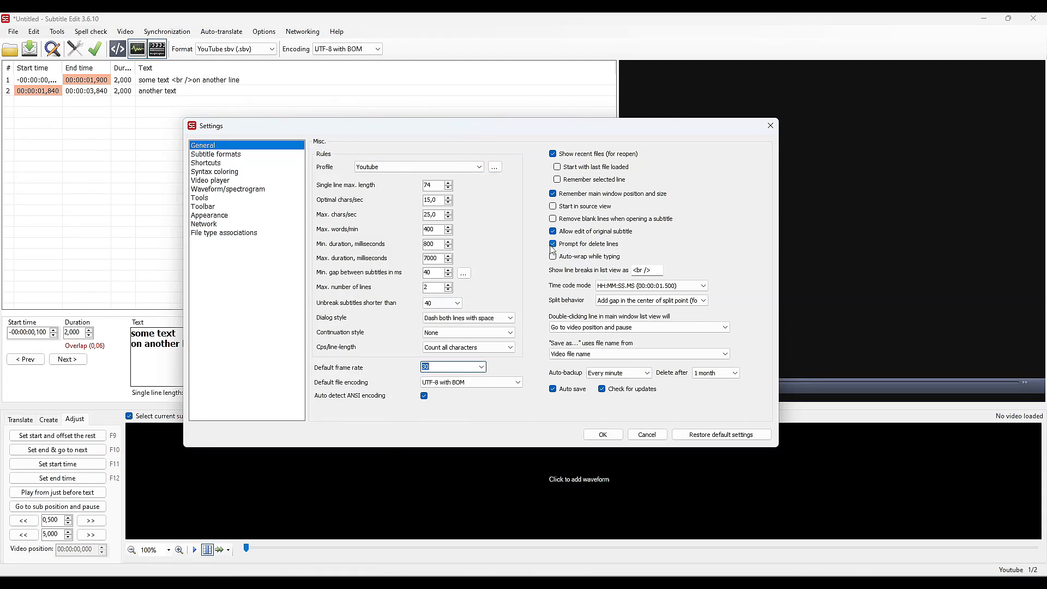
Check the prompt option for deleting lines and the available actions for double-clicking a line in the main list view
left_click(550, 245)
left_click(552, 245)
left_click(726, 328)
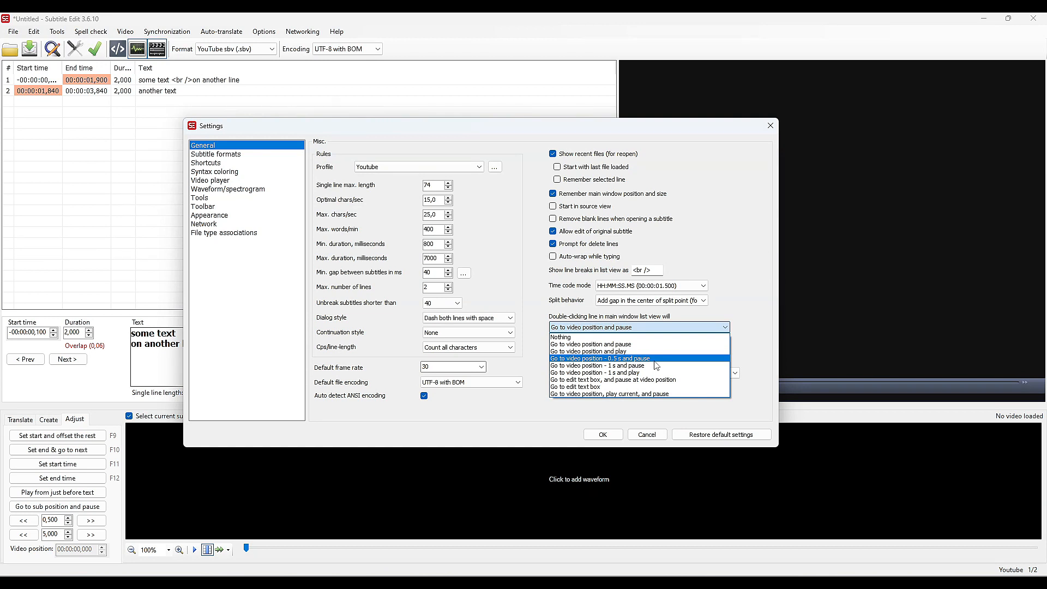
Choose YouTube sbv (.sbv) as both the default subtitle format and the default save as format
left_click(201, 155)
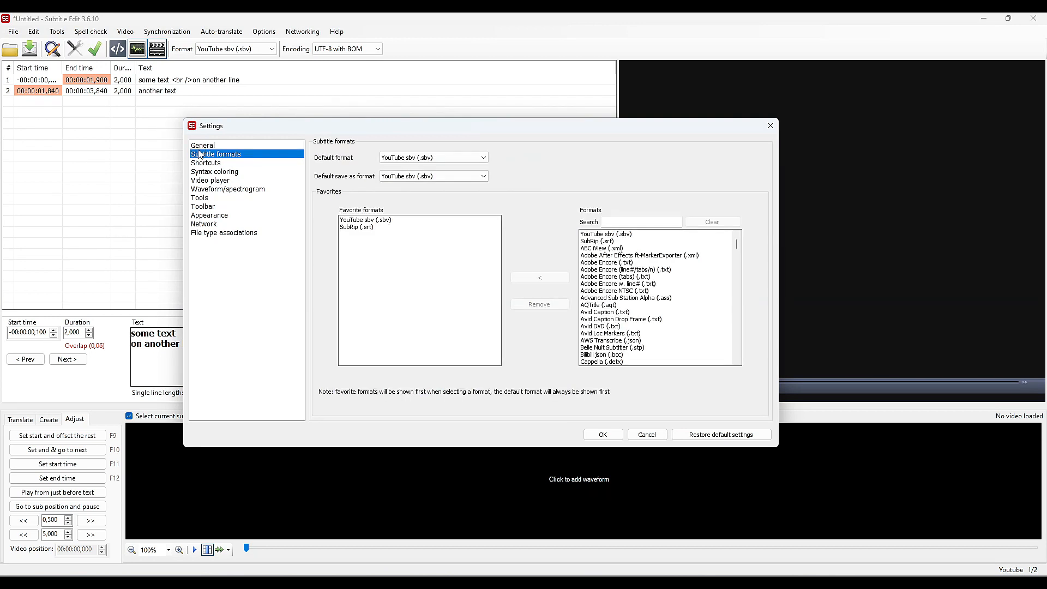
left_click(483, 157)
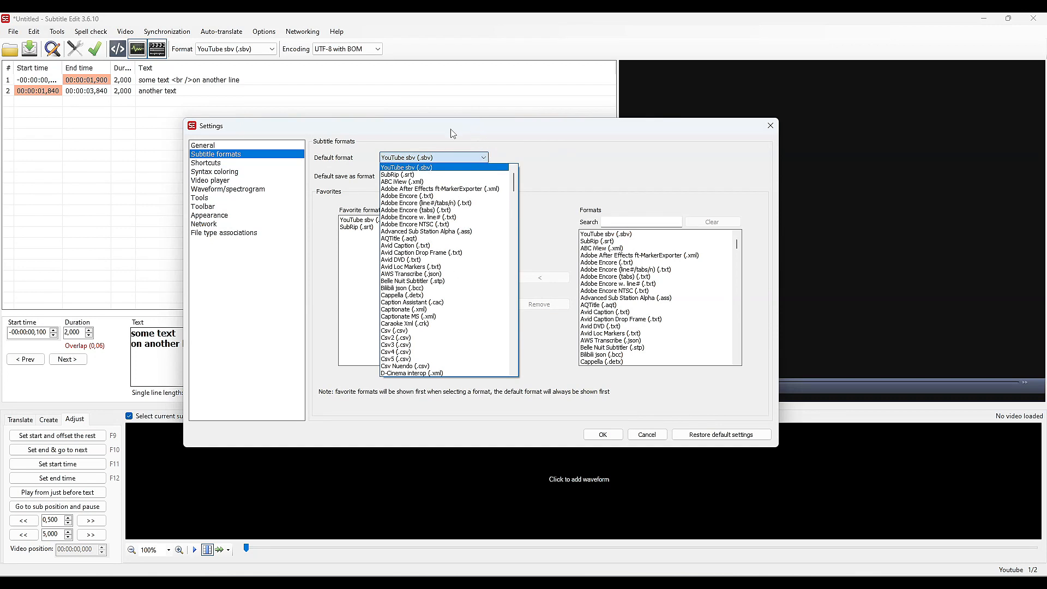
left_click(415, 169)
left_click(415, 176)
left_click(407, 186)
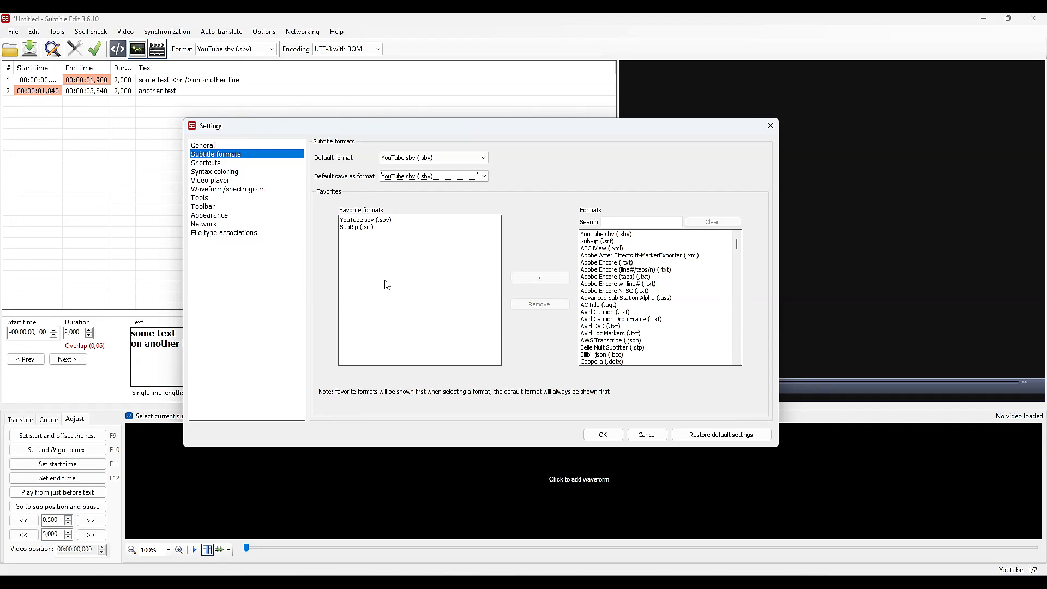
Add DVDSubtitle (.sub) to the favorite subtitle formats and save the settings
scroll(682, 317, "down", 10)
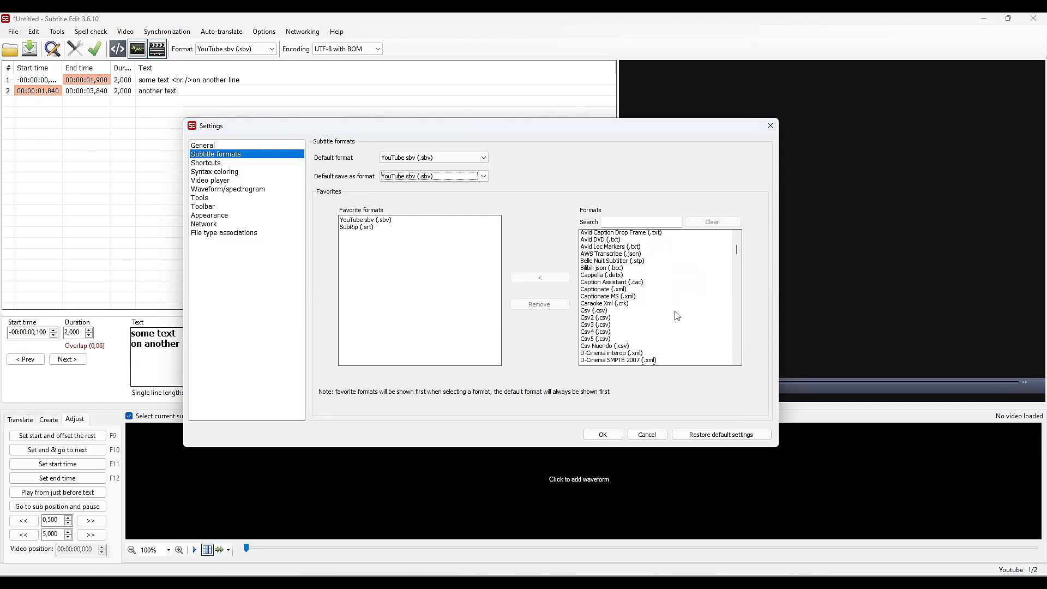
scroll(677, 315, "down", 3)
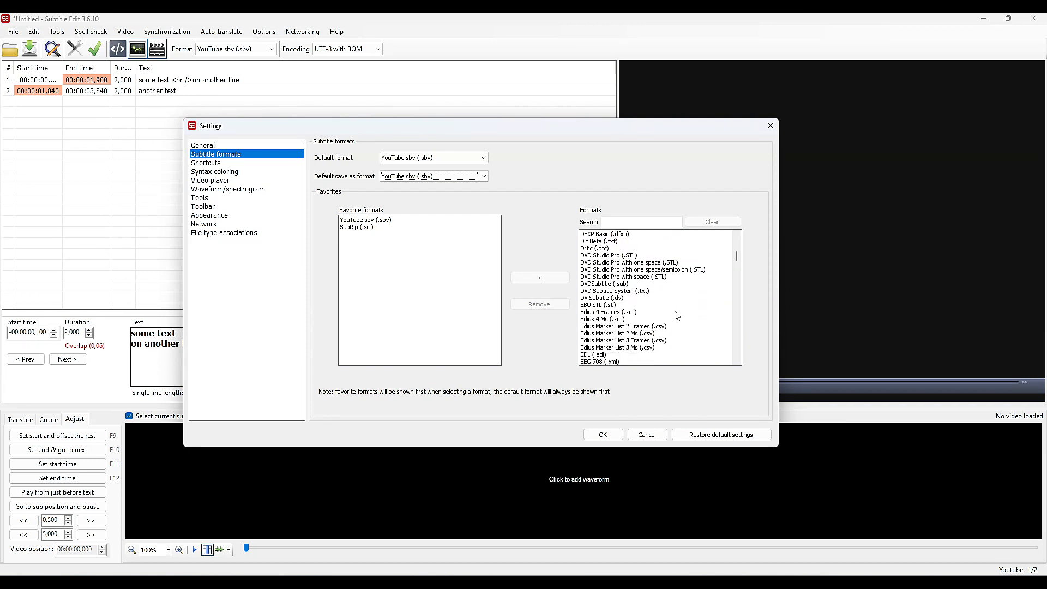
left_click(617, 284)
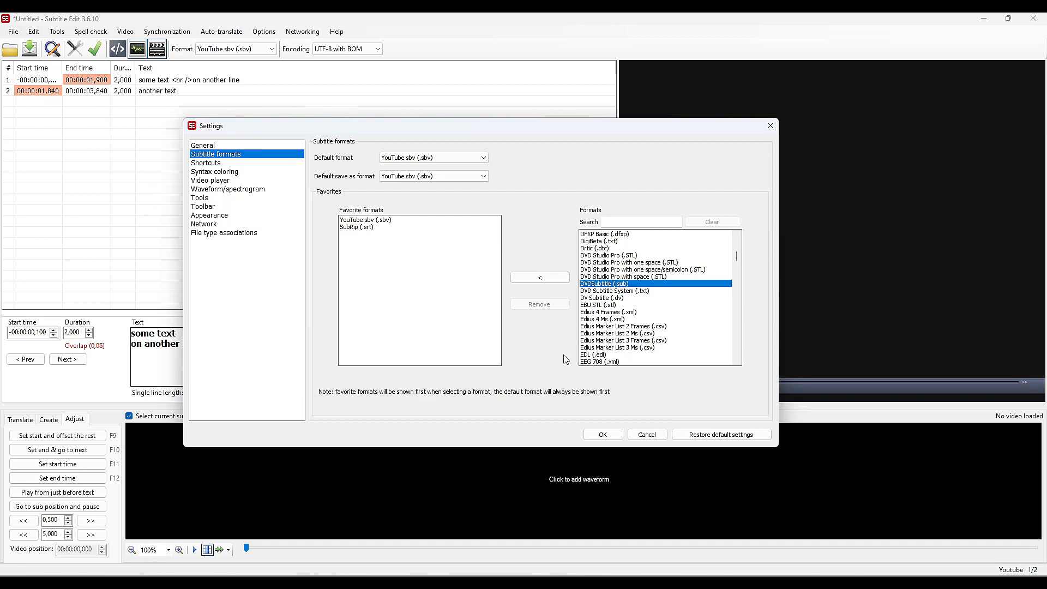
left_click(525, 280)
left_click(602, 435)
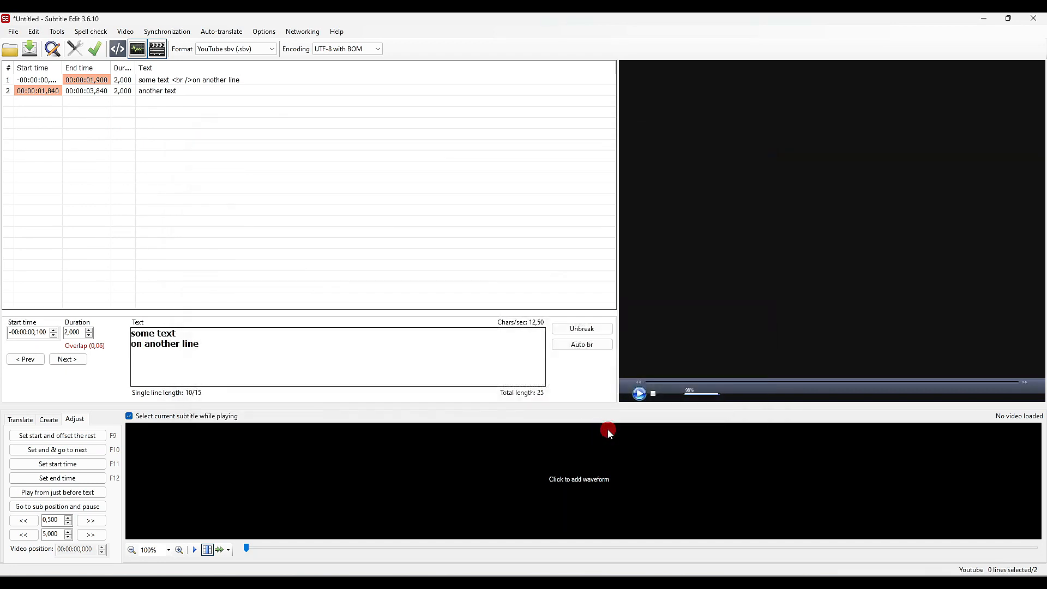
Reopen the shortcut settings and choose Escape as the key for the video command Toggle play/pause
left_click(13, 32)
left_click(41, 104)
left_click(339, 278)
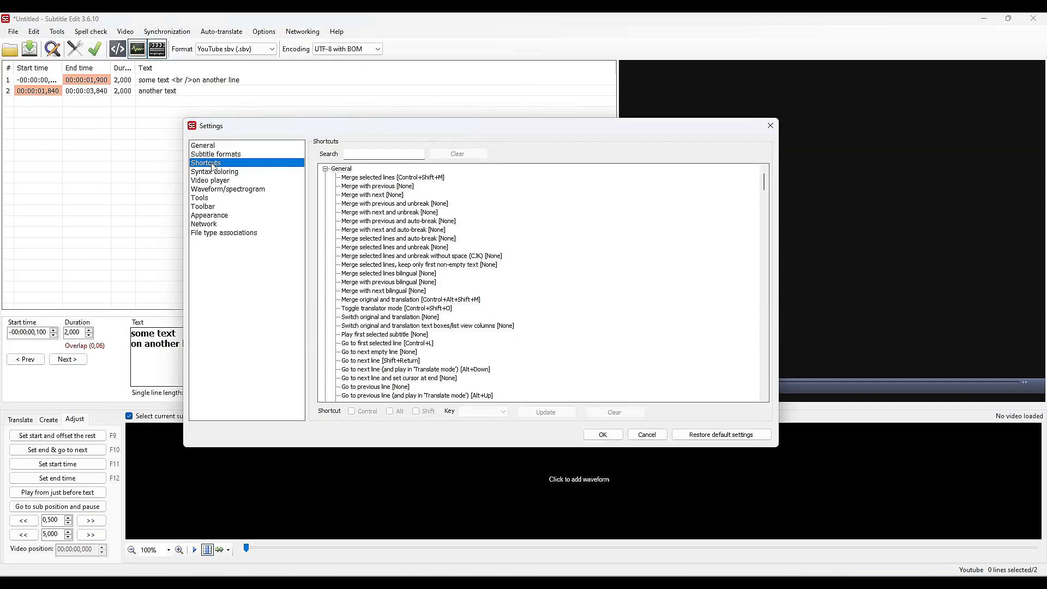
scroll(458, 265, "down", 20)
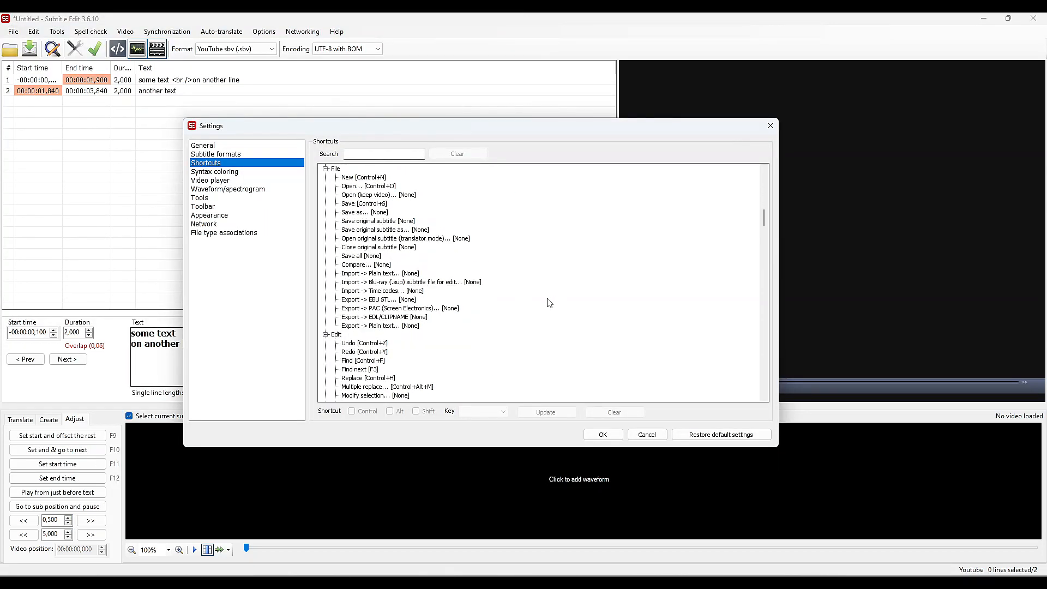
scroll(550, 303, "down", 1)
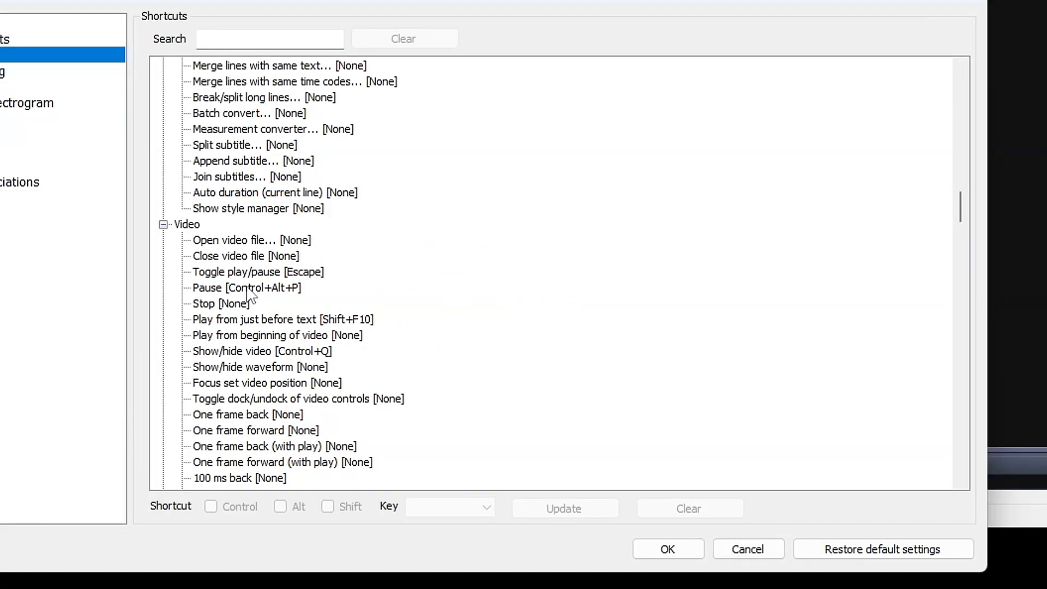
left_click(367, 284)
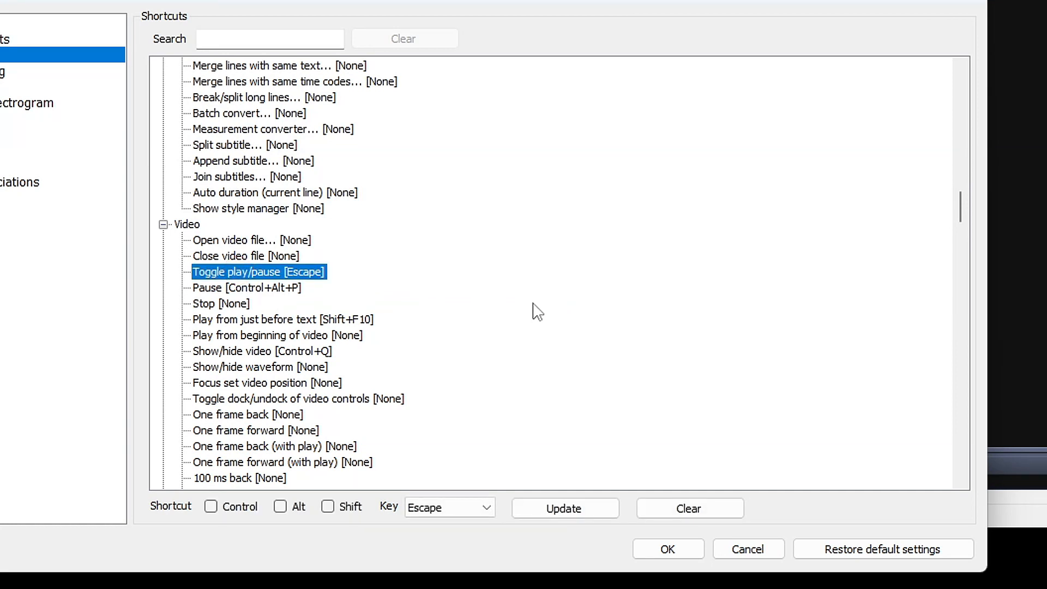
left_click(490, 506)
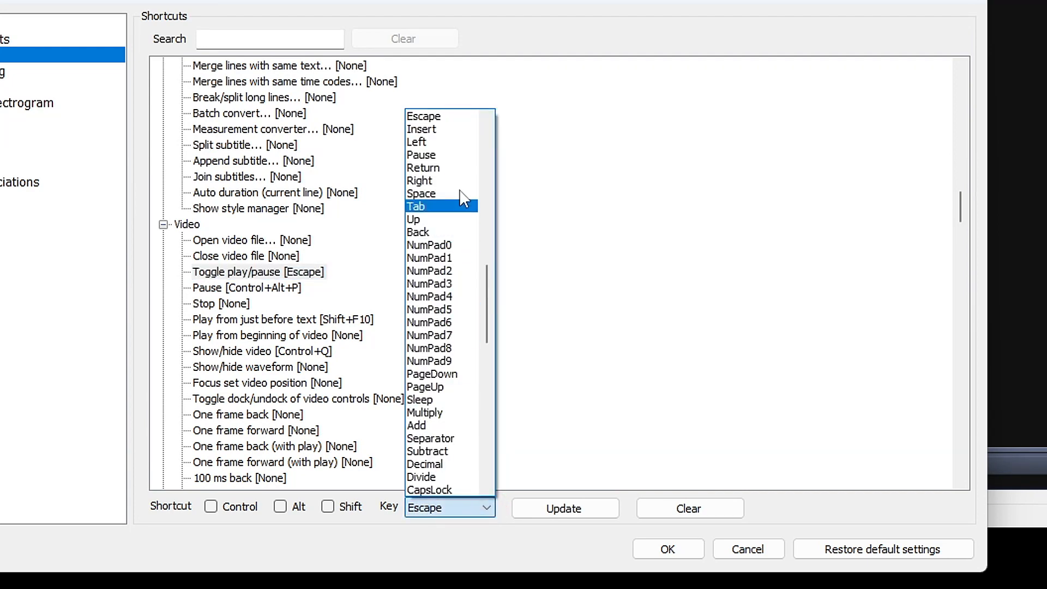
left_click(463, 116)
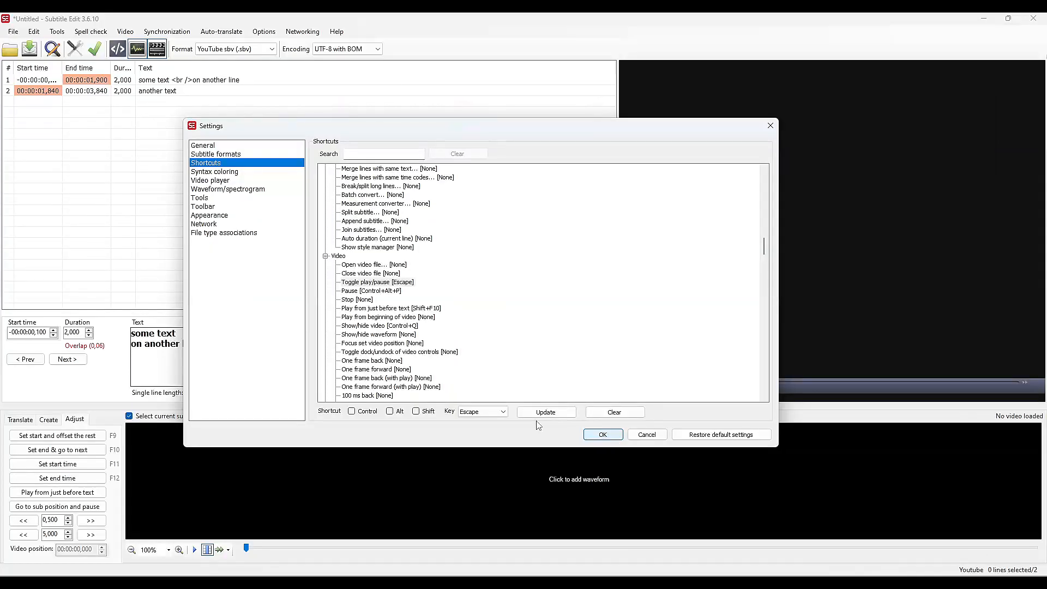
Review the syntax coloring options, the video engine choices including VLC media player, and the mpv library download option
left_click(211, 172)
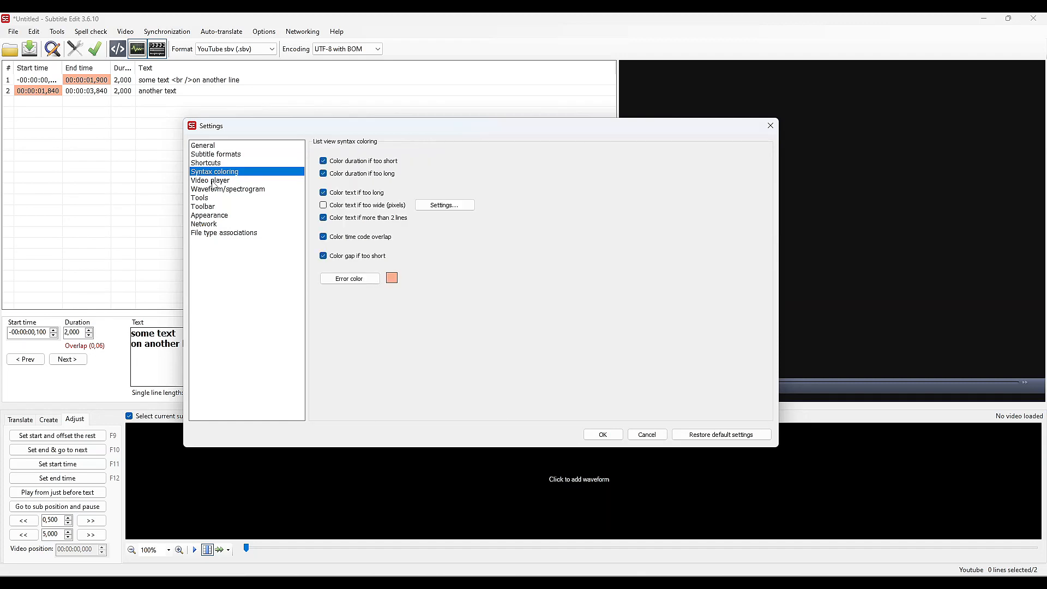
left_click(213, 182)
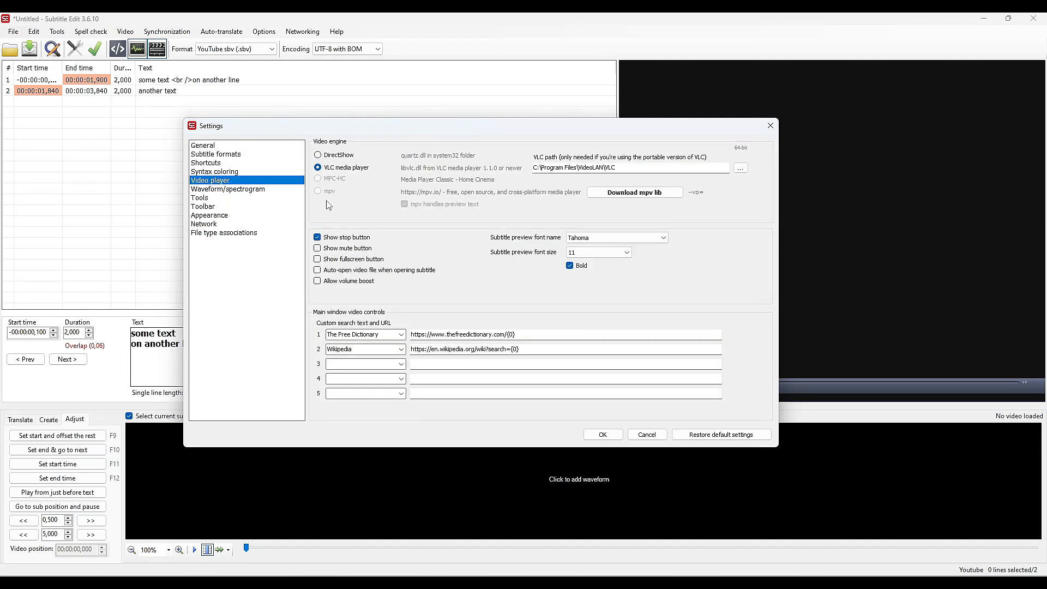
left_click(318, 169)
left_click_drag(402, 195, 443, 199)
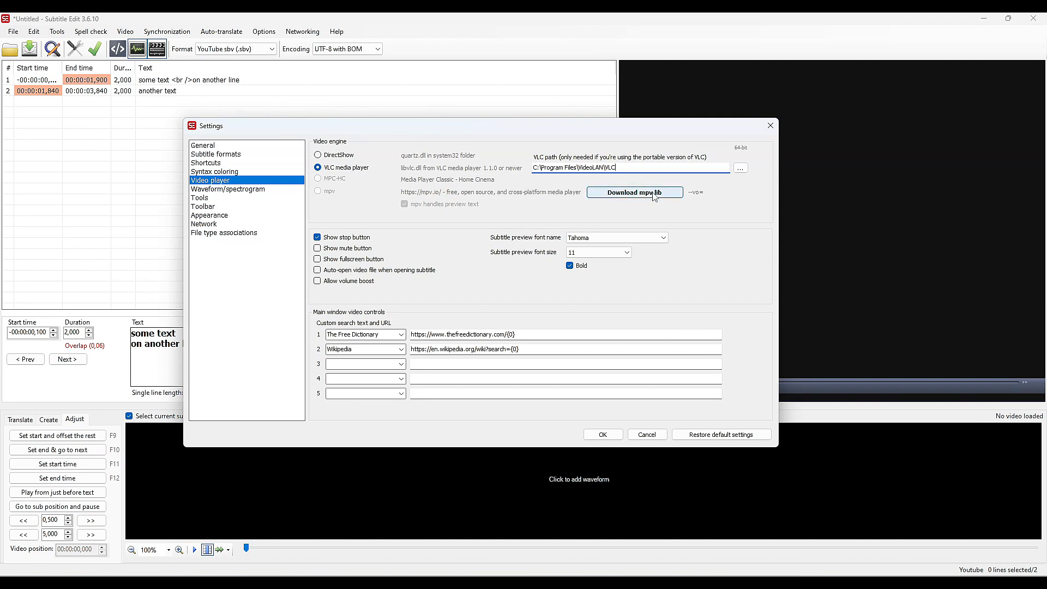
Examine the waveform/spectrogram settings and try the option for showing grid lines
left_click(198, 176)
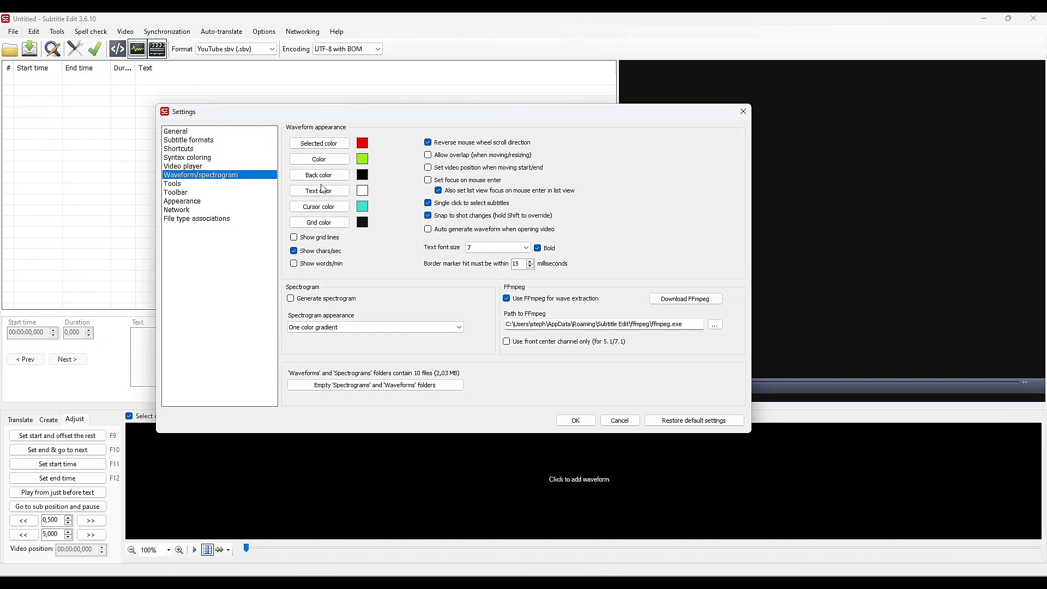
left_click(294, 239)
left_click(294, 238)
Review the Tools, Toolbar, Appearance, Network, File type associations and General settings, and save the settings
left_click(173, 185)
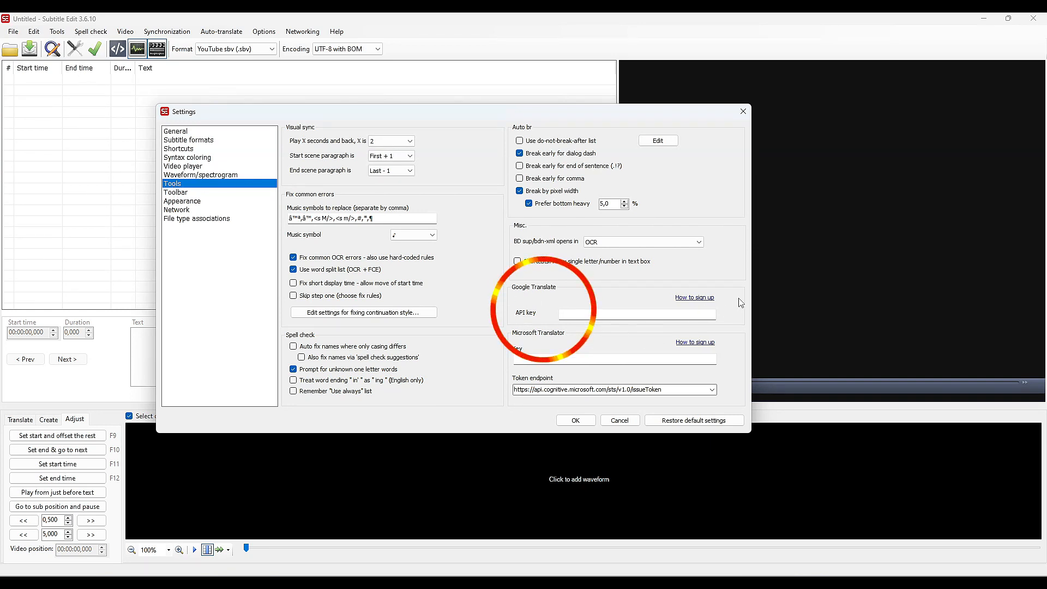
left_click(176, 193)
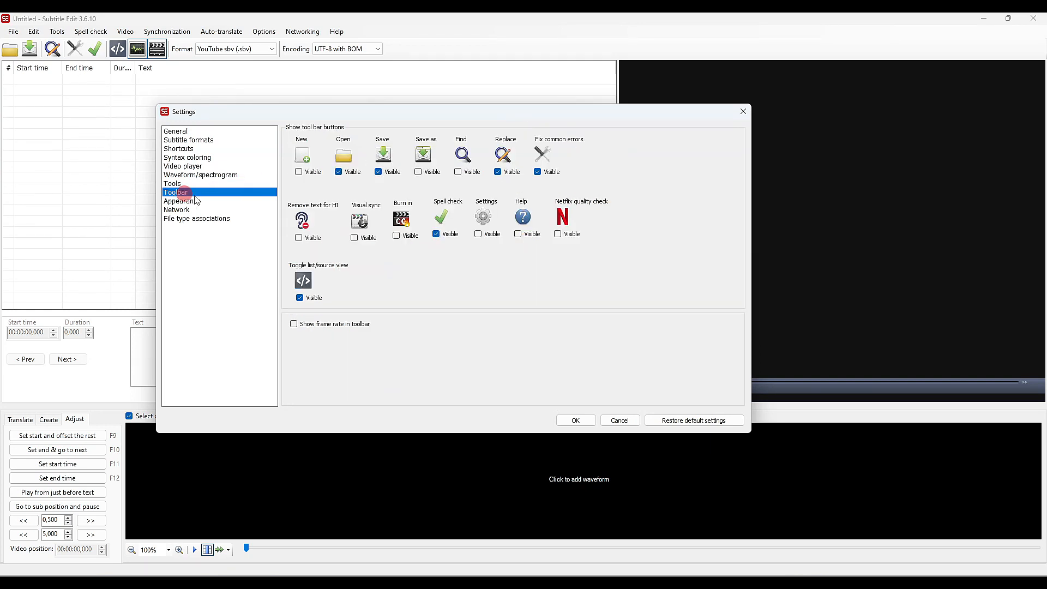
left_click(173, 202)
left_click(176, 210)
left_click(212, 218)
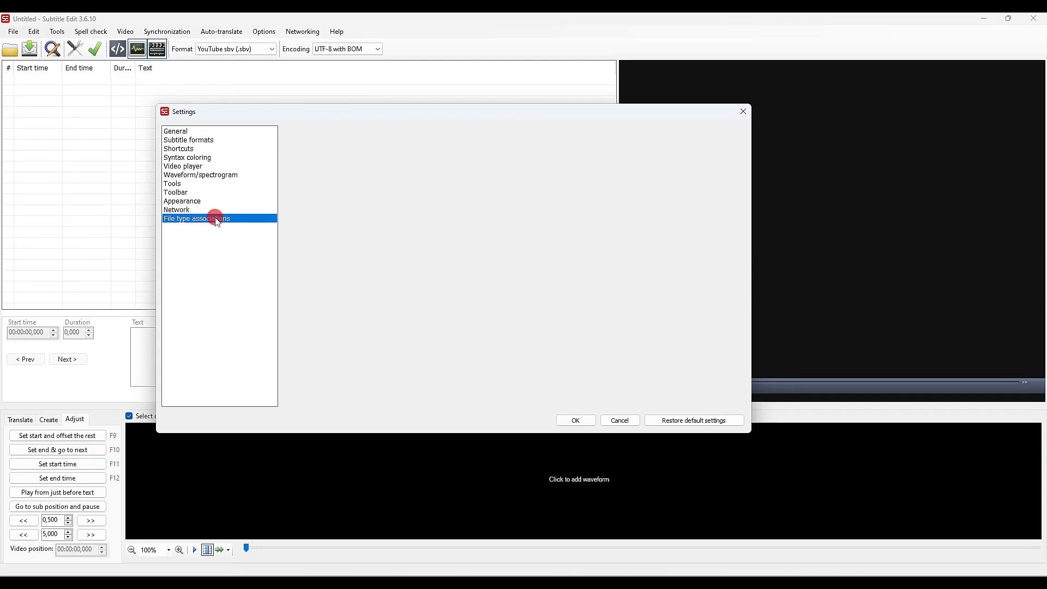
left_click(167, 129)
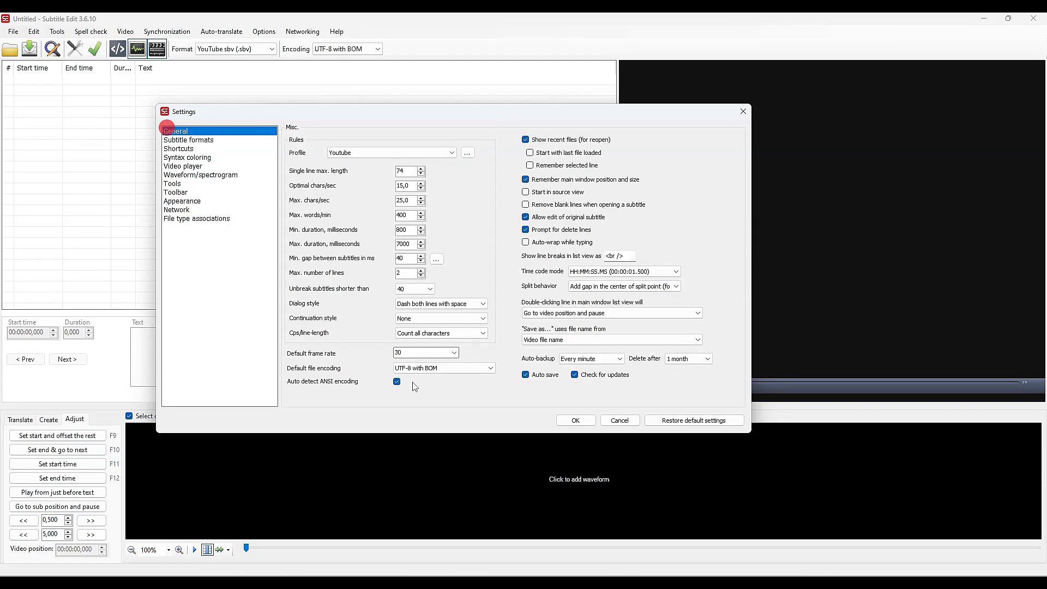
left_click(576, 420)
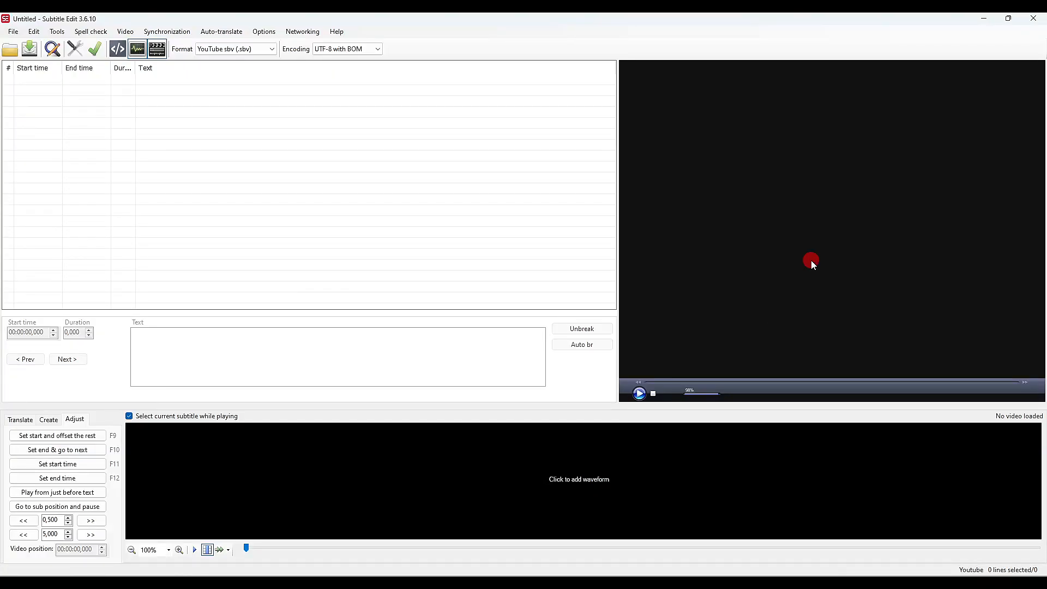
Open the video file multilang.mp4 from the 2301subed folder
left_click(812, 261)
left_click(307, 130)
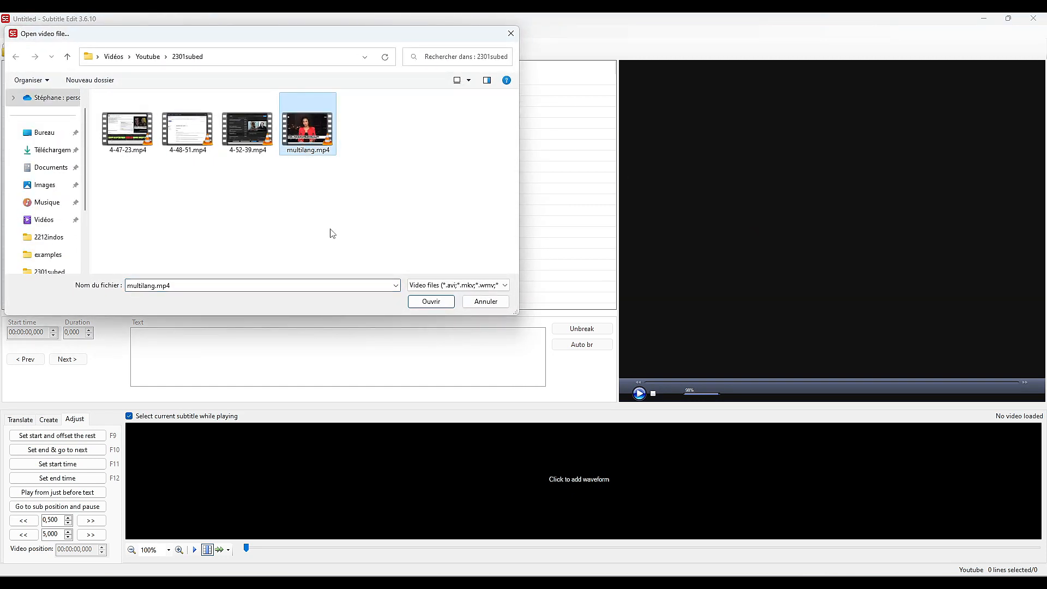
left_click(428, 301)
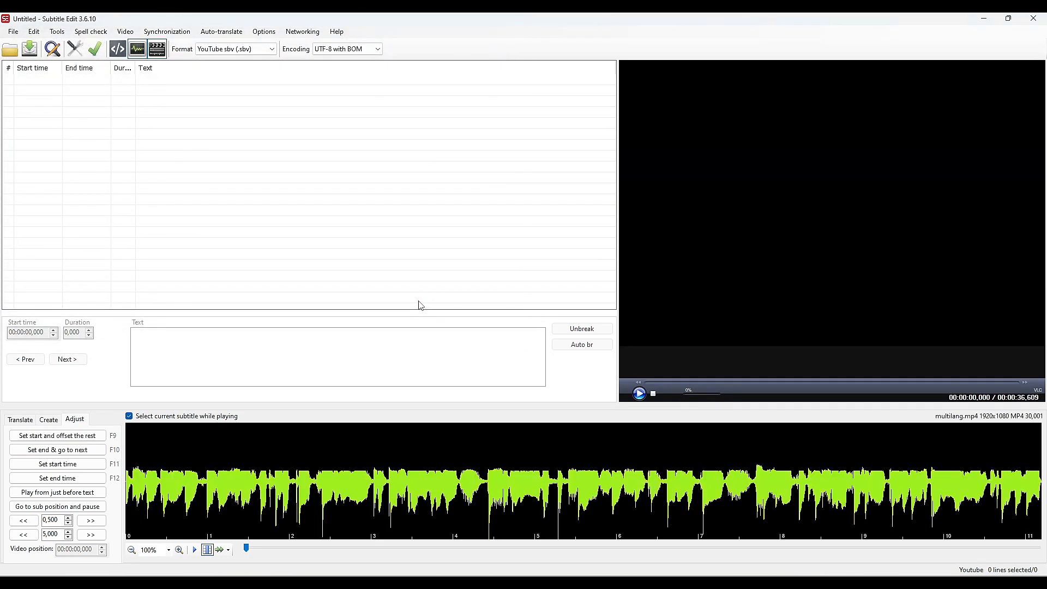
Adjust the height of the waveform area below the video and zoom the waveform out to 70%
left_click(522, 451)
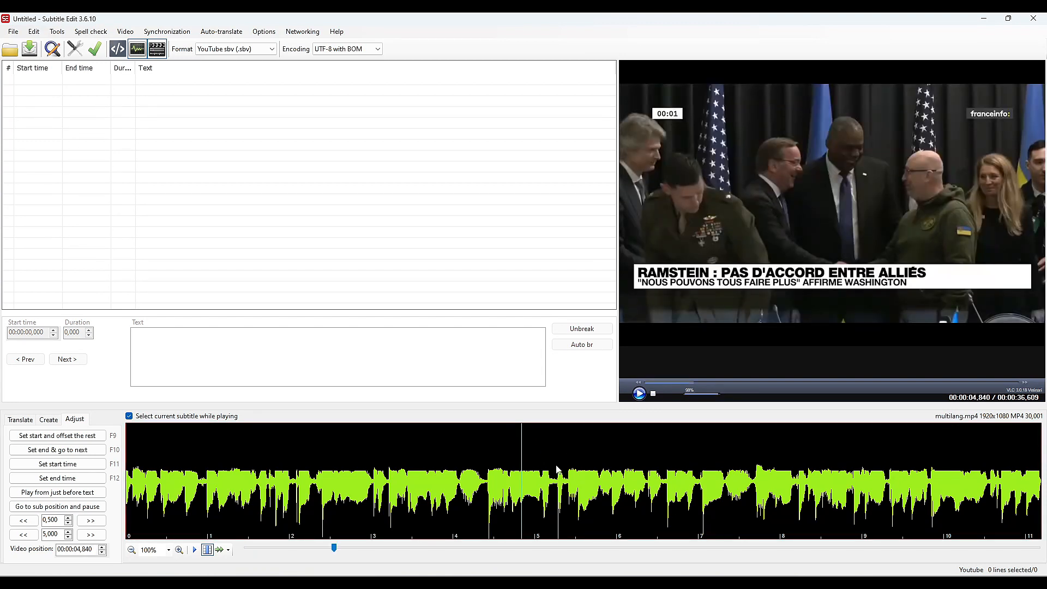
left_click_drag(283, 407, 283, 231)
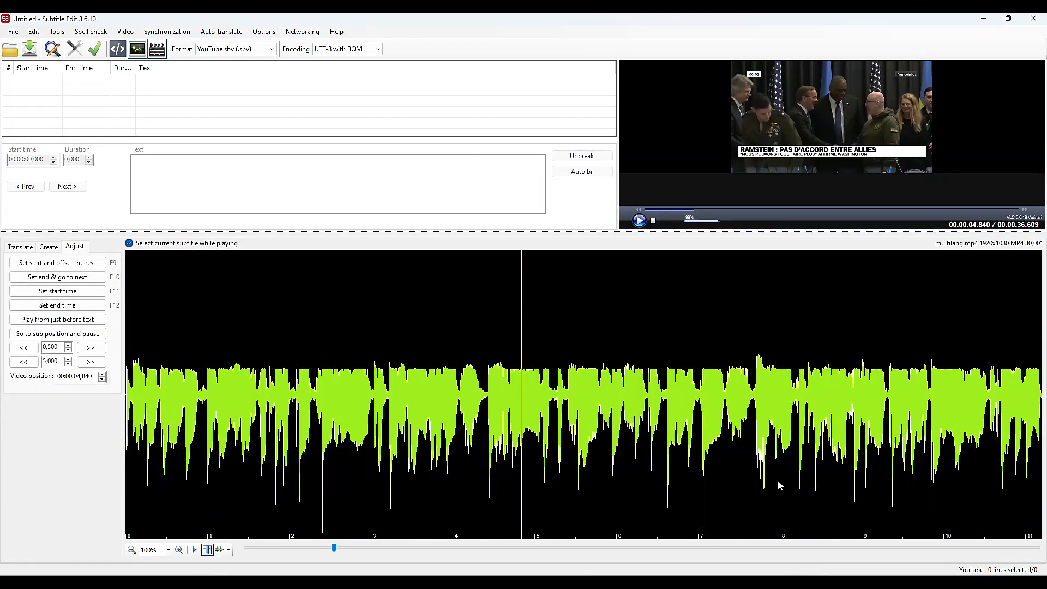
left_click_drag(227, 231, 227, 391)
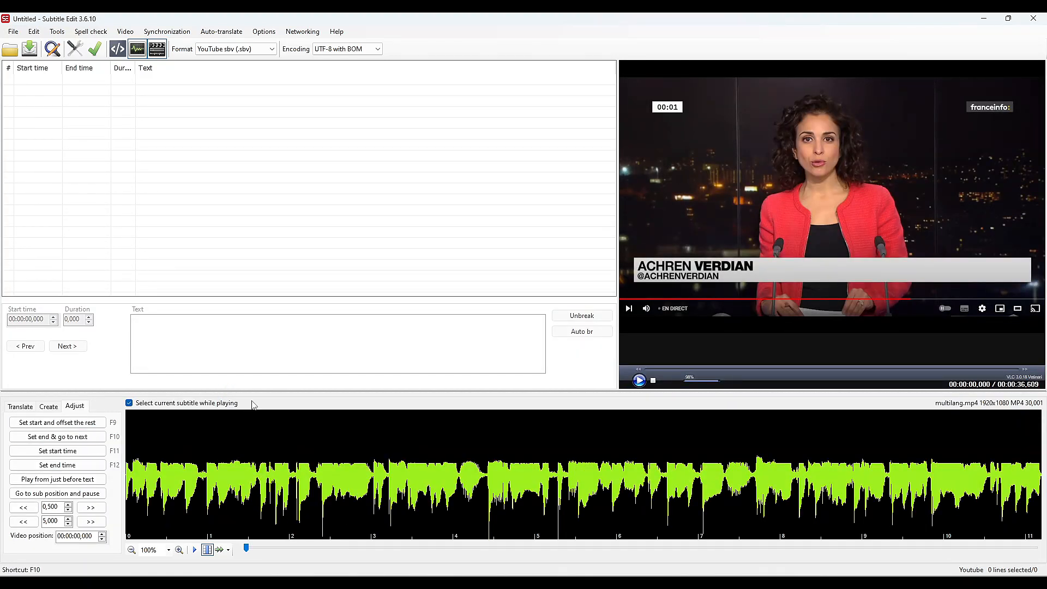
left_click(131, 550)
left_click(131, 550)
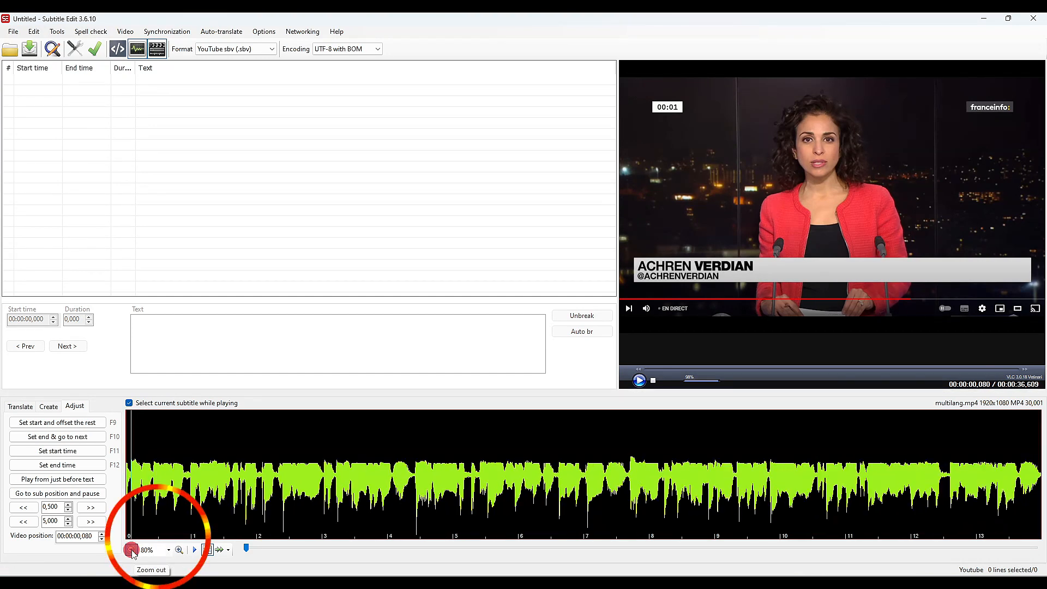
left_click(131, 550)
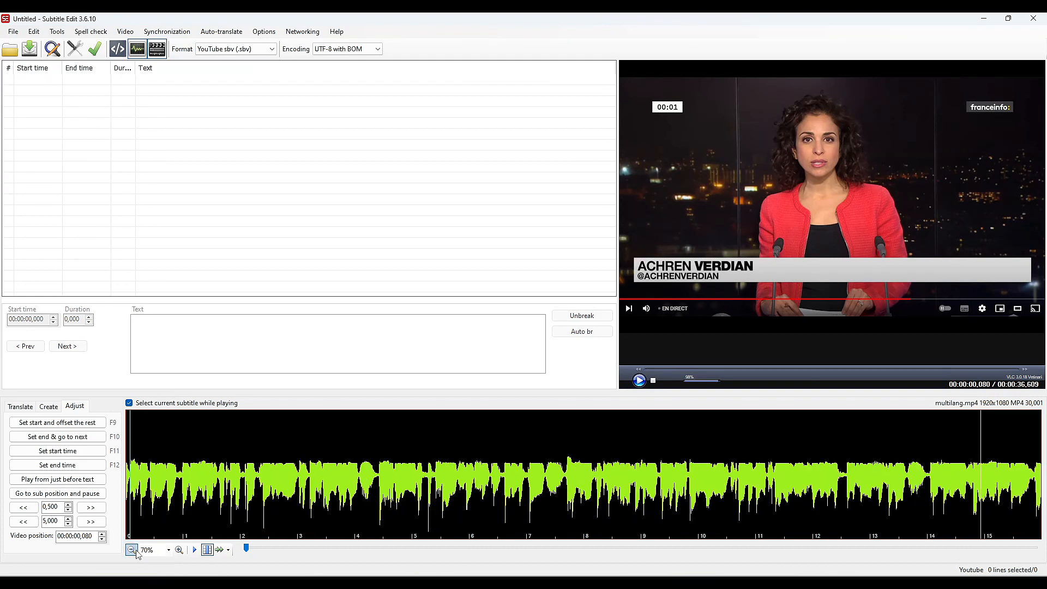
Play and pause the video briefly, select about the first 2.99 seconds of the waveform and play that selection
left_click(195, 550)
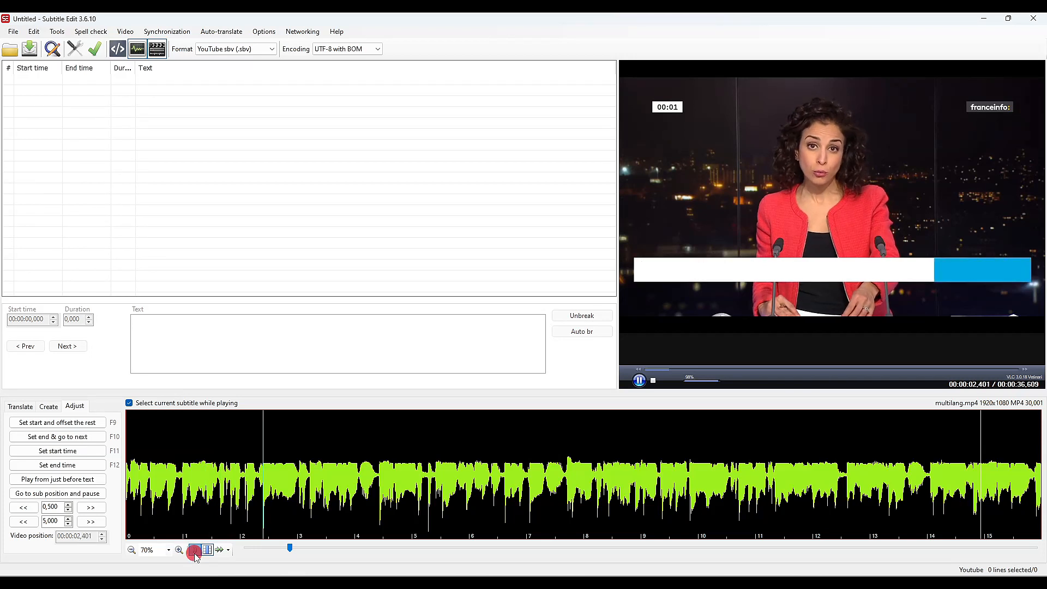
left_click(195, 550)
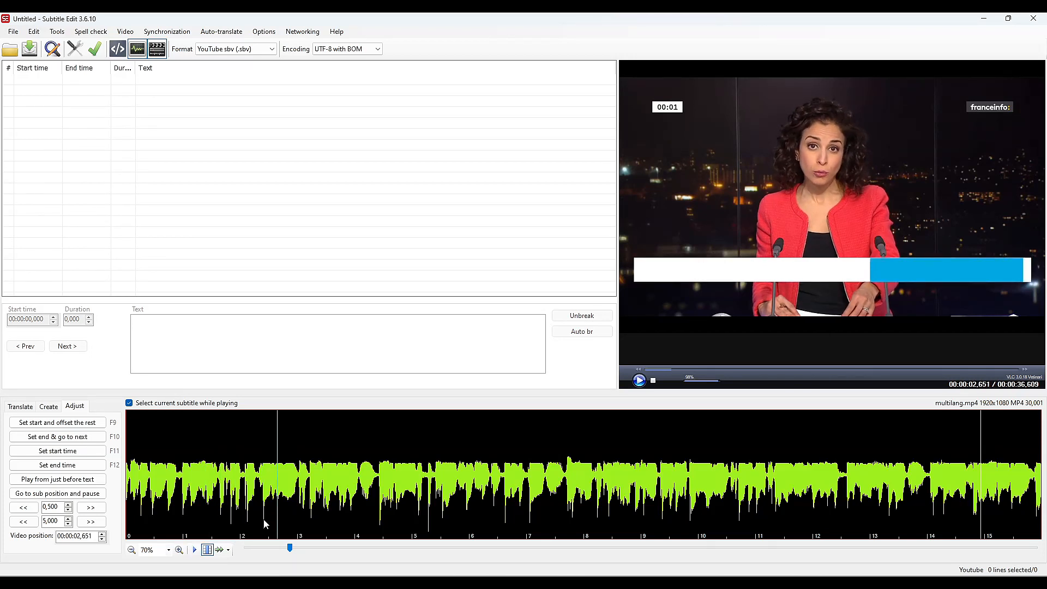
left_click_drag(297, 508, 125, 515)
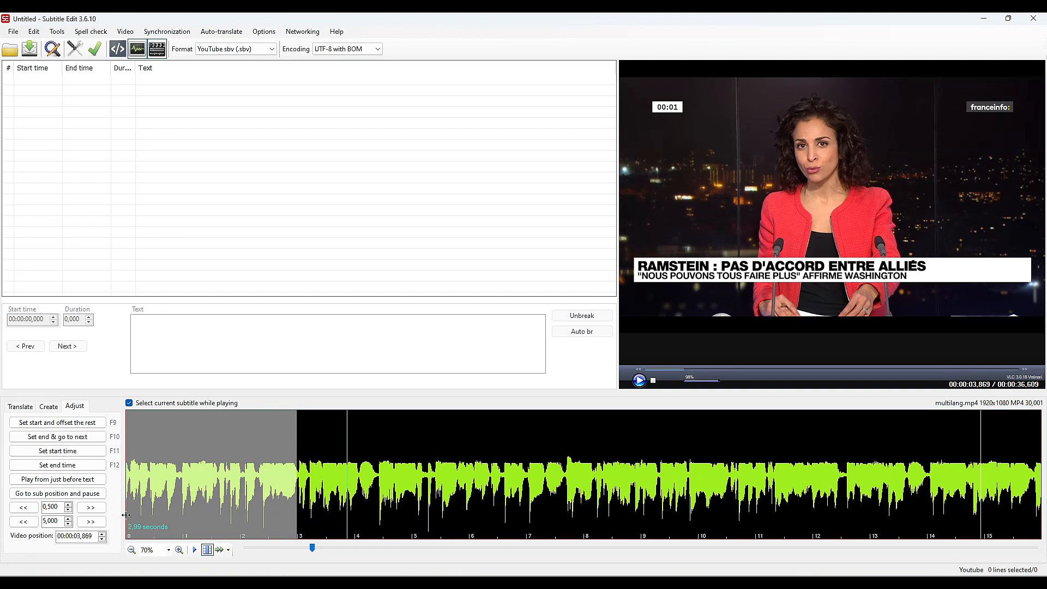
right_click(200, 485)
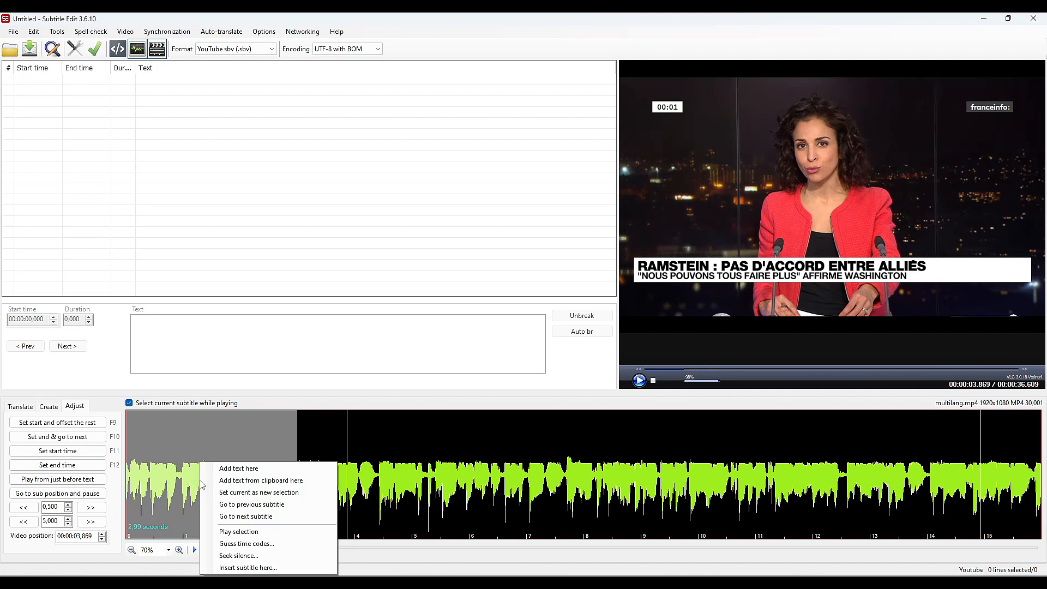
left_click(225, 531)
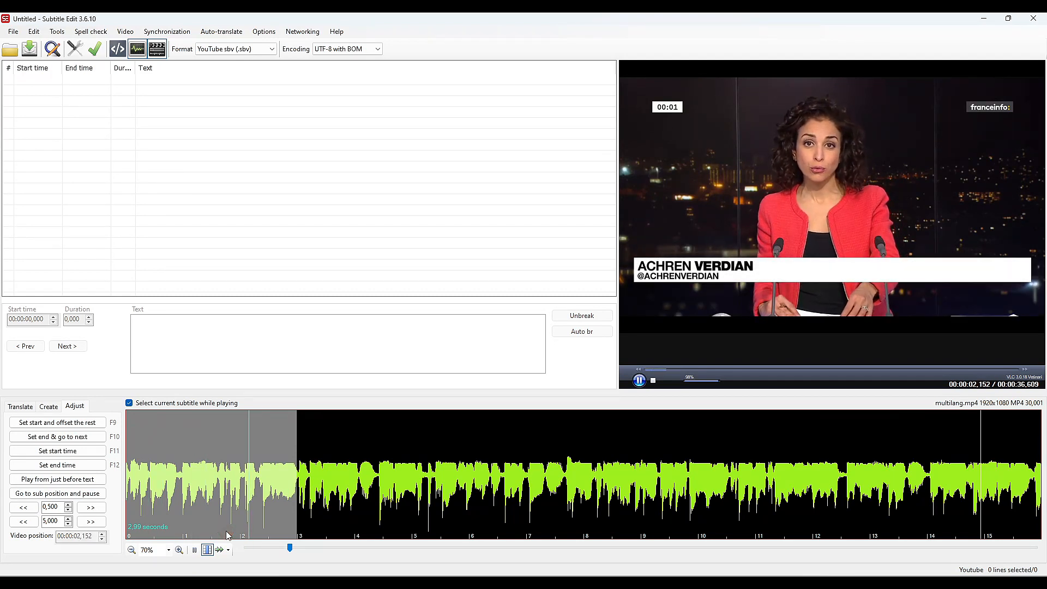
Add a subtitle over the selected segment reading "Les occidentaux n'ont pas réussi pour le moment en tout cas"
right_click(206, 487)
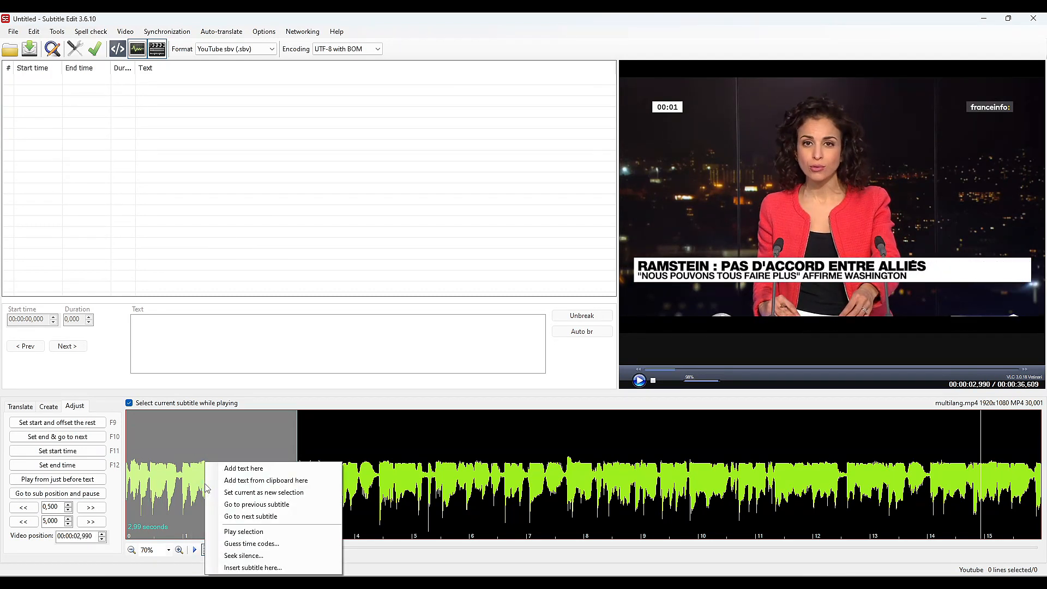
left_click(230, 470)
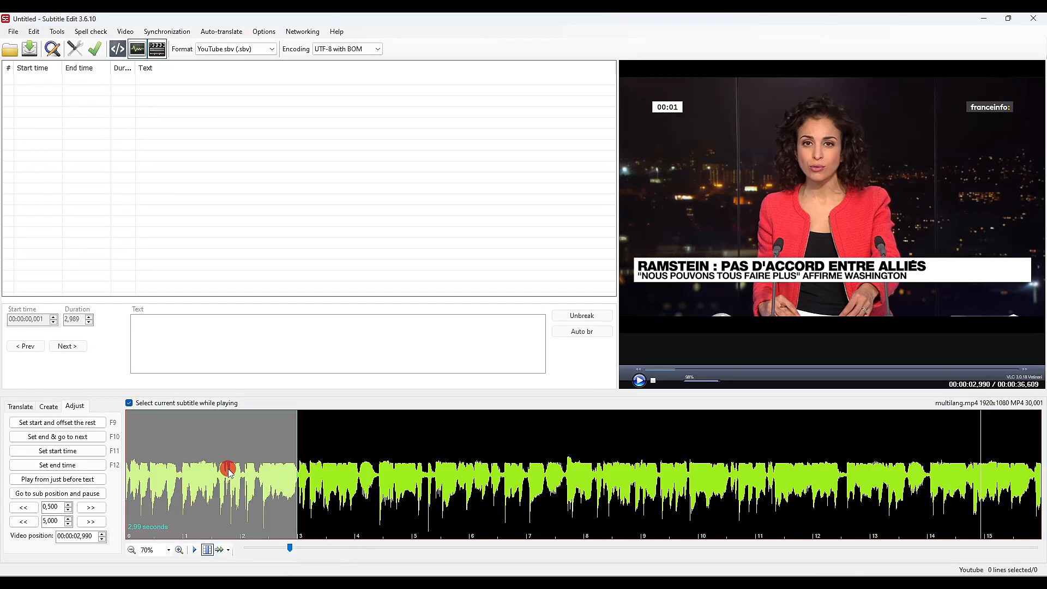
type("Le")
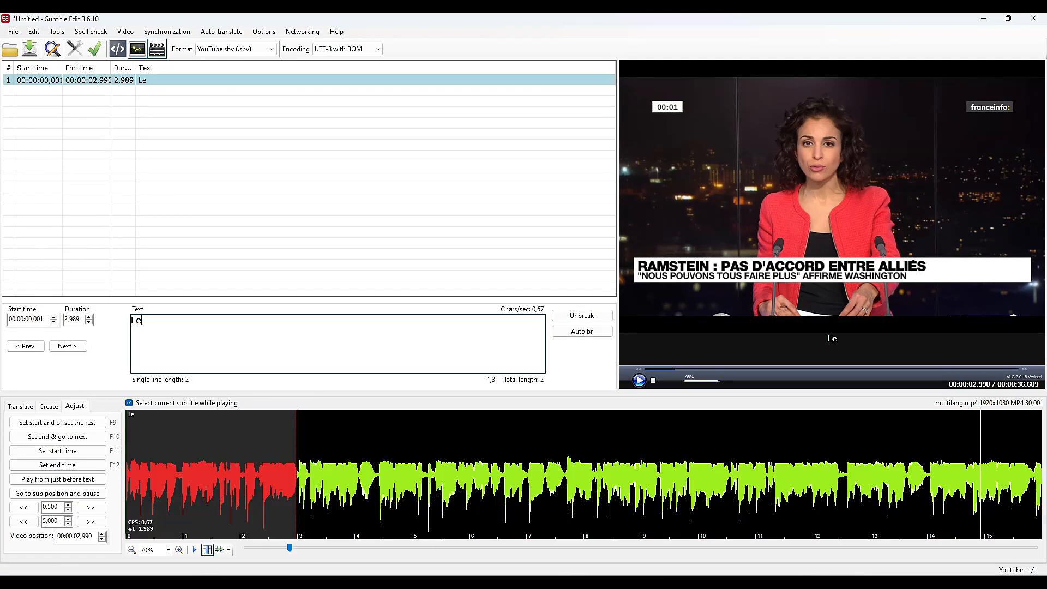
type("s occidentaux")
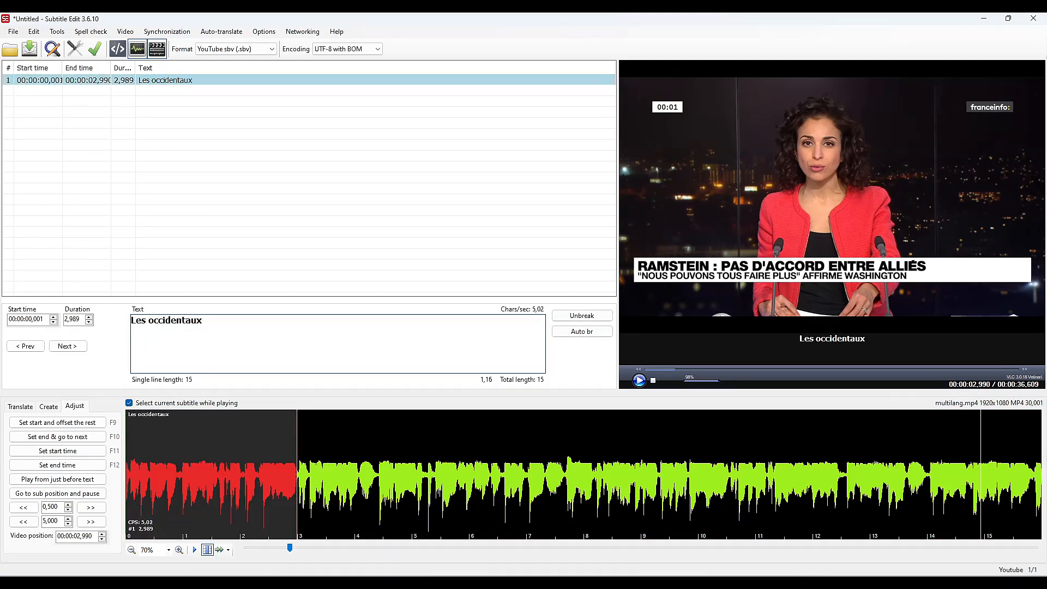
type(" n'ont pas réussi")
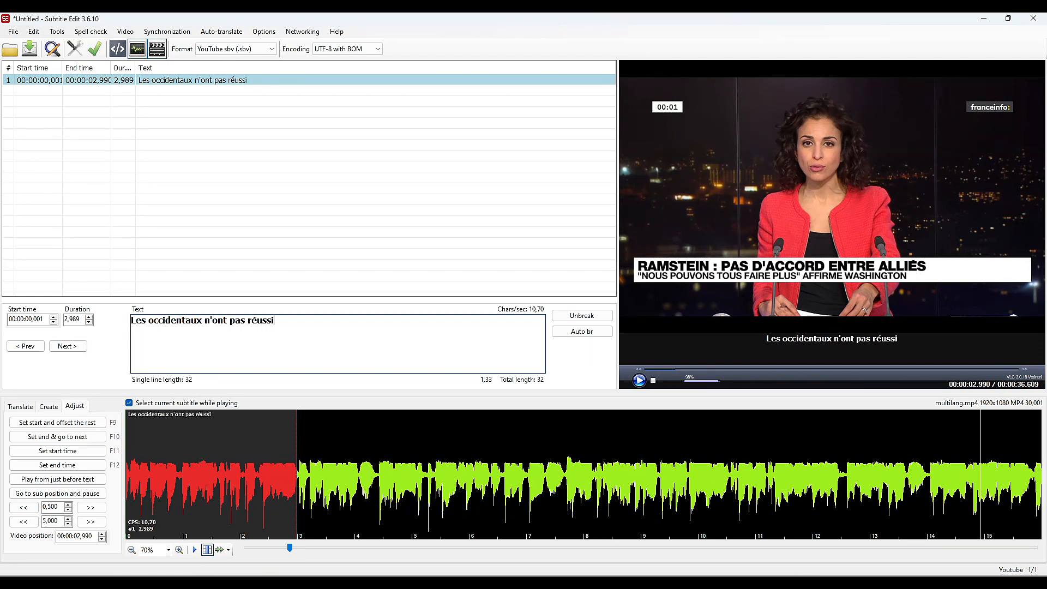
type(" pour le moment en ")
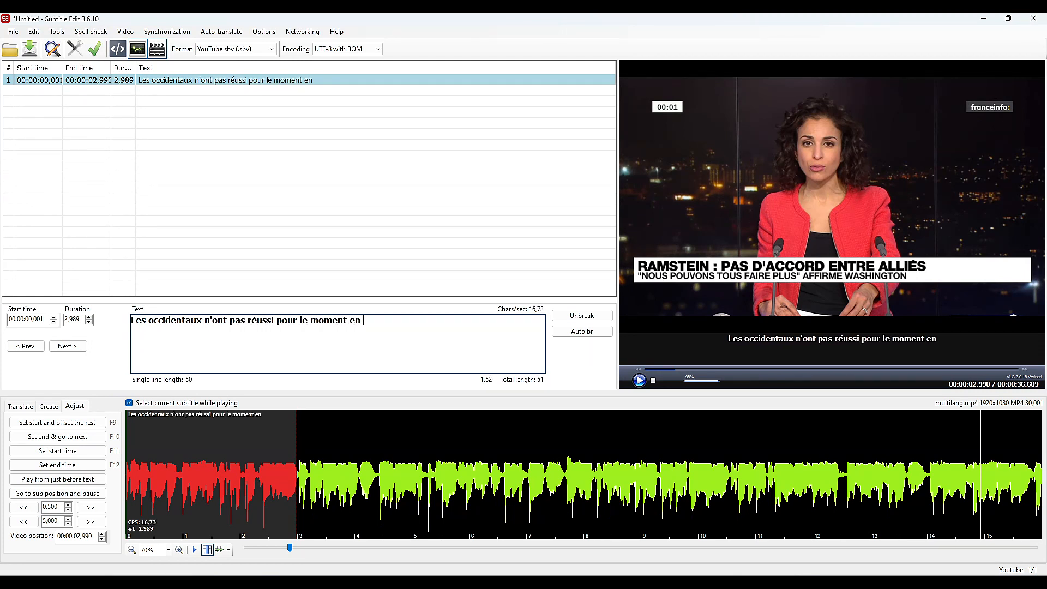
type("tout cas")
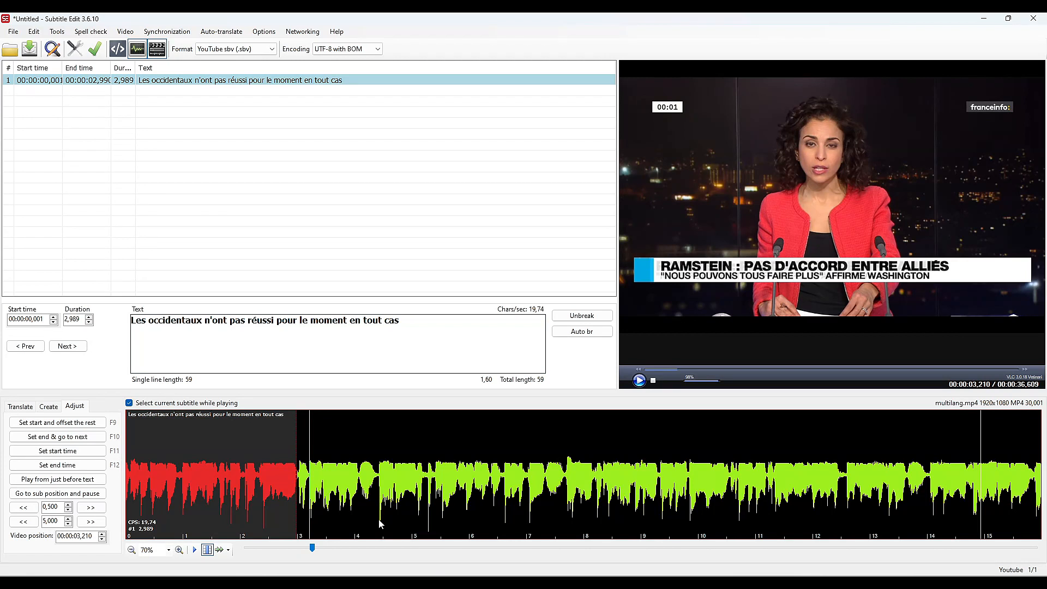
Select about 1.39 seconds of the waveform right after the first subtitle and play that selection
left_click_drag(380, 524, 297, 531)
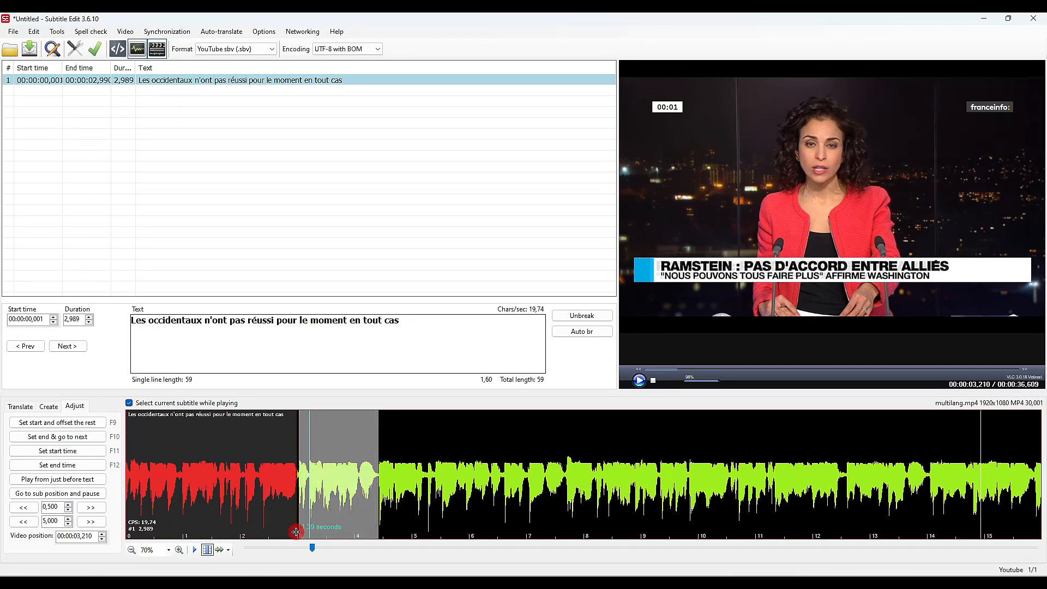
right_click(322, 510)
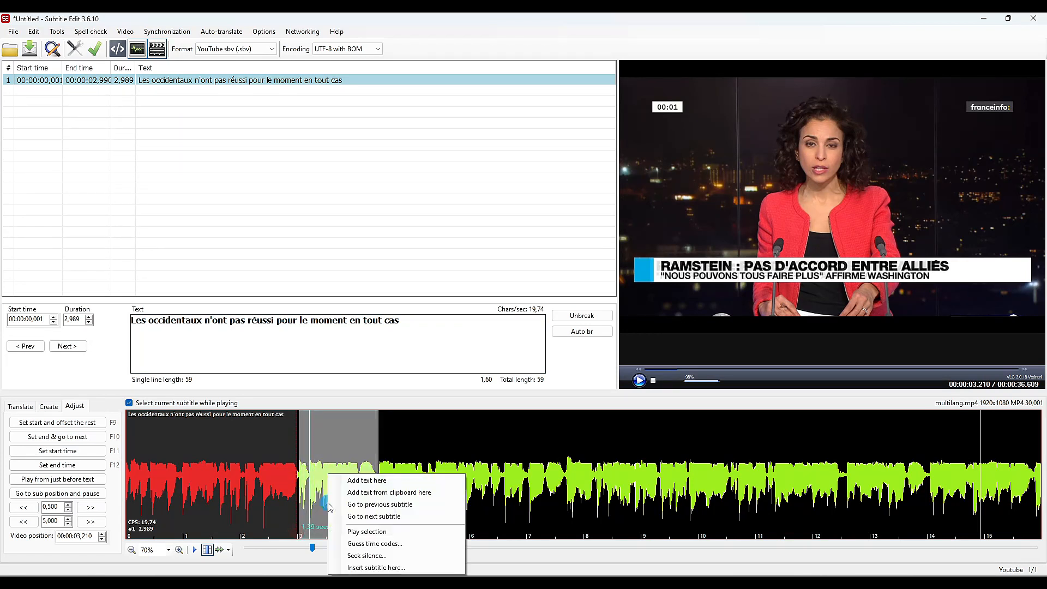
left_click(348, 533)
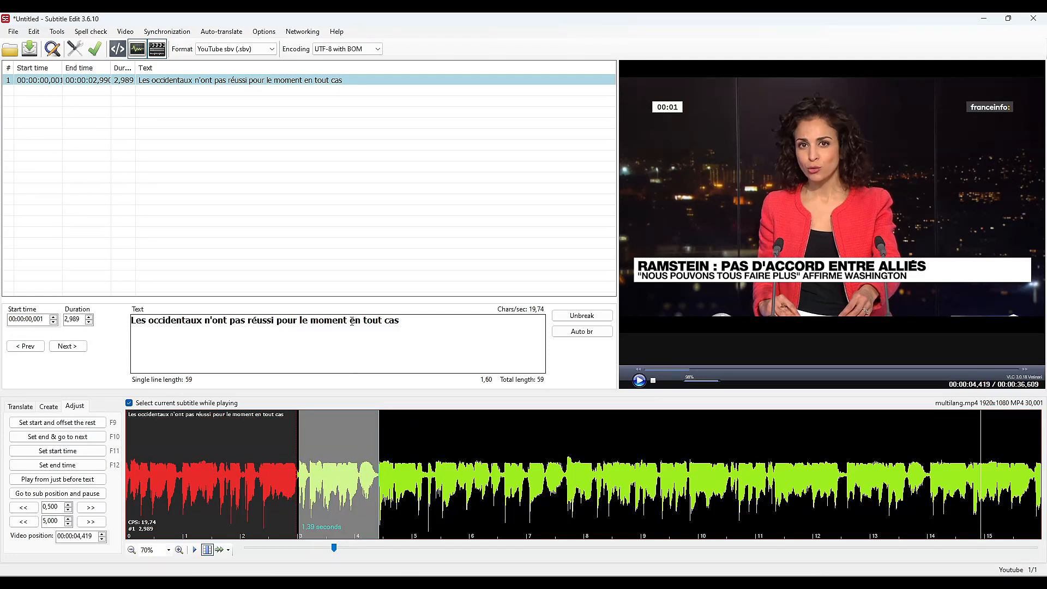
Remove "en tout cas" from the first subtitle and add a second one over the selection reading "en tout cas sur la livraison de chars"
left_click_drag(350, 321, 408, 321)
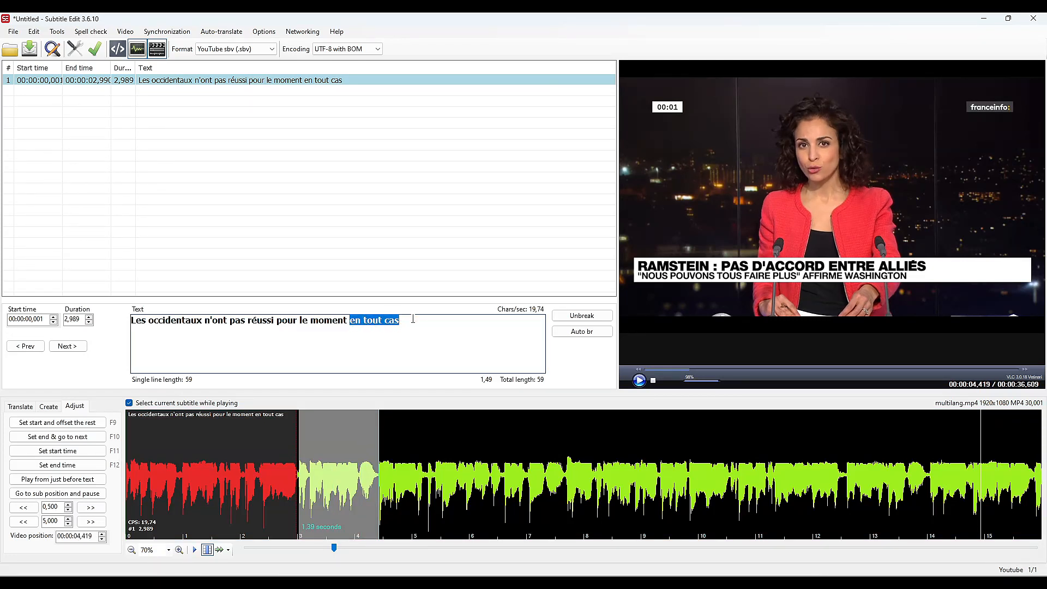
key("Delete")
right_click(362, 483)
left_click(363, 483)
type("en tout cas sur la liv")
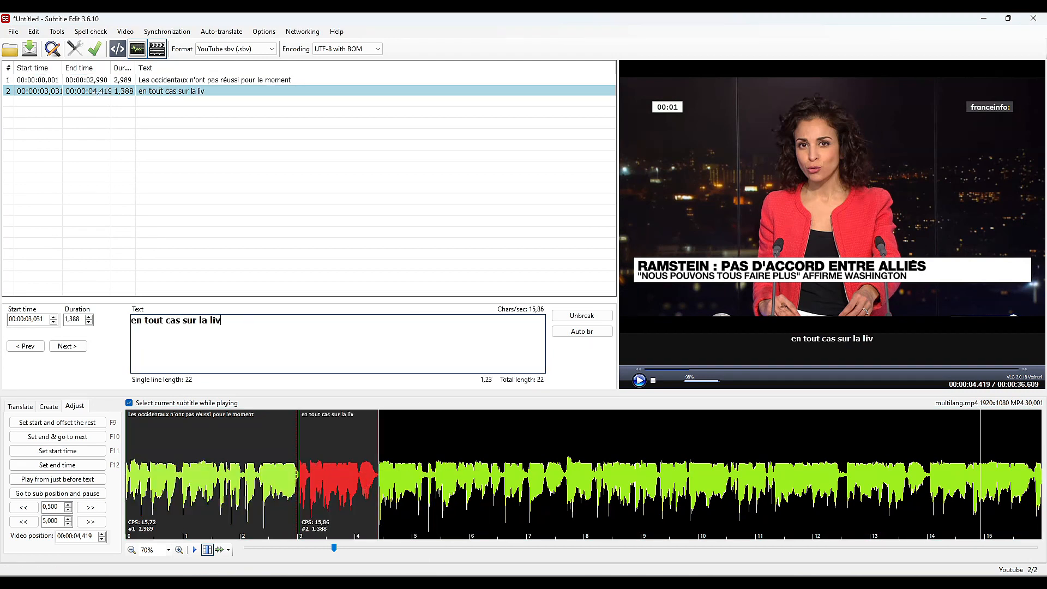
type("raison de chars")
Lengthen the second subtitle to about 2.38 seconds, checking it by playback, and complete its text with "lourds à Kiev."
left_click_drag(378, 482, 426, 482)
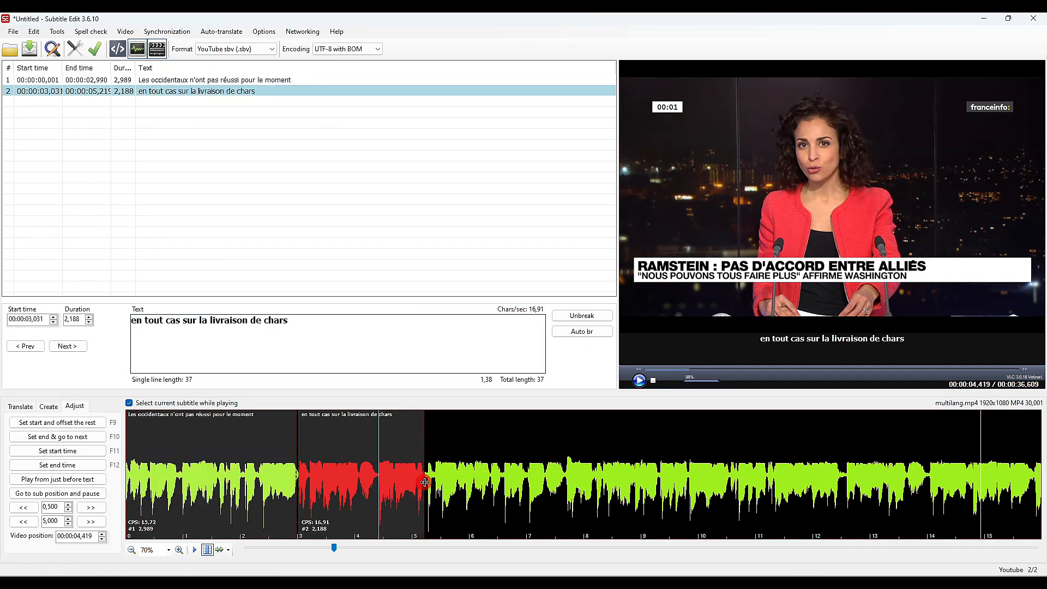
right_click(380, 495)
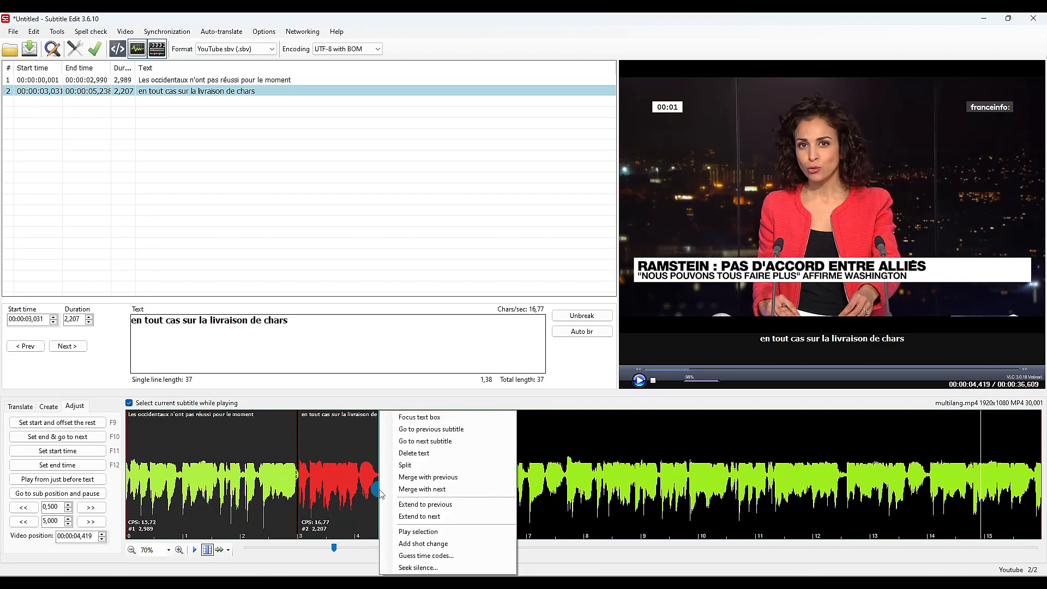
left_click(383, 532)
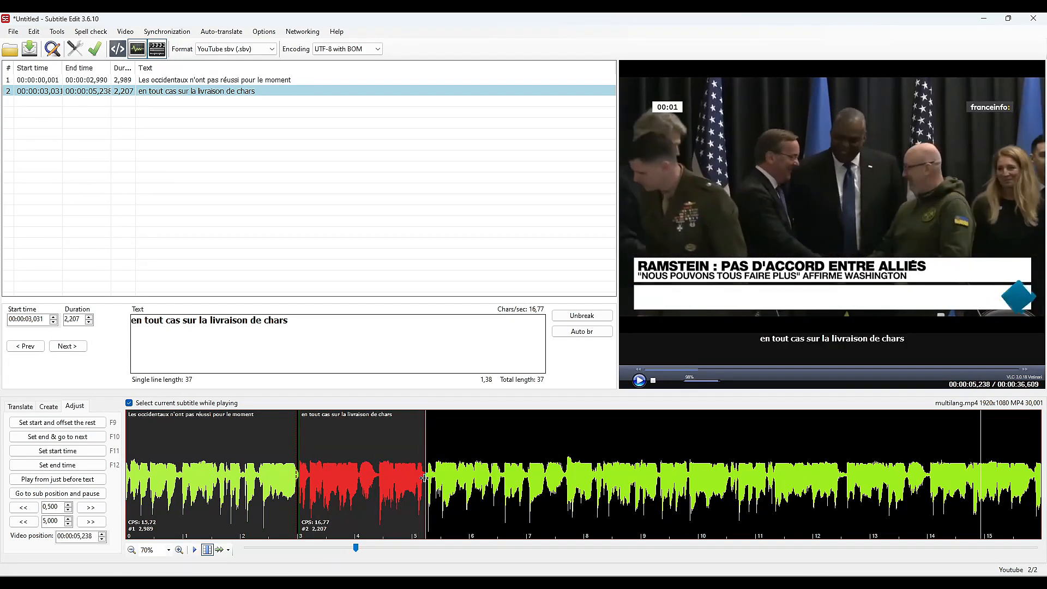
left_click_drag(425, 497, 434, 498)
type("lourds à Kiev.")
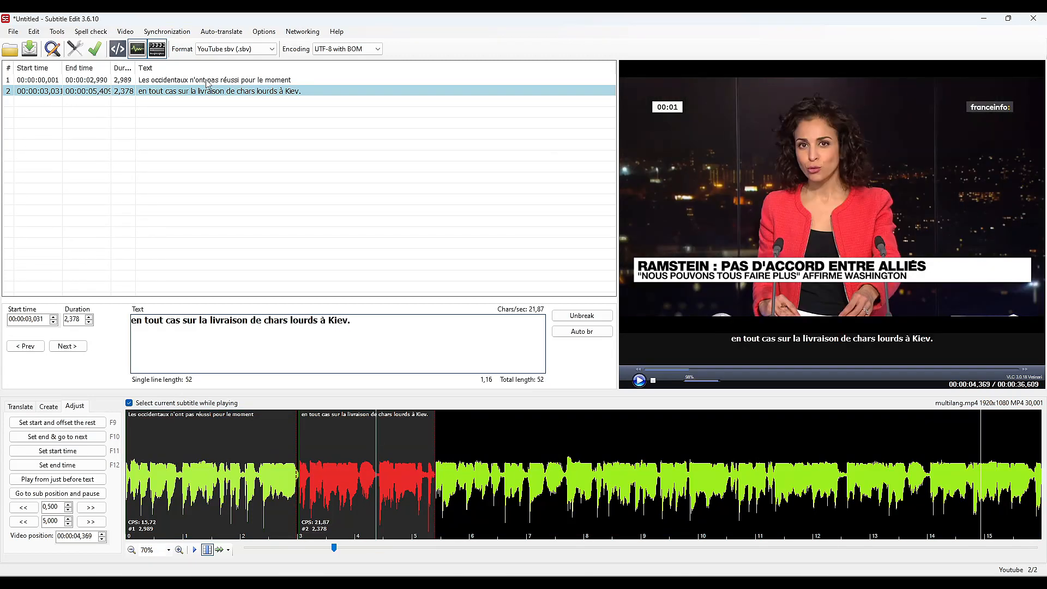
Go back to the first subtitle in the list and play the video from there to check both subtitles
left_click(231, 93)
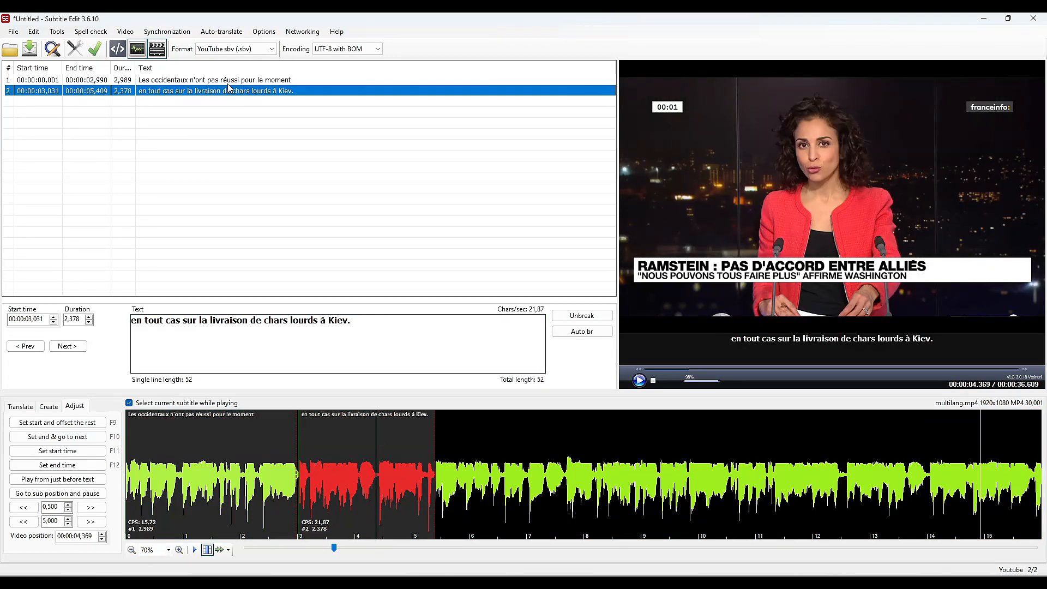
left_click(229, 81)
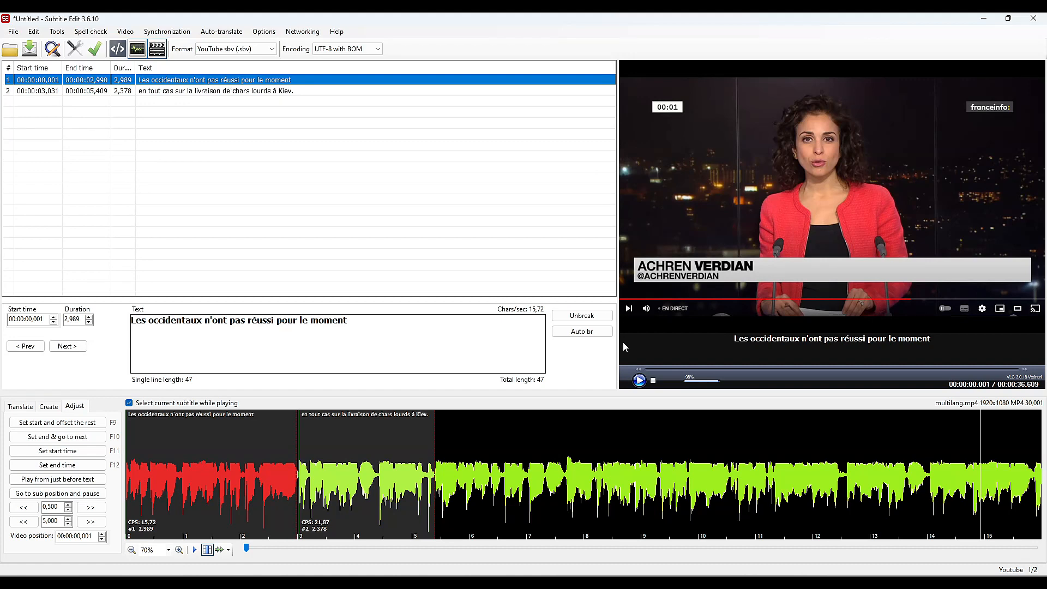
left_click(640, 381)
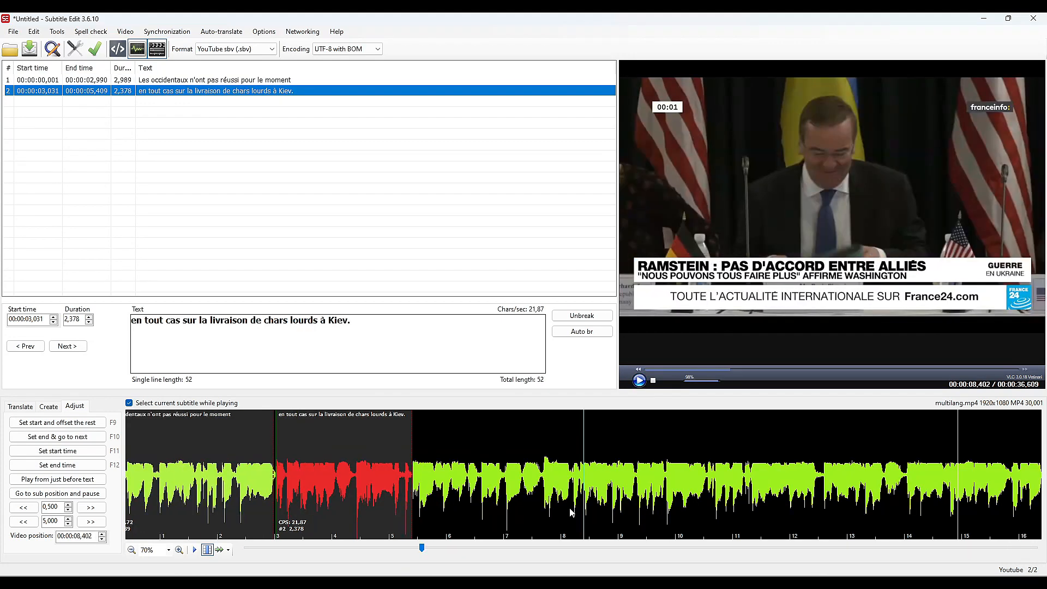
Select about 2.39 seconds of the waveform shortly after the second subtitle and play that selection
left_click_drag(571, 513, 435, 525)
right_click(477, 521)
left_click(511, 531)
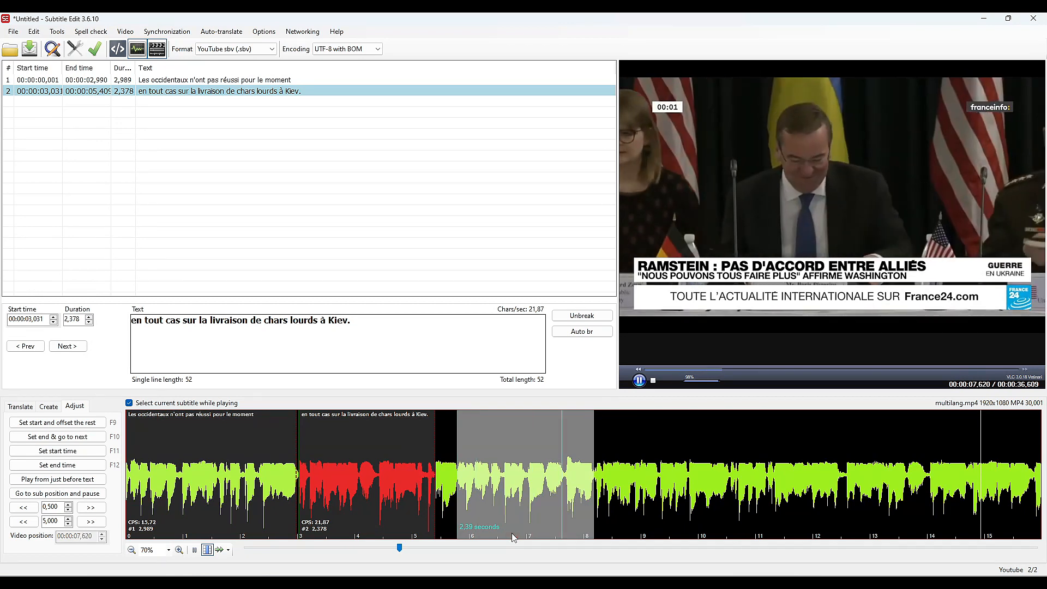
Add a third subtitle over the selected segment reading "une cinquantaine de pays se sont rencontrés"
right_click(503, 476)
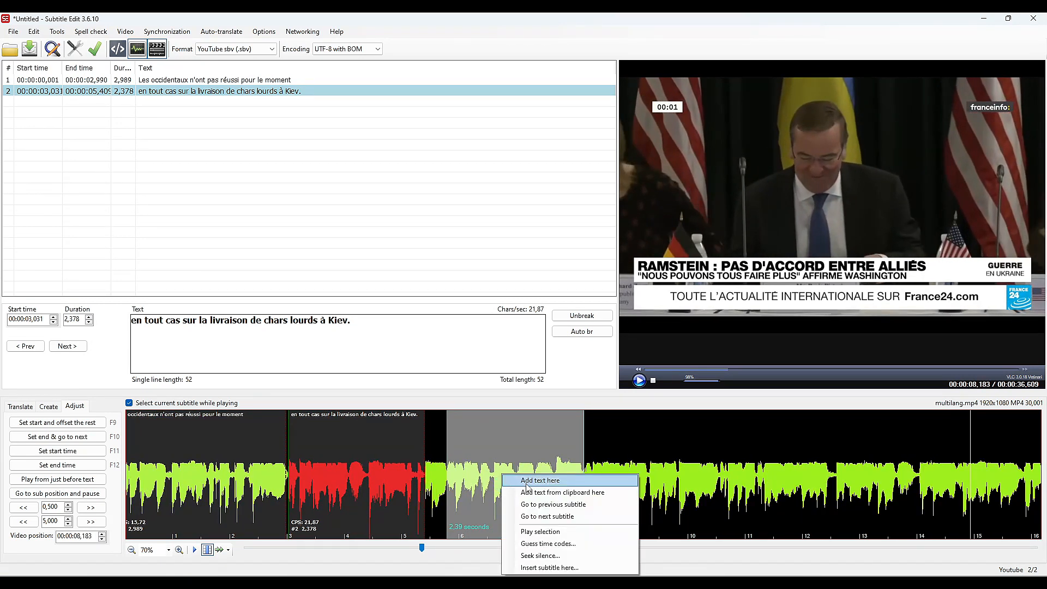
left_click(527, 482)
type("une cinquantaine d epays se sont rencontr")
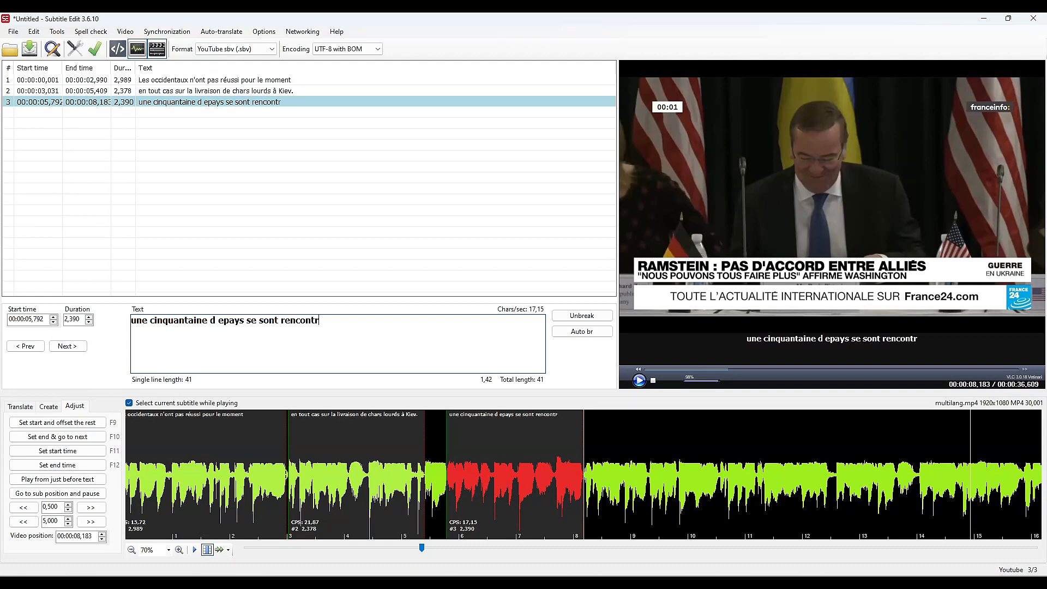
type("és")
Extend the second subtitle's end to about 5.68 seconds, shift the third to about 10.1 seconds, and undo the shift
left_click(350, 446)
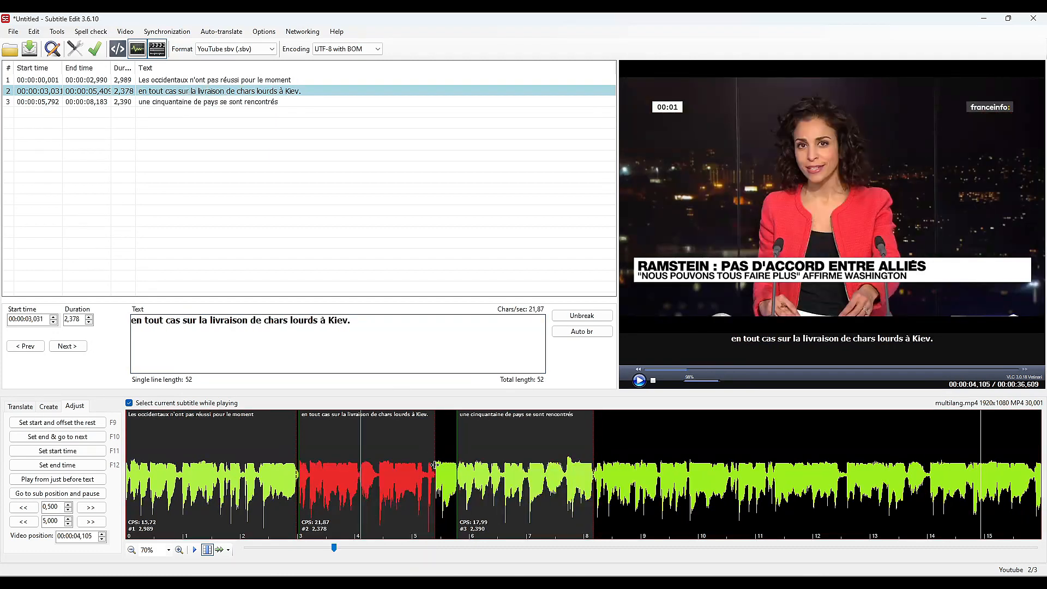
left_click_drag(434, 469, 734, 475)
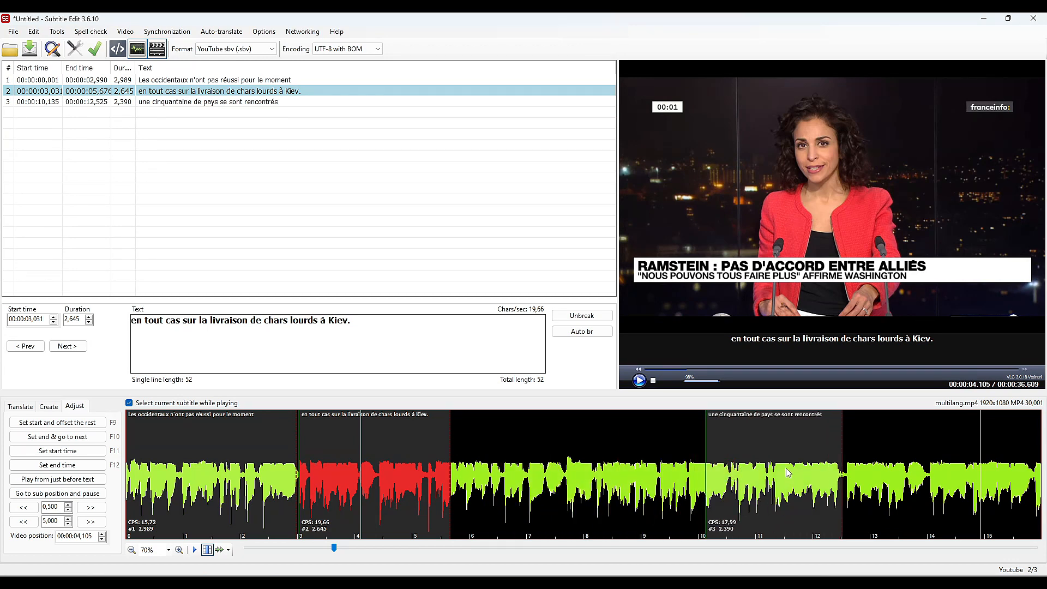
key("ctrl+z")
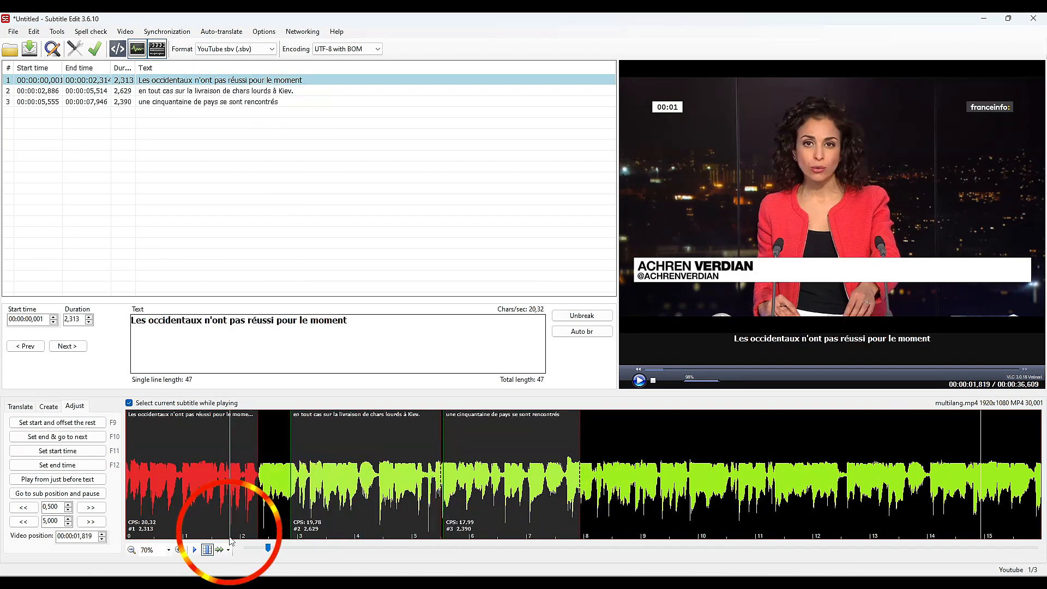
Set the playback speed to 50% and play through the three subtitles to check their timing
left_click(228, 551)
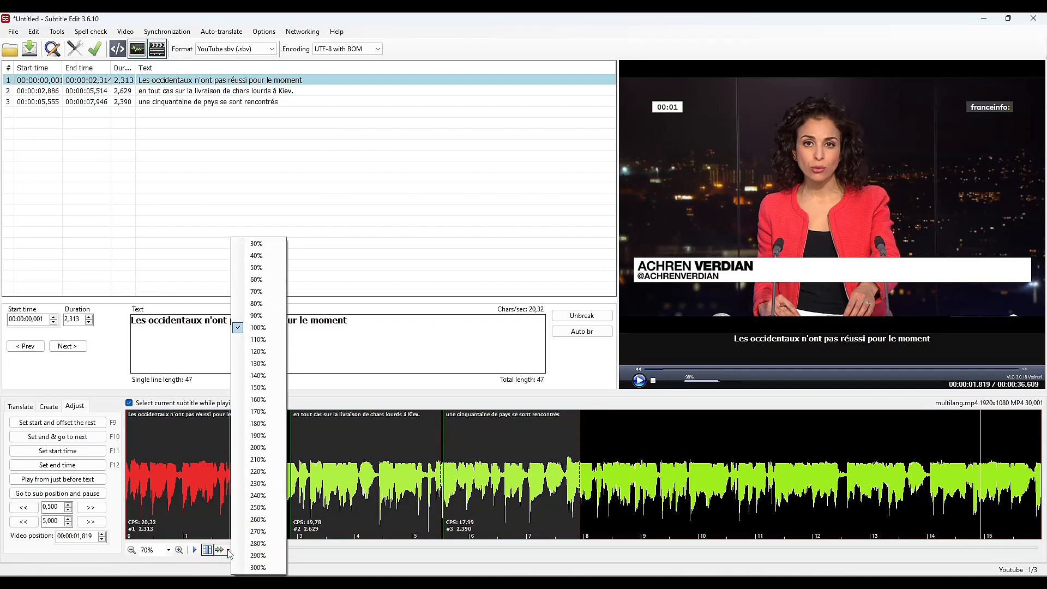
left_click(256, 268)
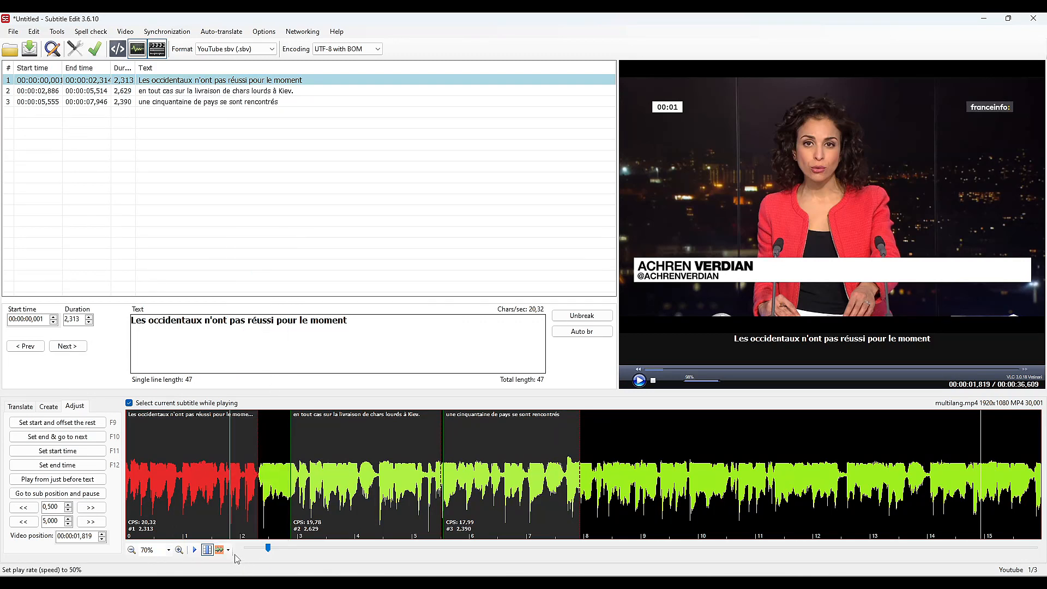
left_click(194, 550)
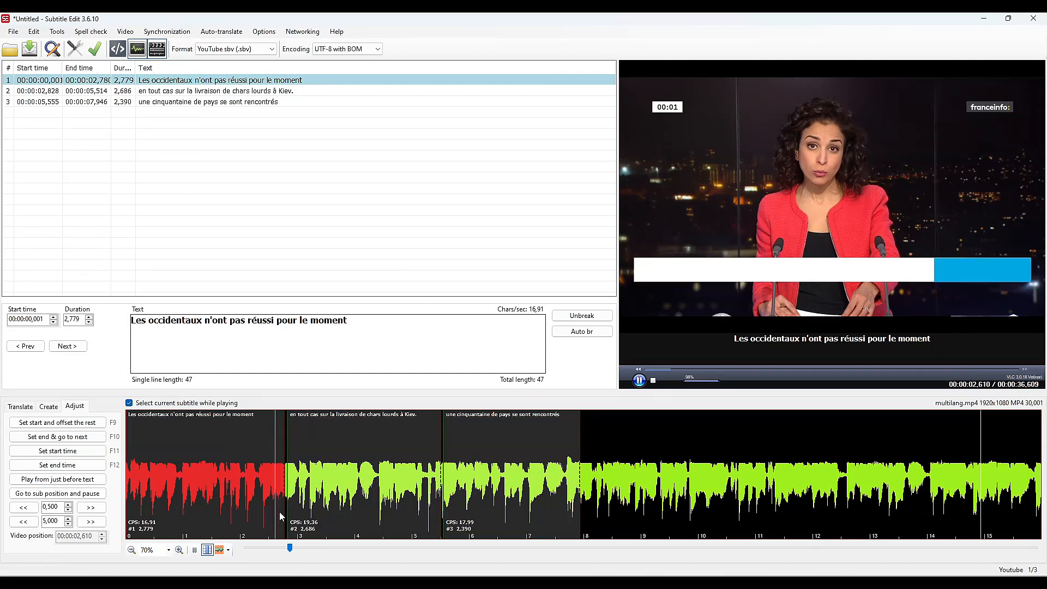
key("F10")
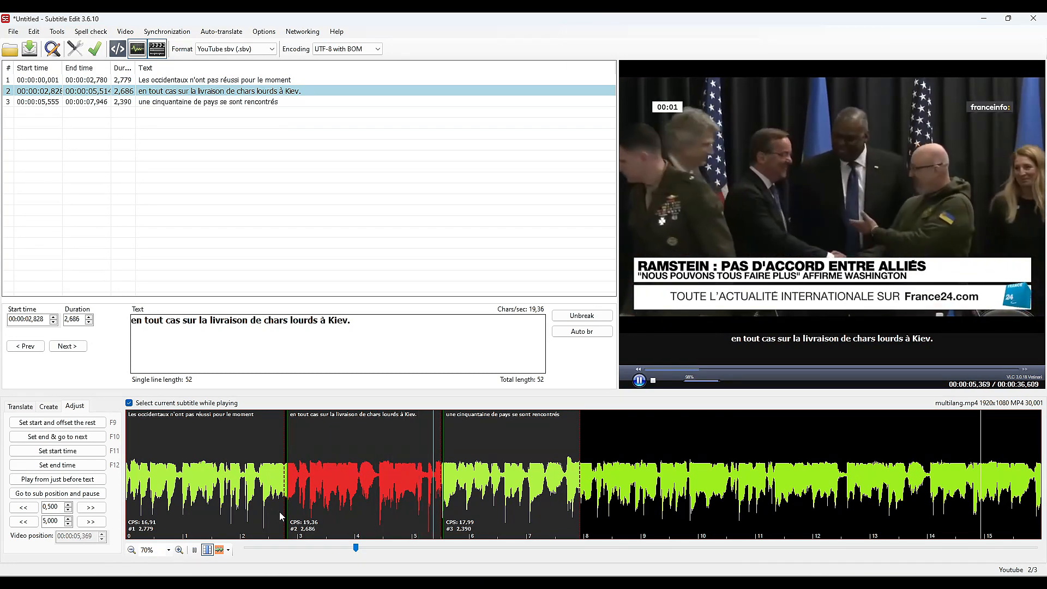
key("F10")
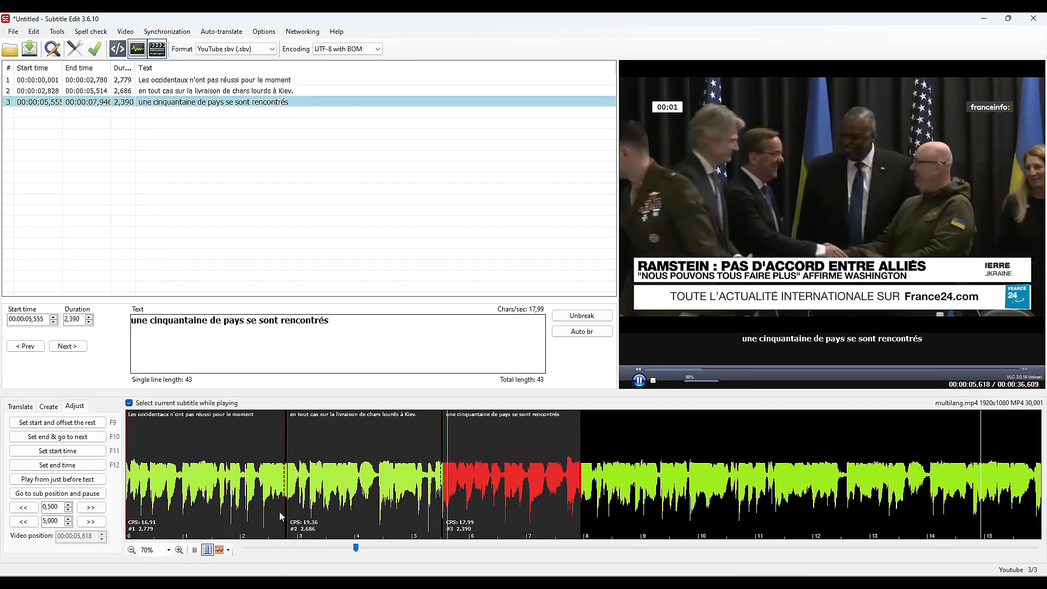
Play the video around the shot change near 14.9 seconds to check its marker on the waveform
left_click(591, 534)
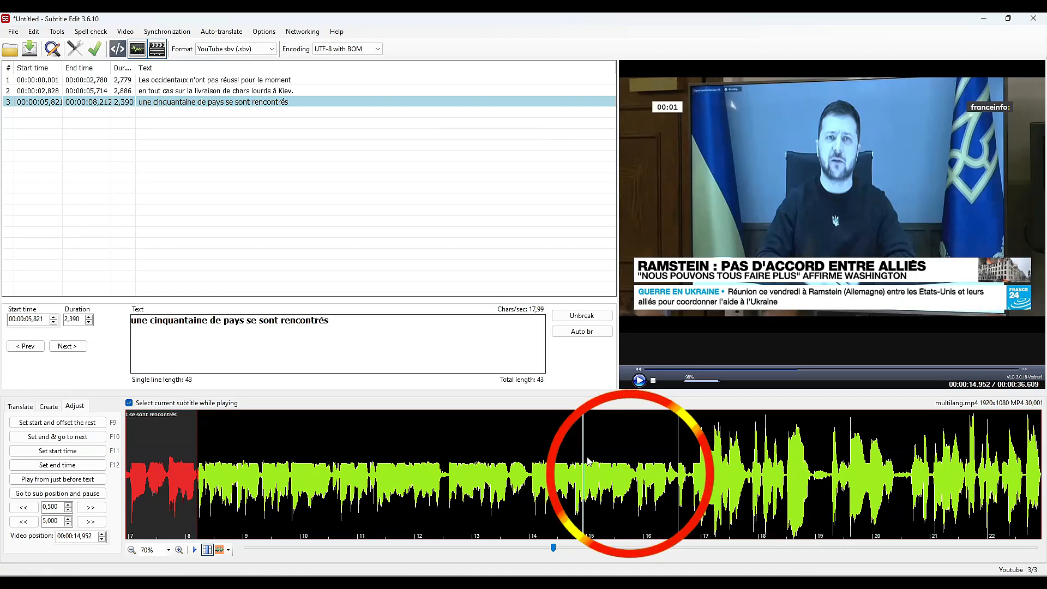
key("space")
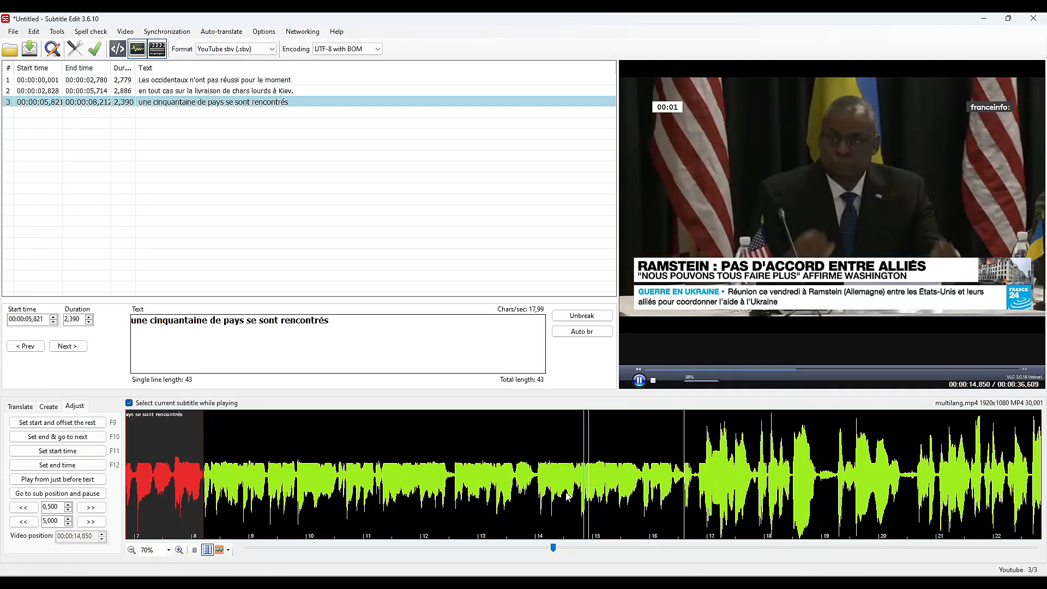
left_click(650, 499)
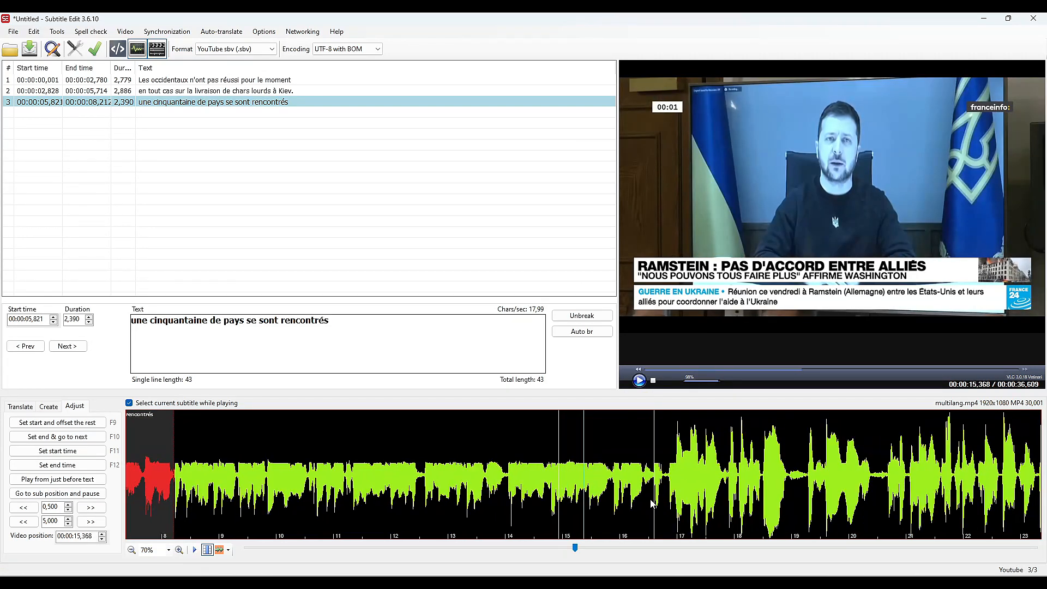
Open the list of shot changes, jump to the second one at 16.600 seconds and play the video from there
left_click(125, 31)
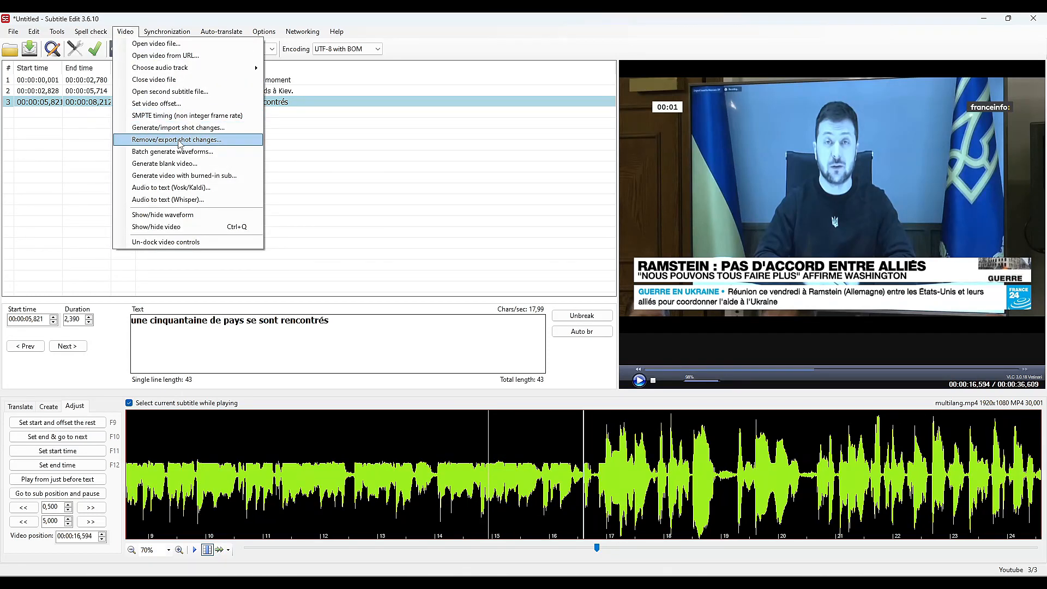
left_click(180, 140)
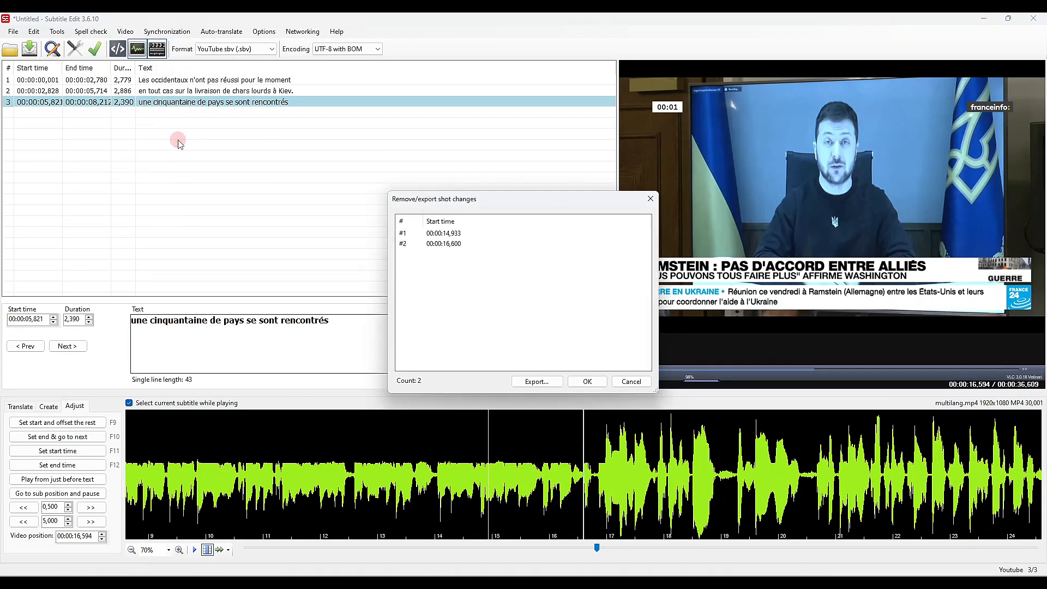
double_click(445, 243)
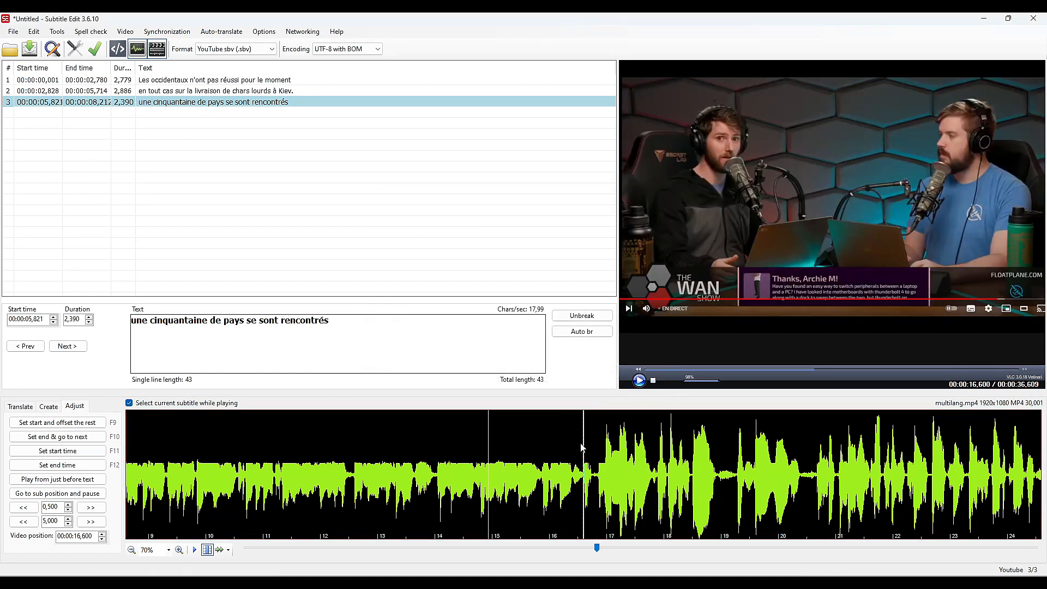
left_click(583, 473)
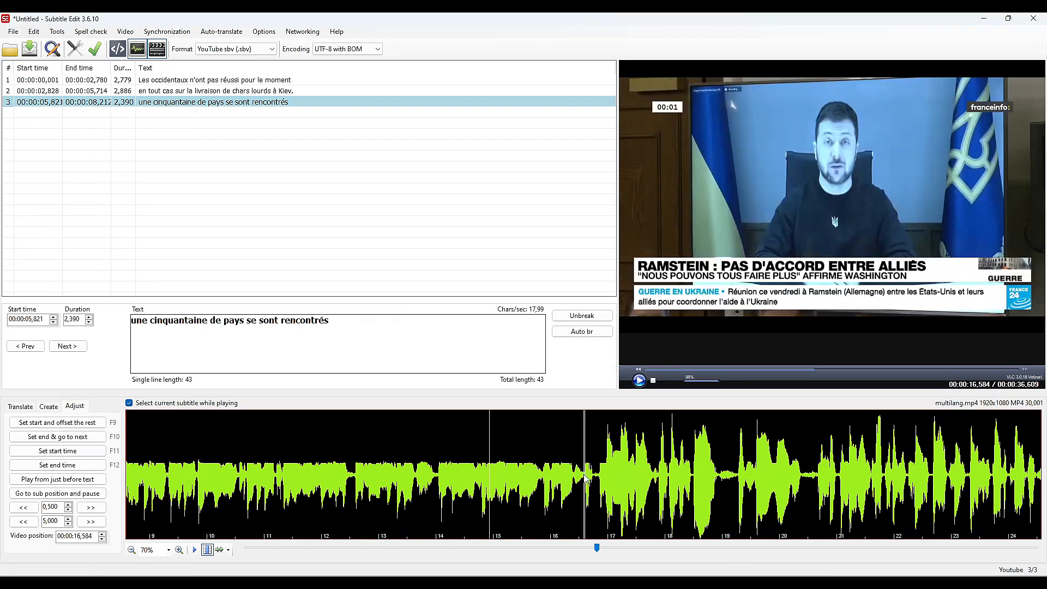
key("space")
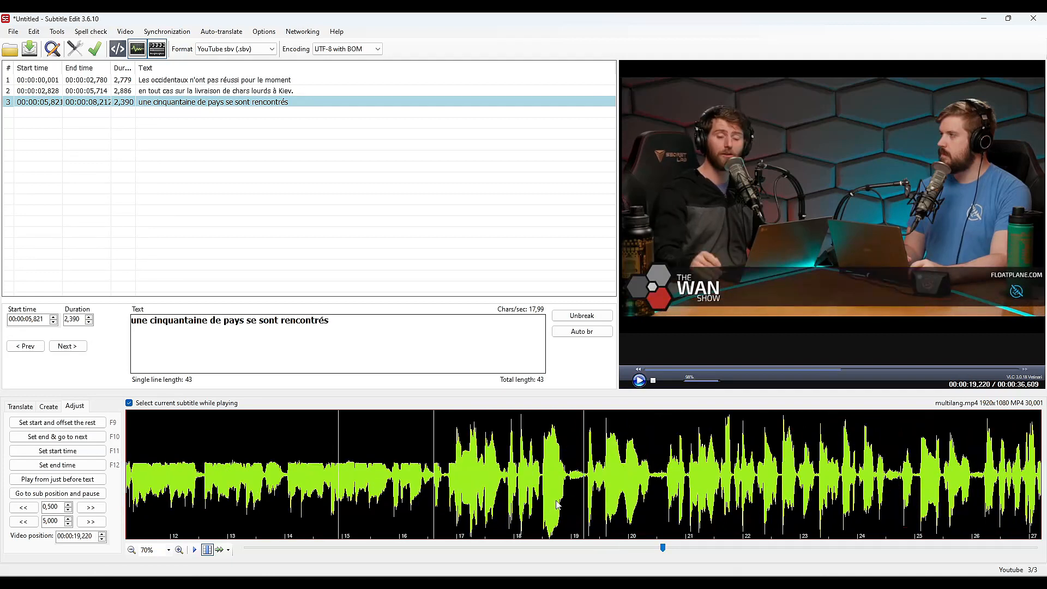
Select about 2.14 seconds of the waveform starting near 16.8 seconds and add a subtitle there reading "Remember and understand..."
left_click_drag(570, 499, 448, 504)
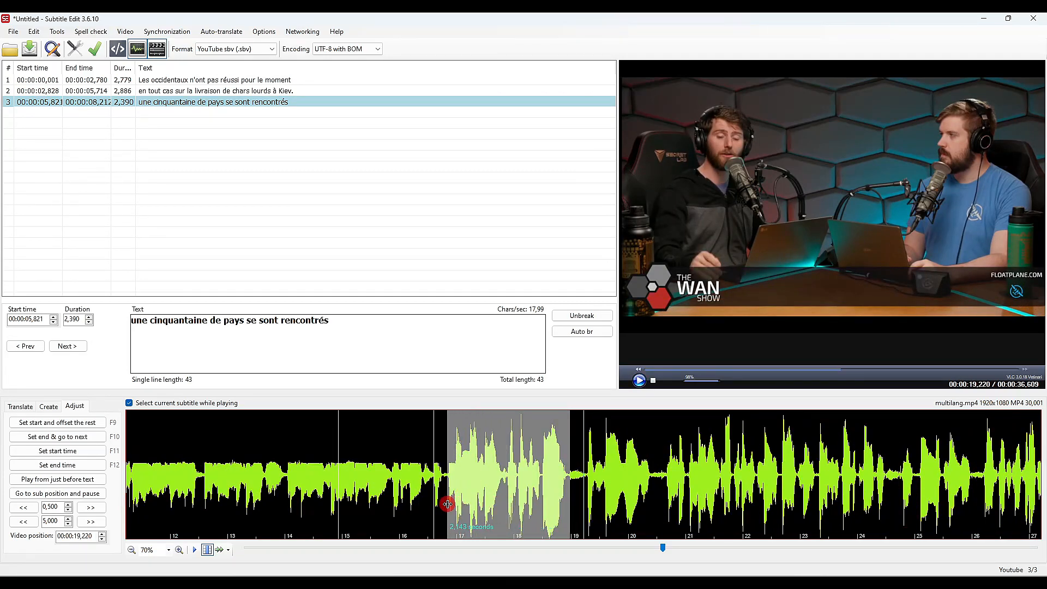
right_click(489, 476)
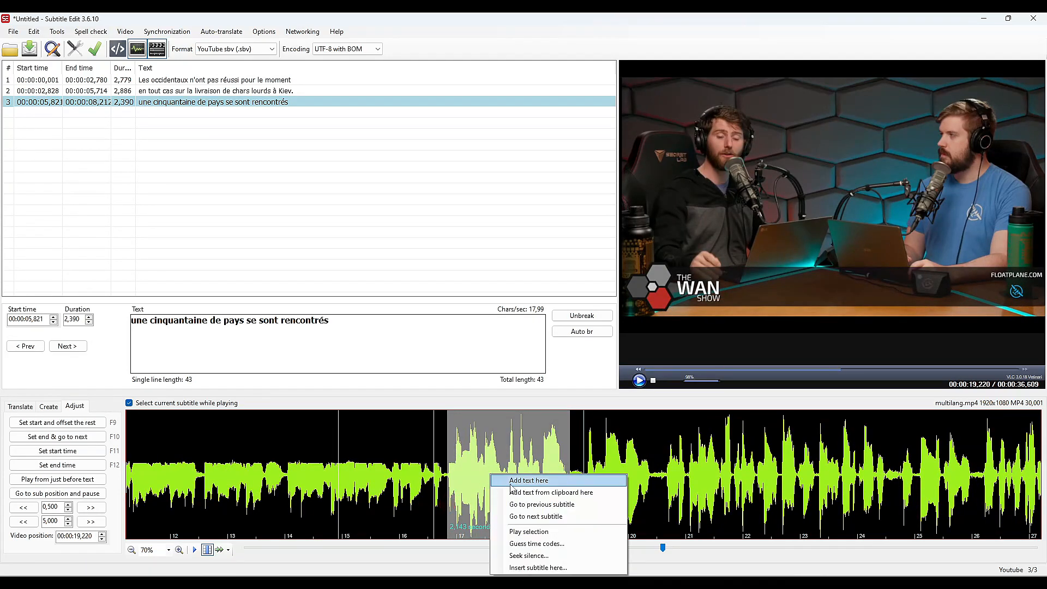
left_click(507, 480)
type("Remember and understand...")
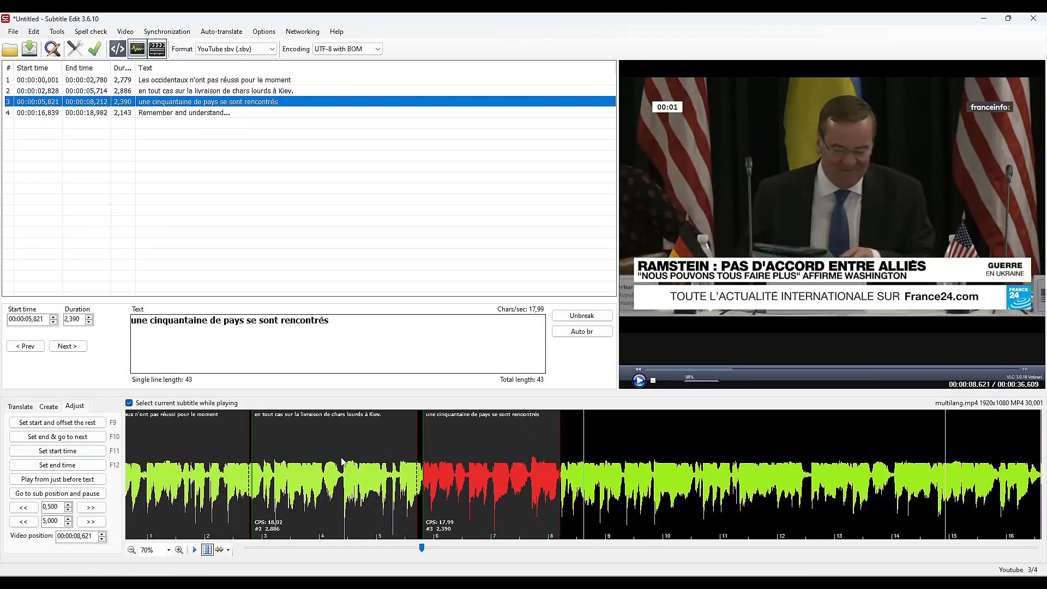
Save the subtitles as multilang.sbv in YouTube sbv format in the 2301subed folder
left_click(29, 49)
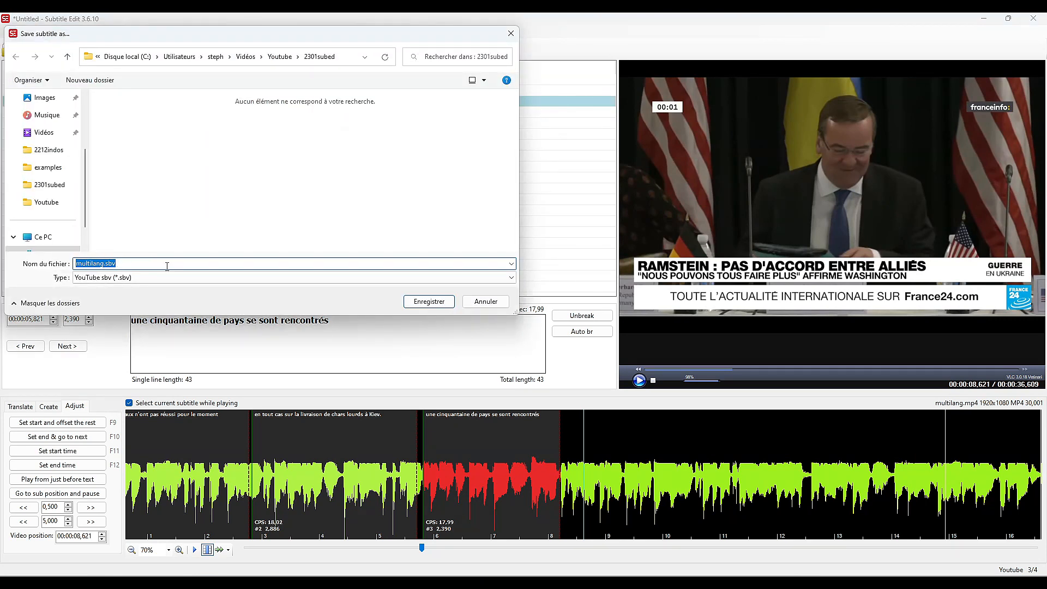
left_click(429, 301)
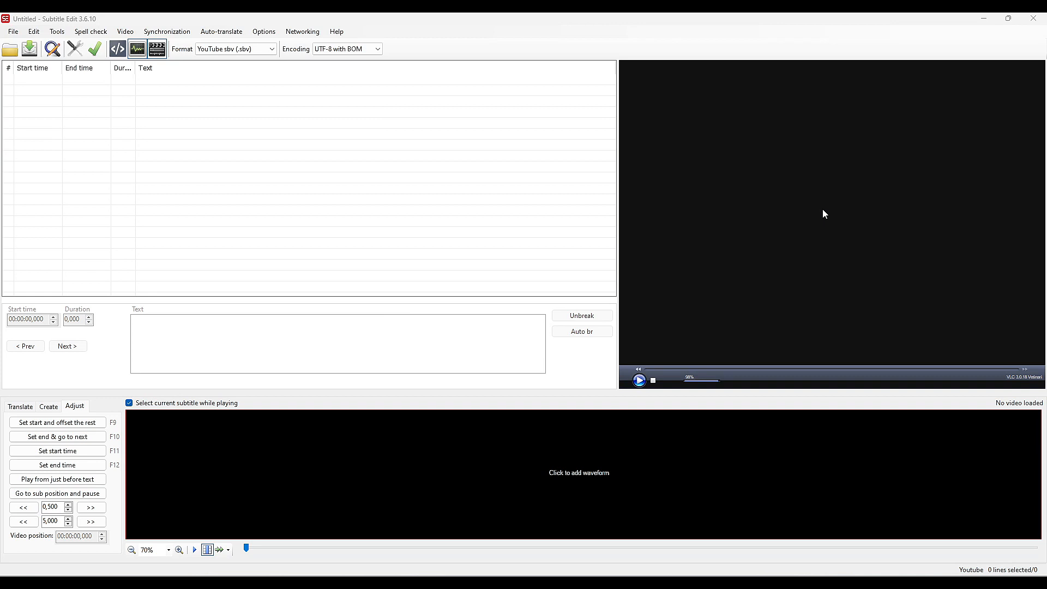
Load the video multilang.mp4 from the 2301subed folder into the empty project
left_click(824, 214)
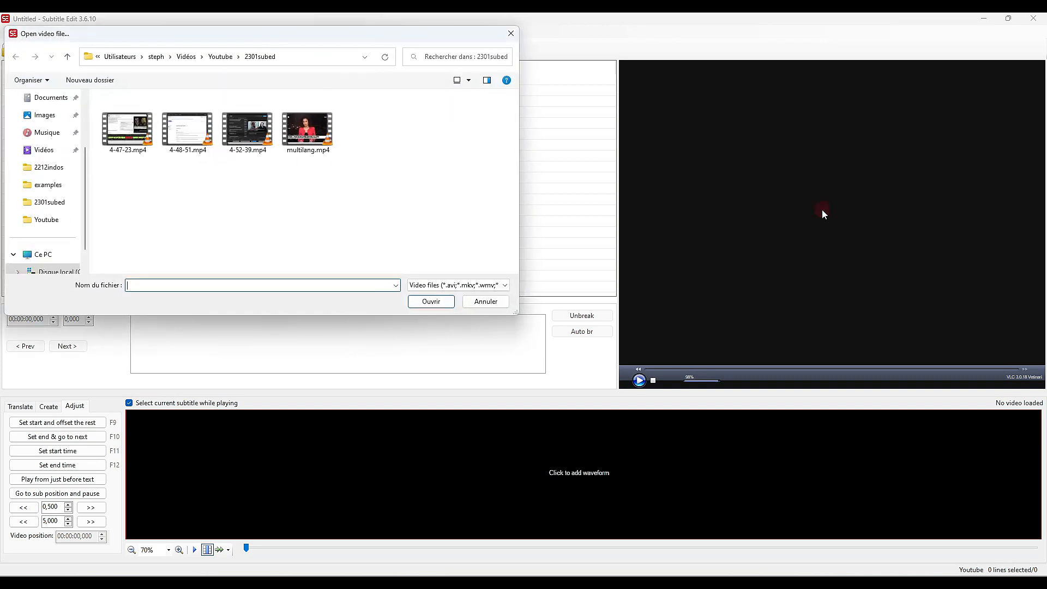
left_click(307, 129)
left_click(425, 301)
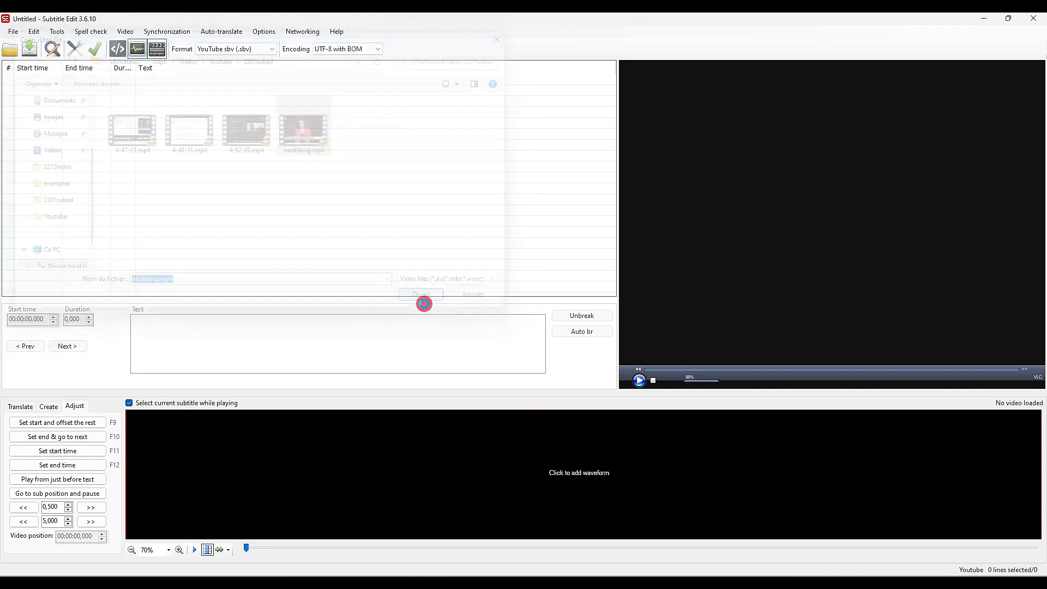
Open Whisper audio-to-text for the loaded video and set the speech language to French
left_click(125, 31)
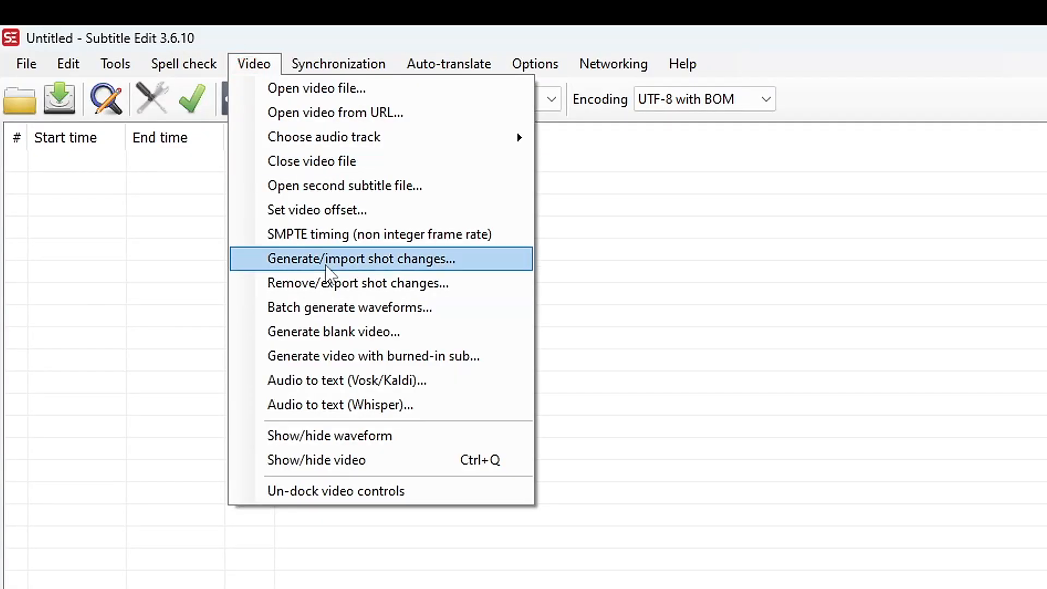
left_click(363, 406)
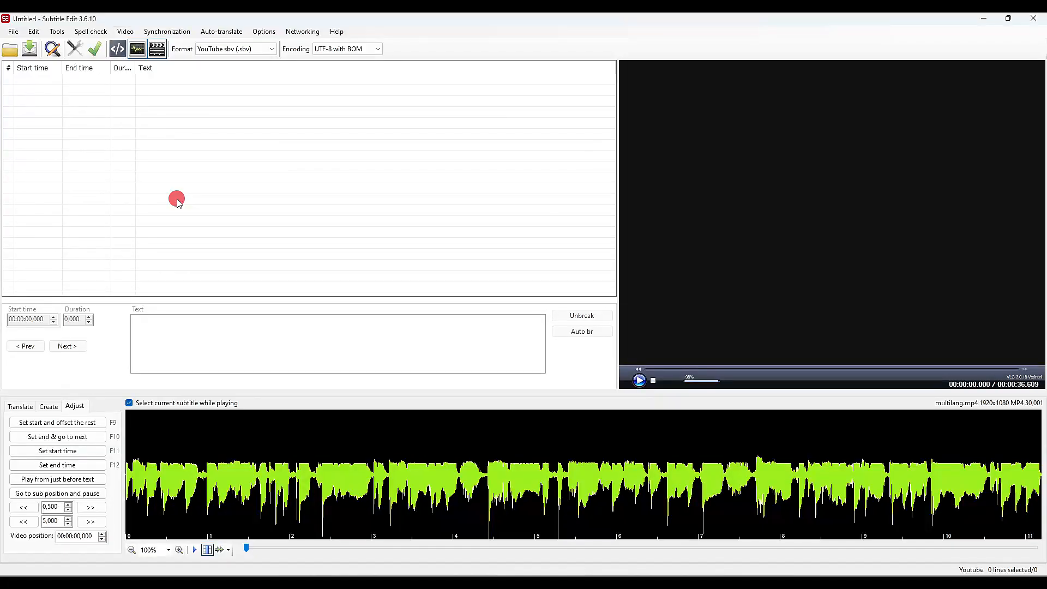
left_click(396, 236)
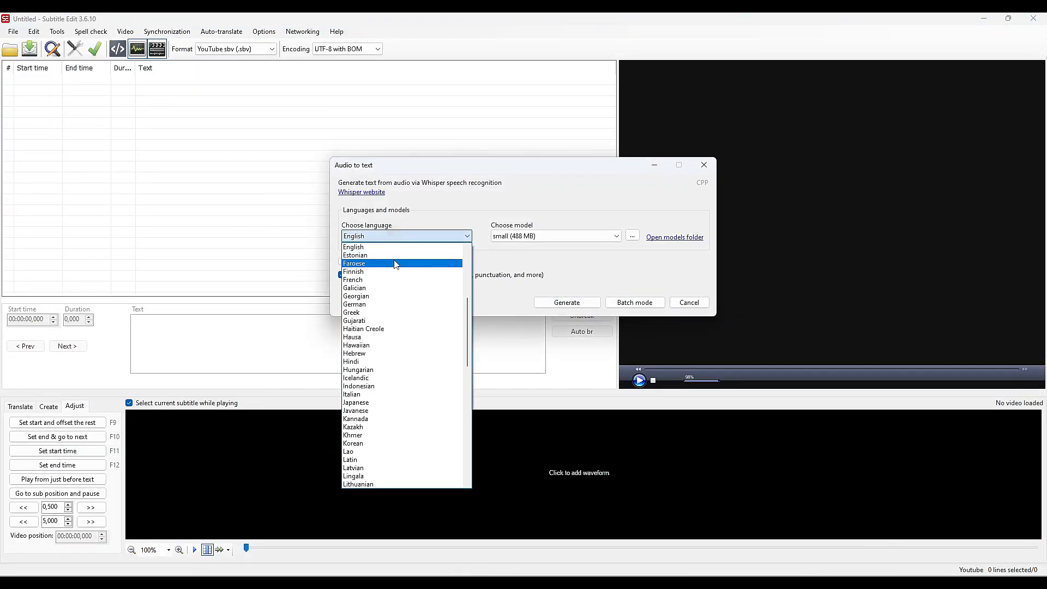
left_click(392, 279)
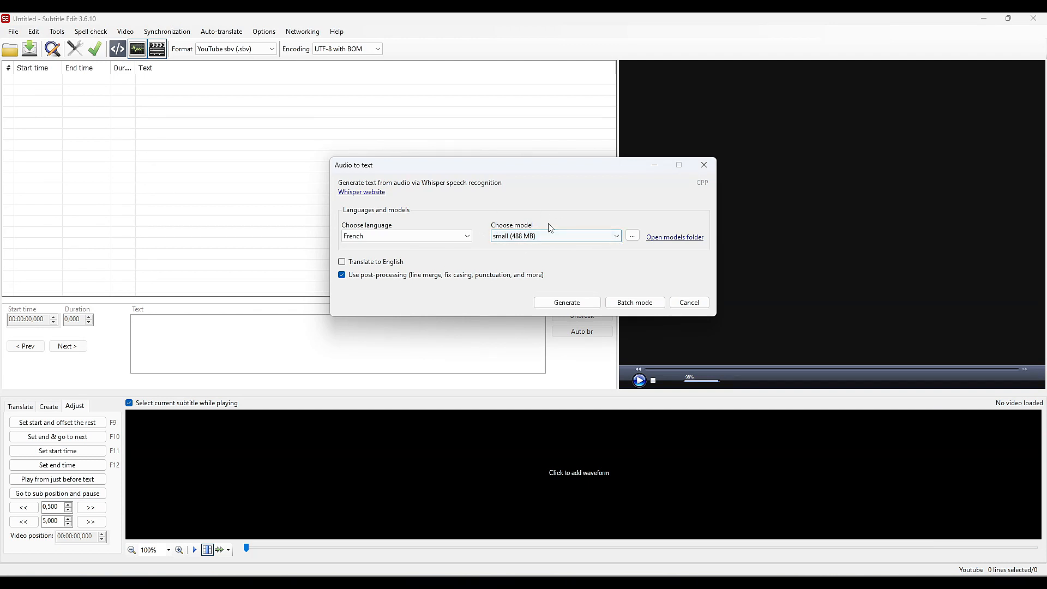
Check the downloadable Whisper models without adding one, and generate the French transcription with the small (488 MB) model
left_click(633, 236)
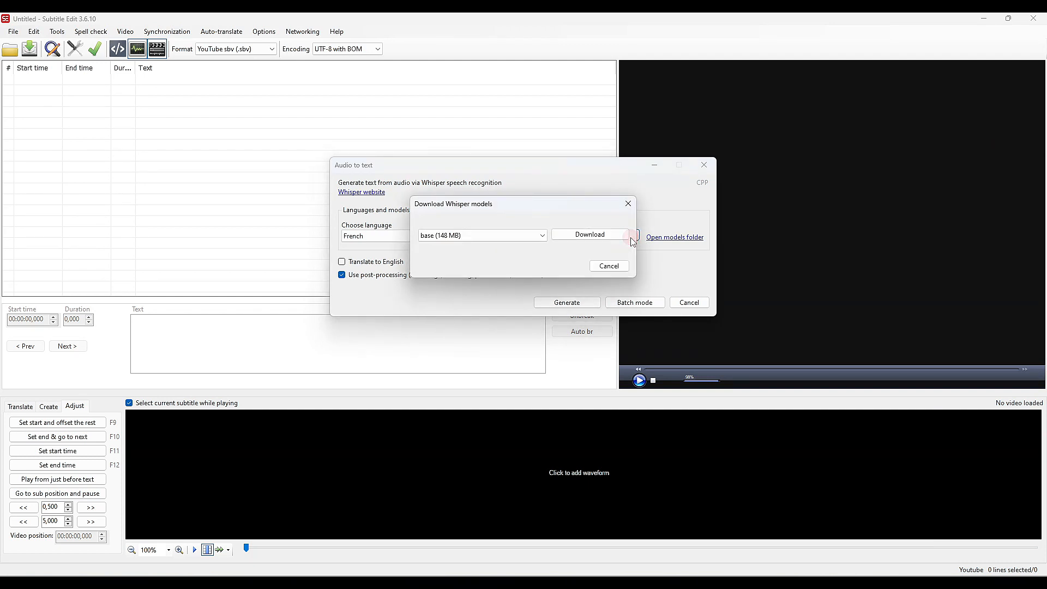
left_click(515, 234)
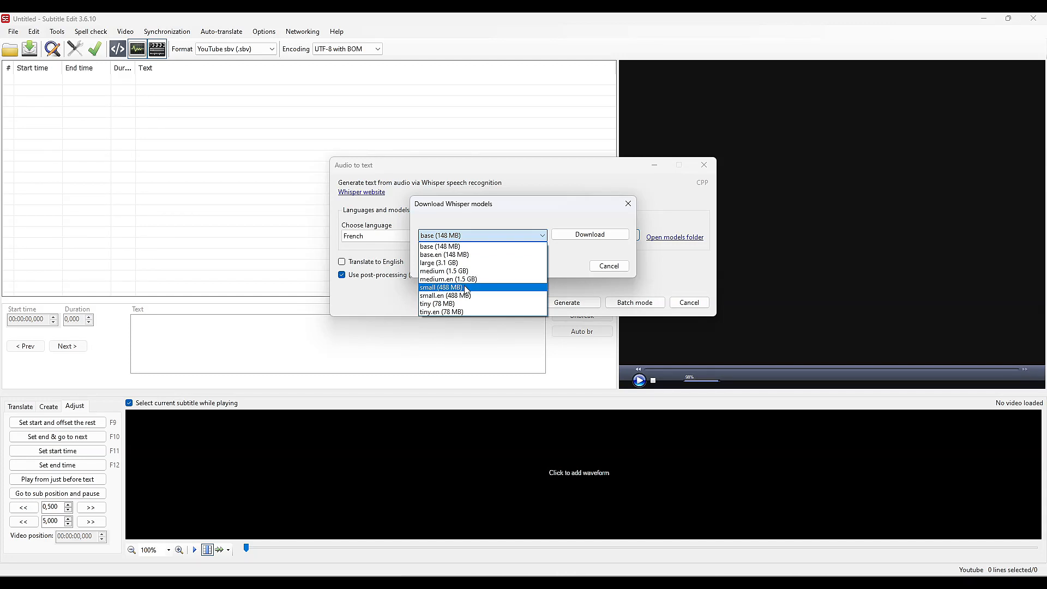
left_click(591, 235)
left_click(603, 235)
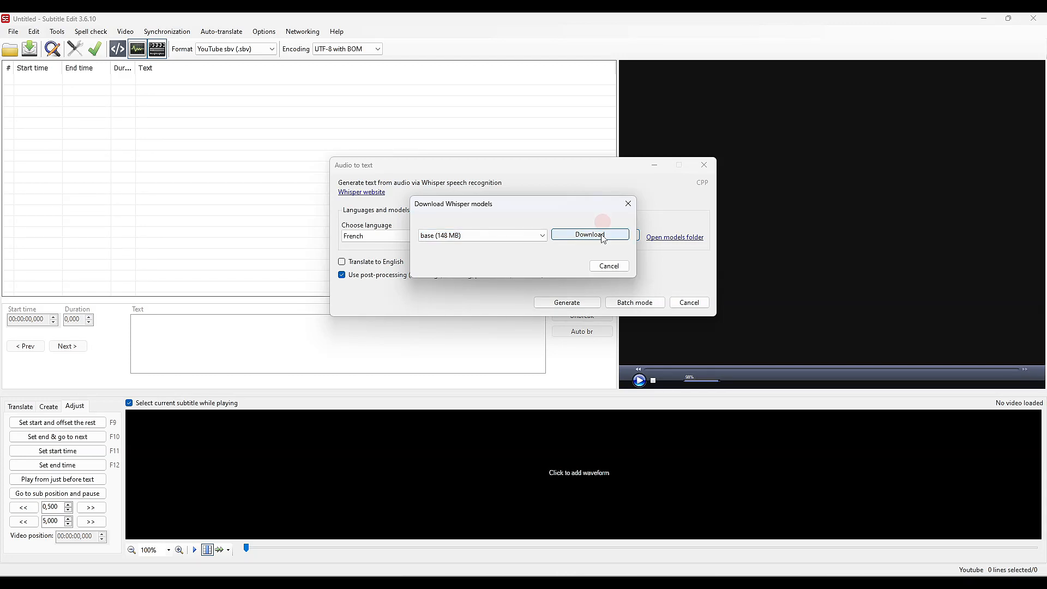
left_click(609, 266)
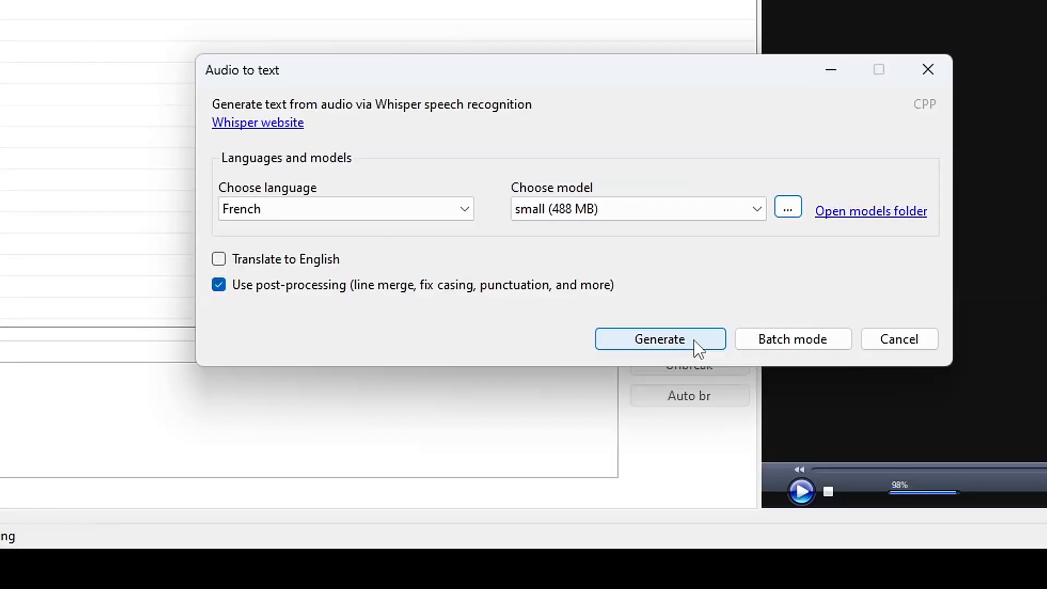
left_click(586, 302)
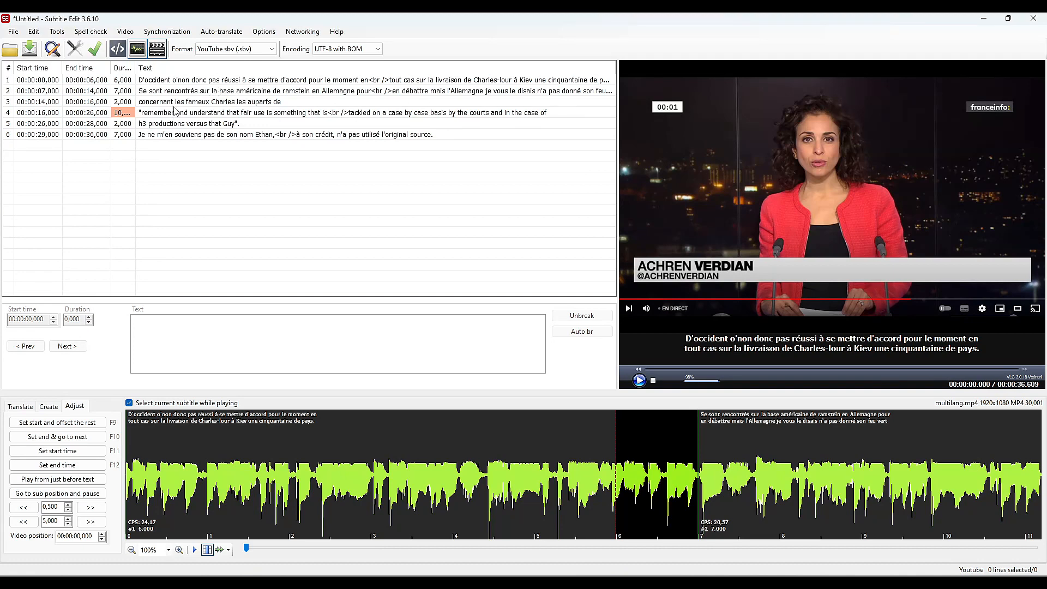
Review generated subtitles 1, 2, 4 and 6, and play the video from the last one to compare it with the speech
left_click(196, 80)
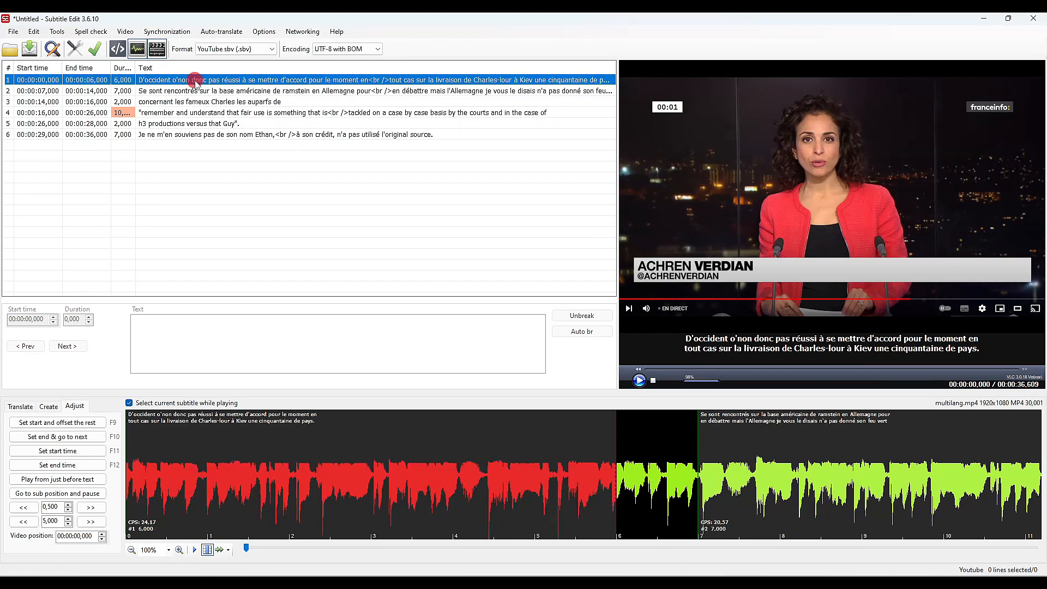
left_click(196, 93)
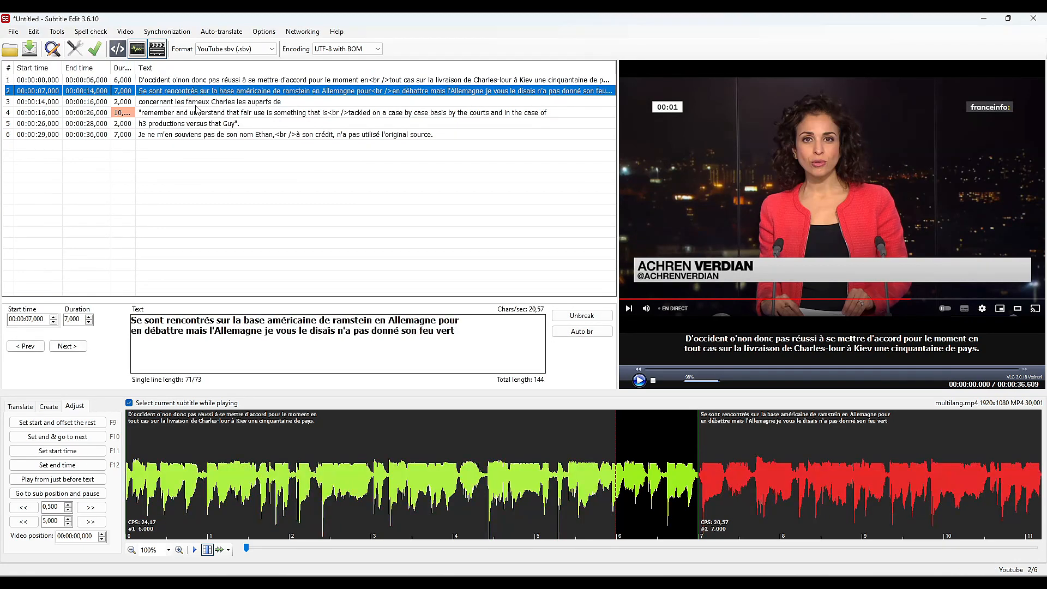
left_click(197, 114)
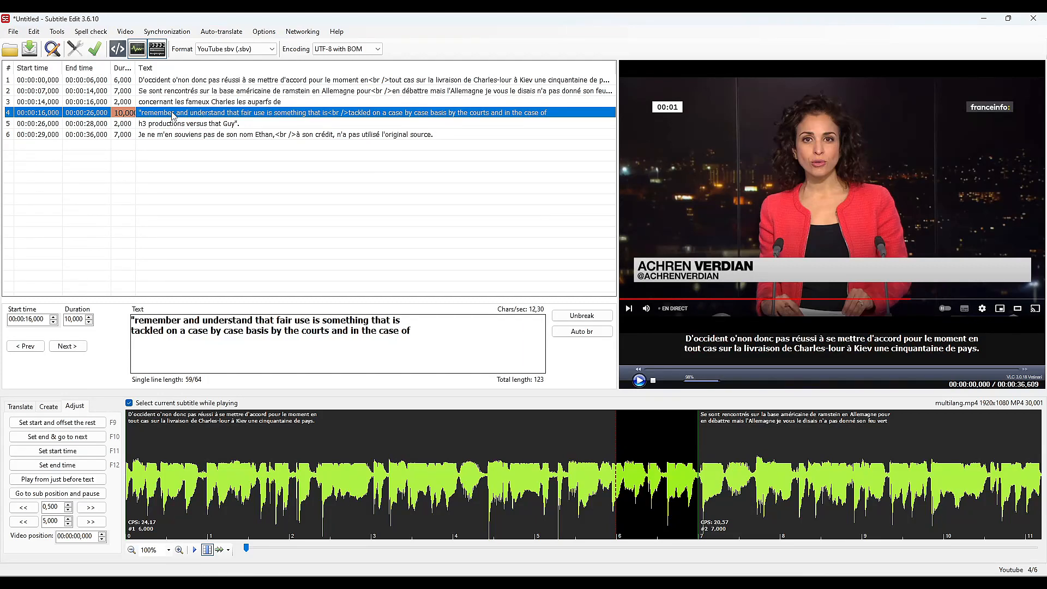
double_click(172, 114)
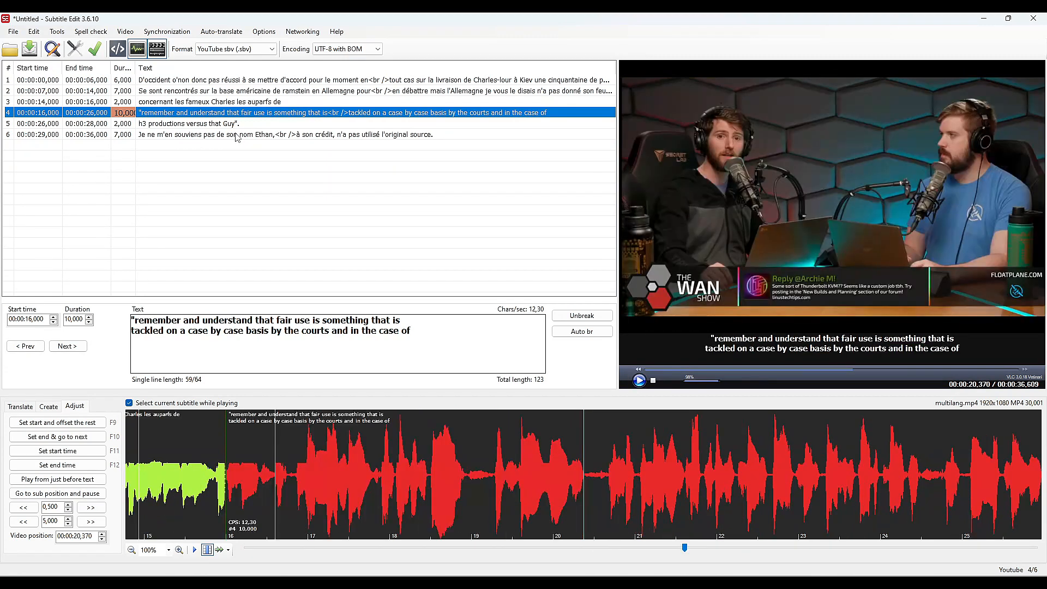
double_click(236, 135)
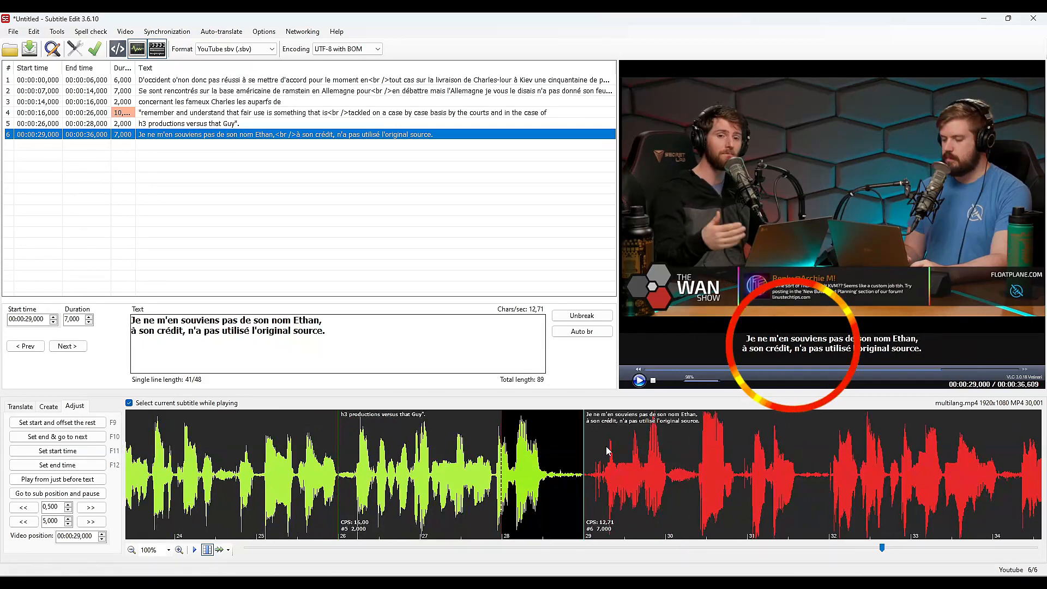
left_click(642, 382)
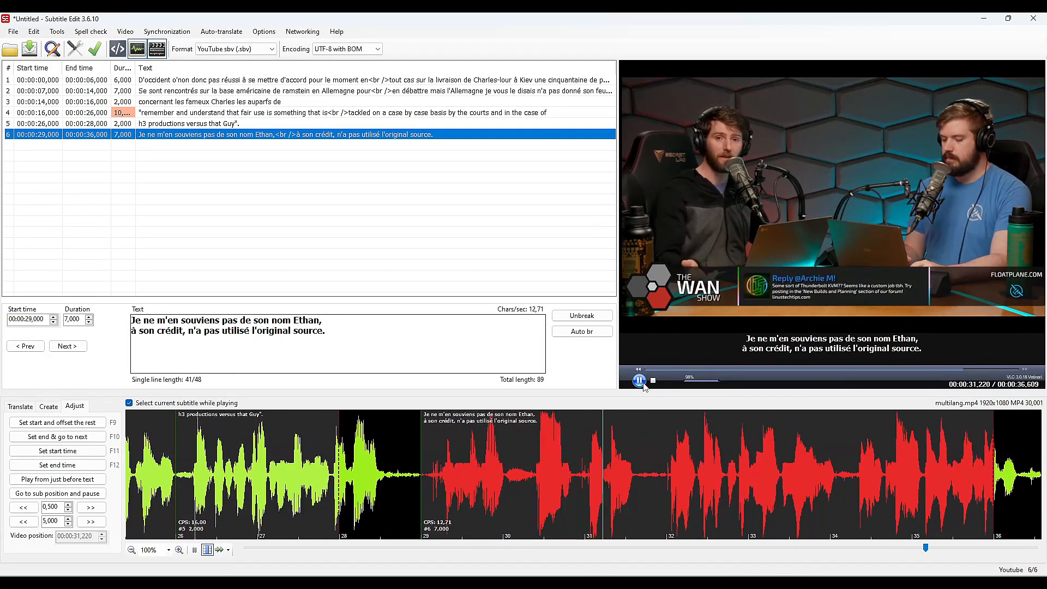
left_click(817, 356)
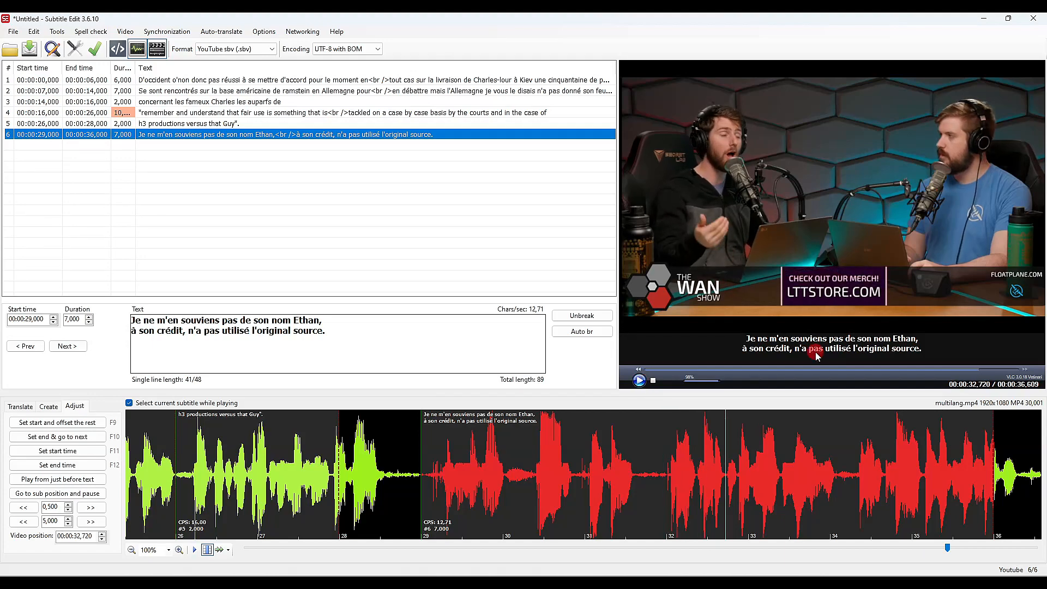
Delete subtitles 4 to 6, from "remember and understand" through the last line
left_click(209, 114)
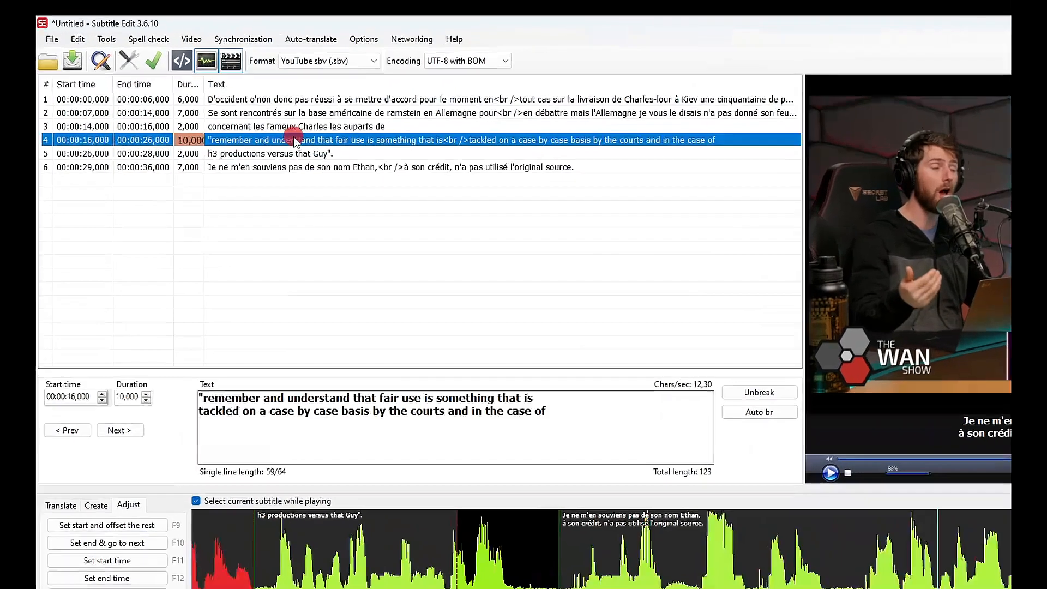
left_click(212, 138, "shift")
right_click(212, 138)
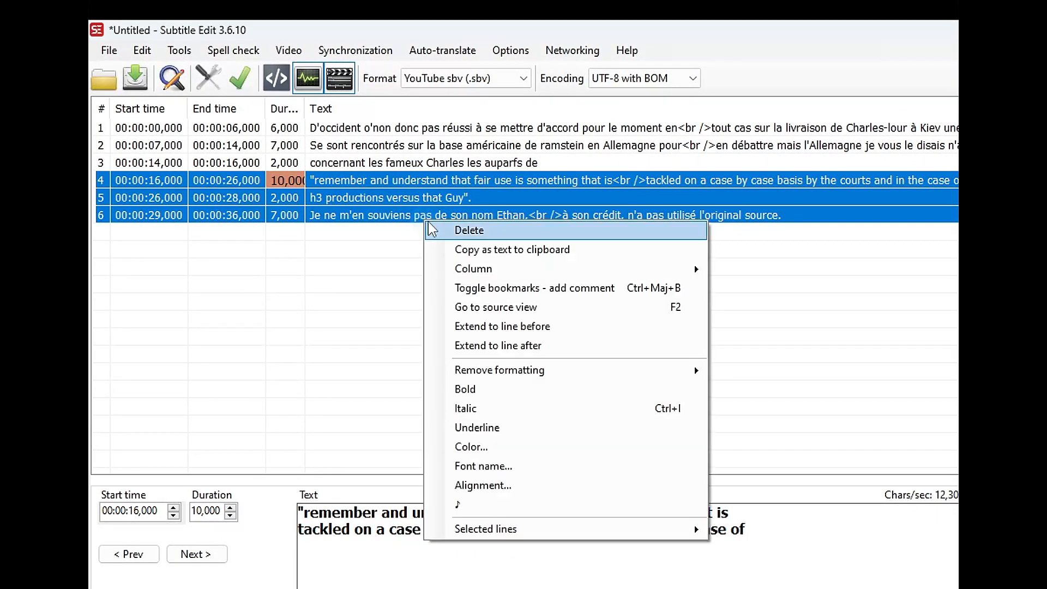
left_click(469, 230)
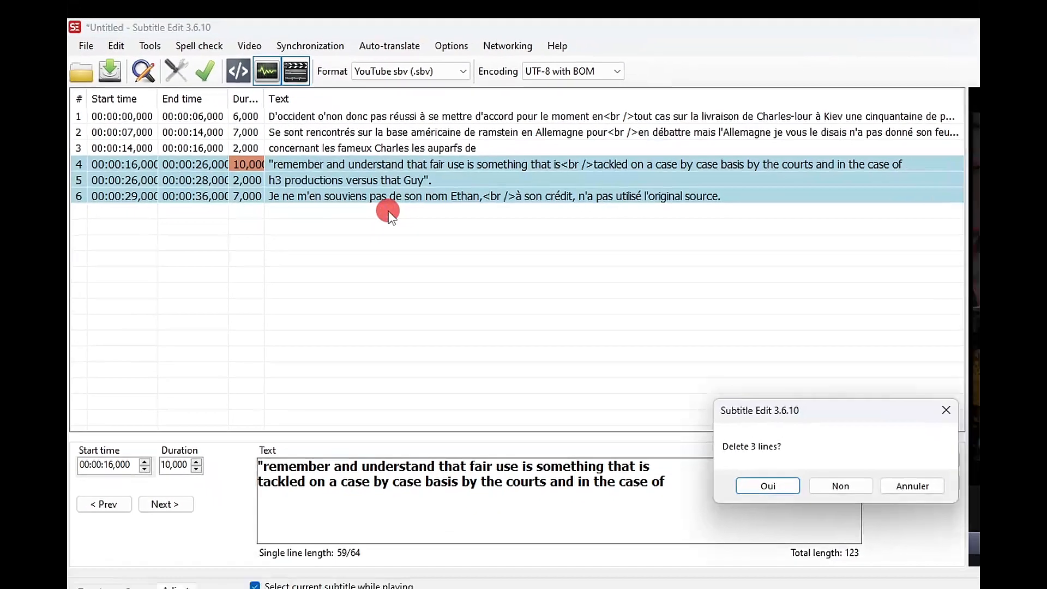
left_click(866, 535)
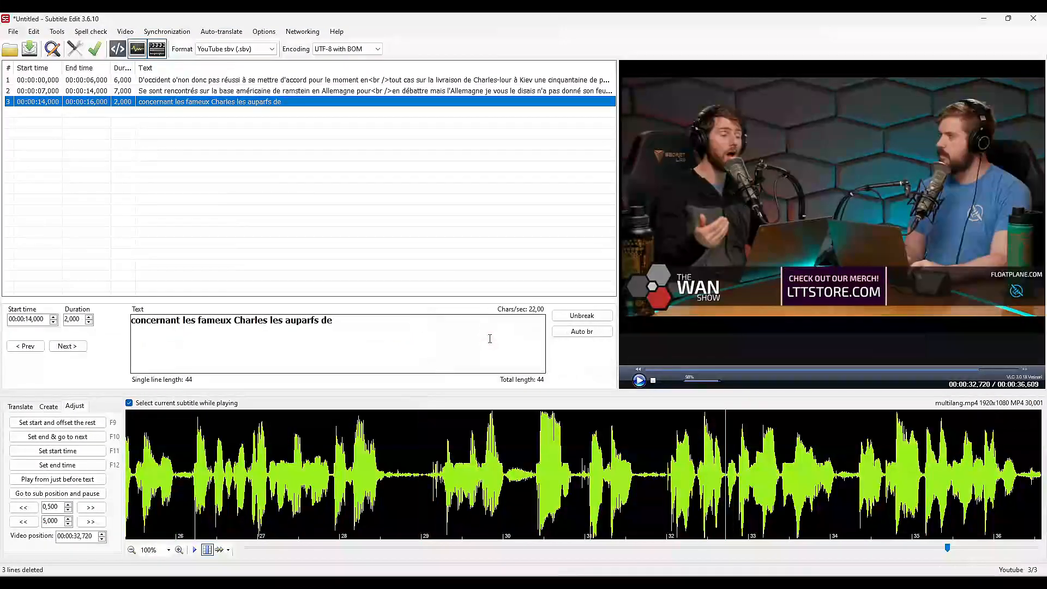
Correct the beginning of the first subtitle to "Les occidentaux n'ont donc pas réussi"
left_click(159, 80)
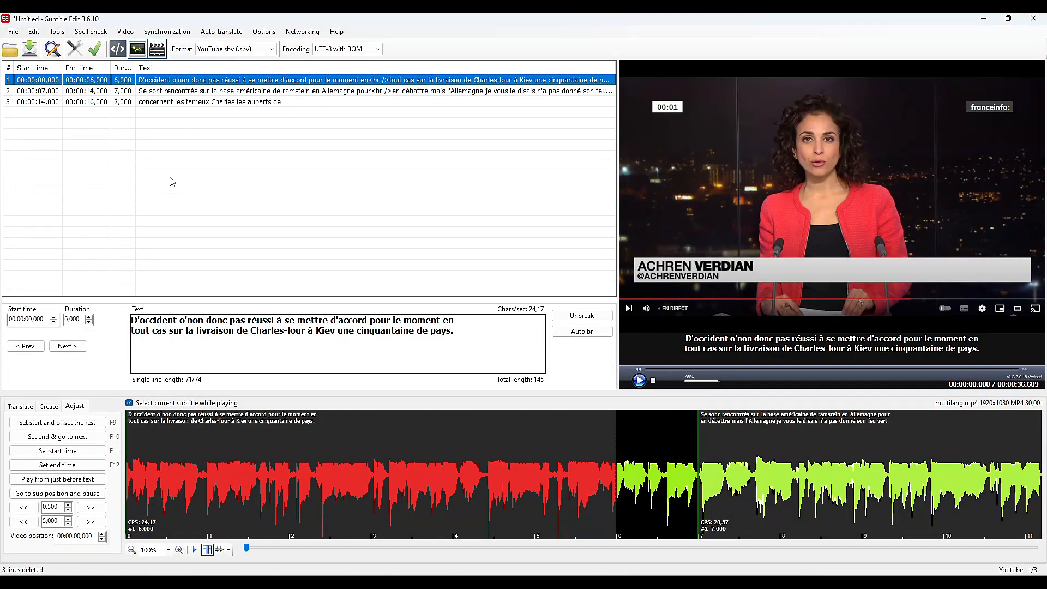
left_click_drag(138, 322, 130, 325)
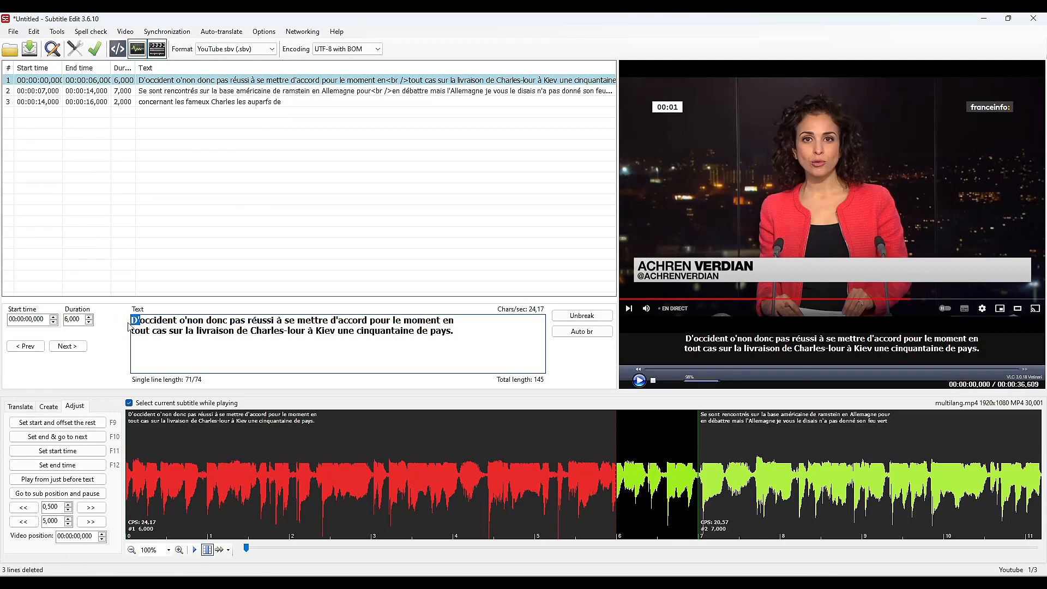
type("Les ")
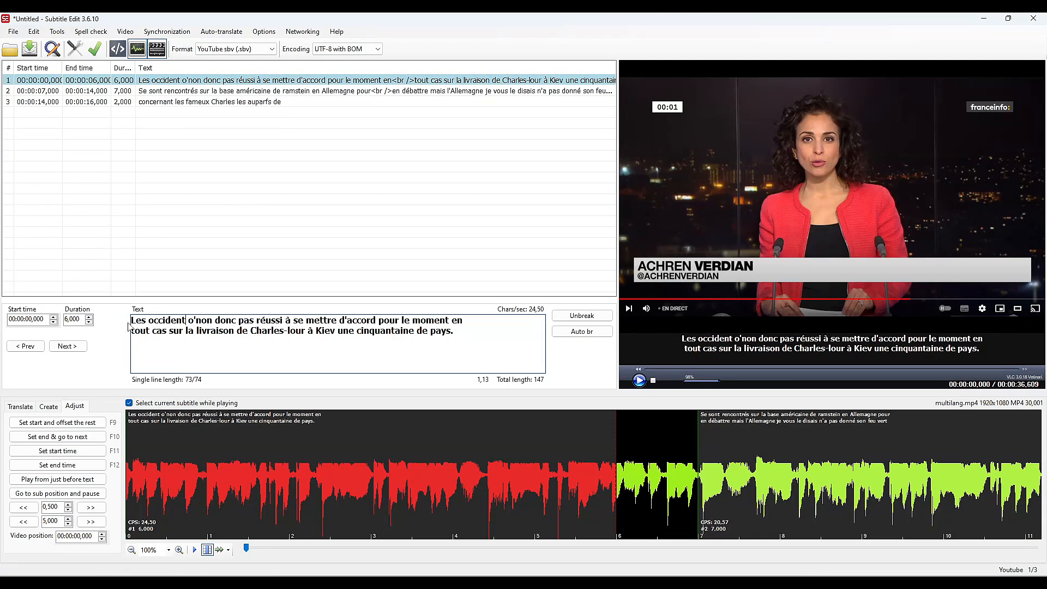
type("aux")
key("BackSpace")
key("BackSpace")
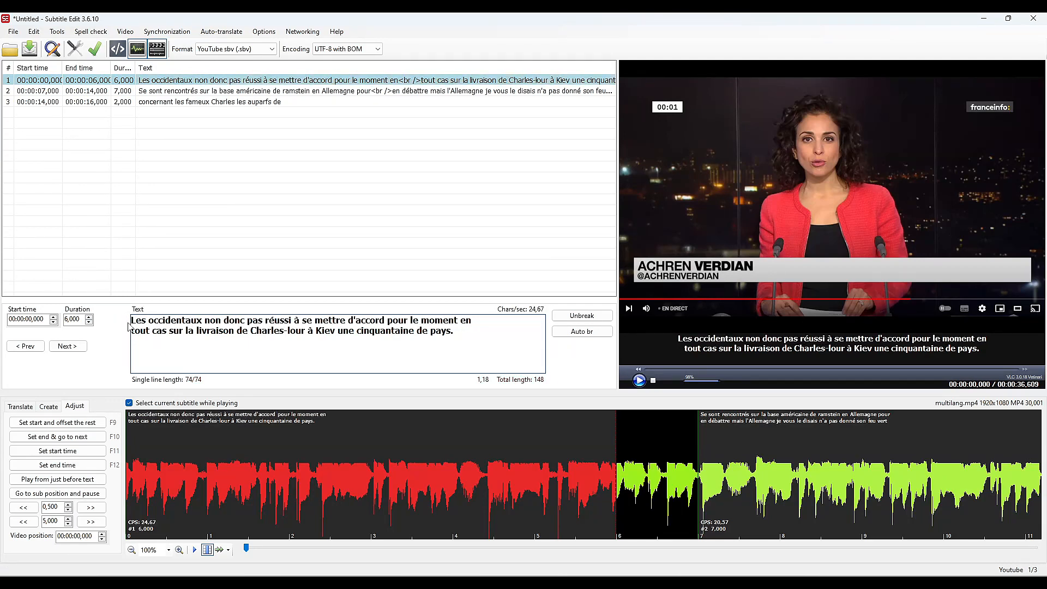
type("'ont")
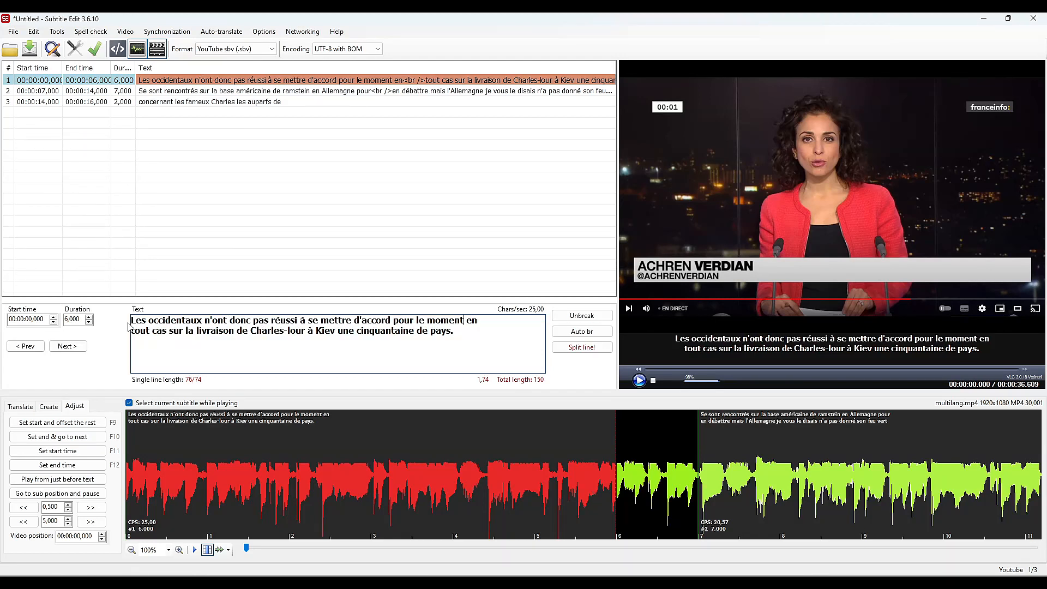
Place the video at 3.000 seconds and split the first subtitle there, right after "pour le moment"
key("space")
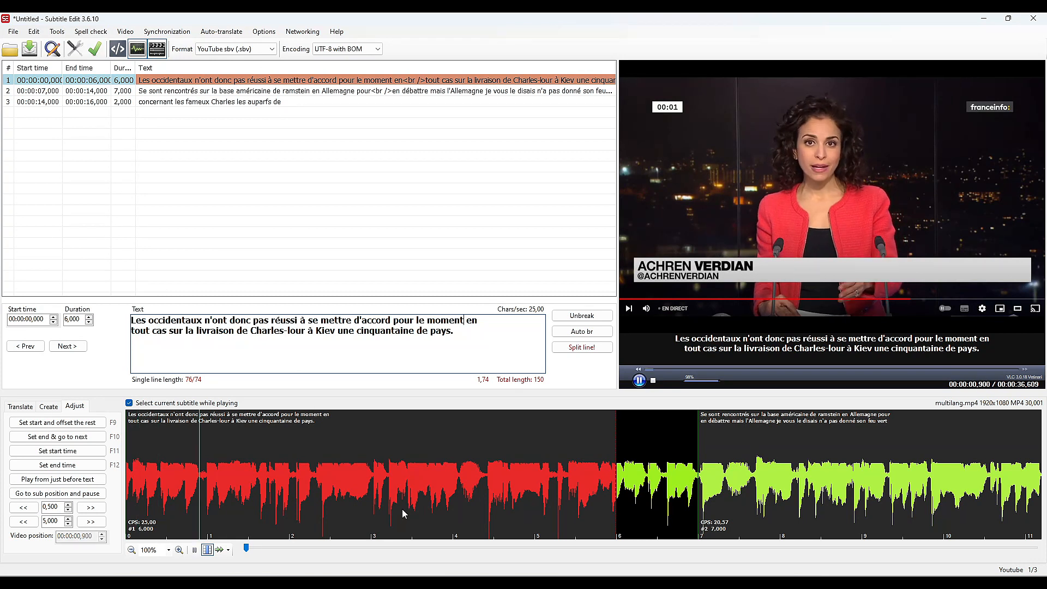
key("space")
left_click(371, 512)
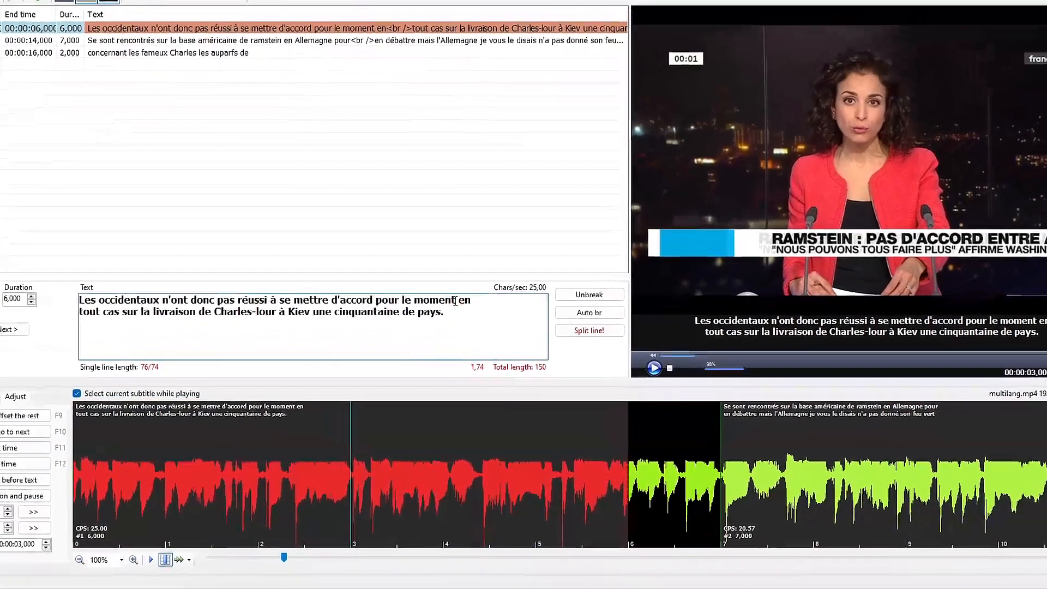
right_click(465, 319)
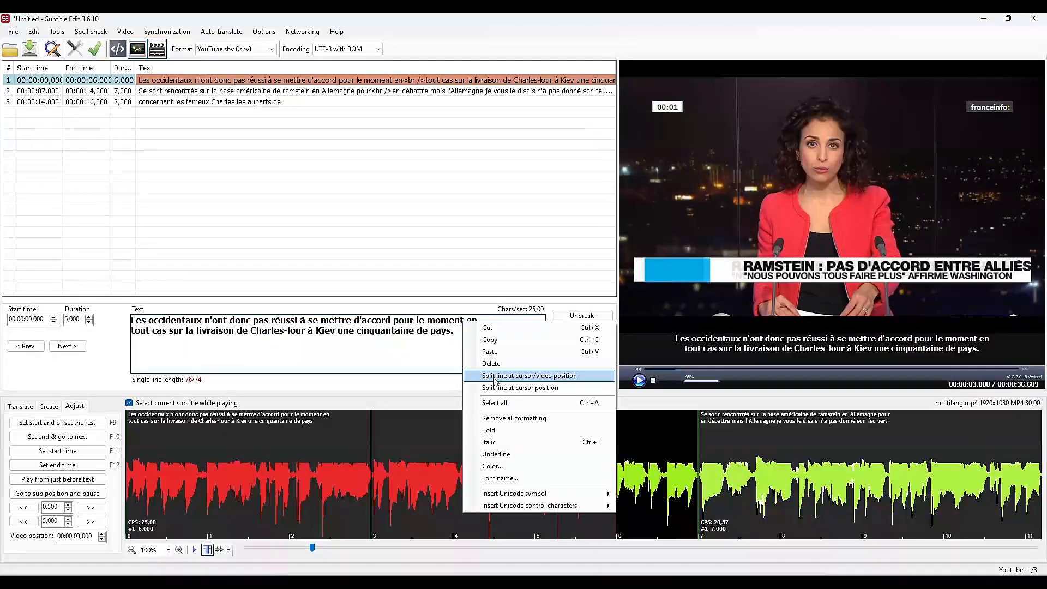
left_click(467, 293)
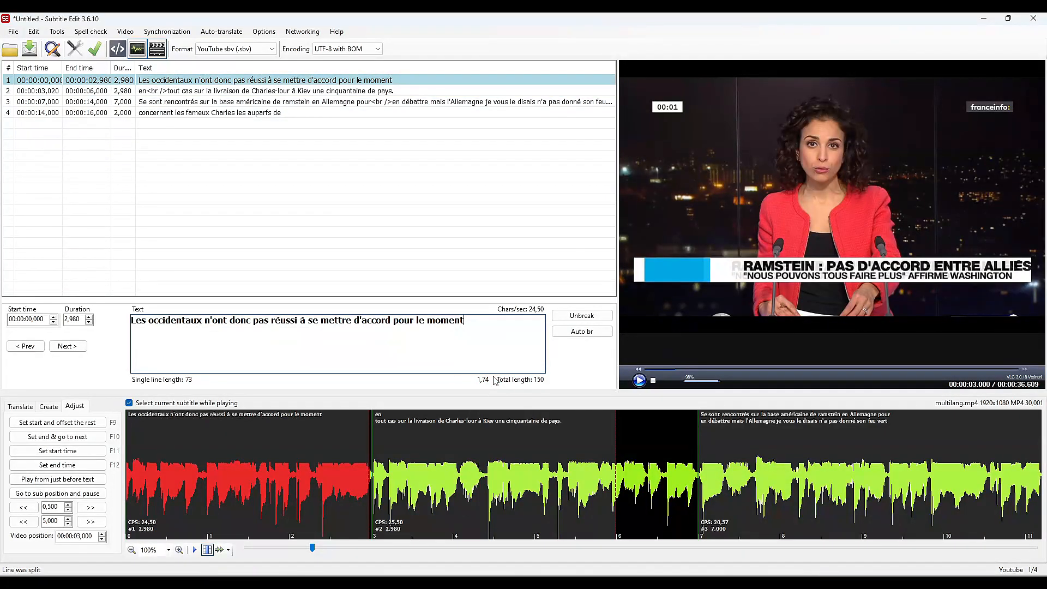
Play the video on to about 5.62 seconds and unbreak the second subtitle's text into a single line
key("space")
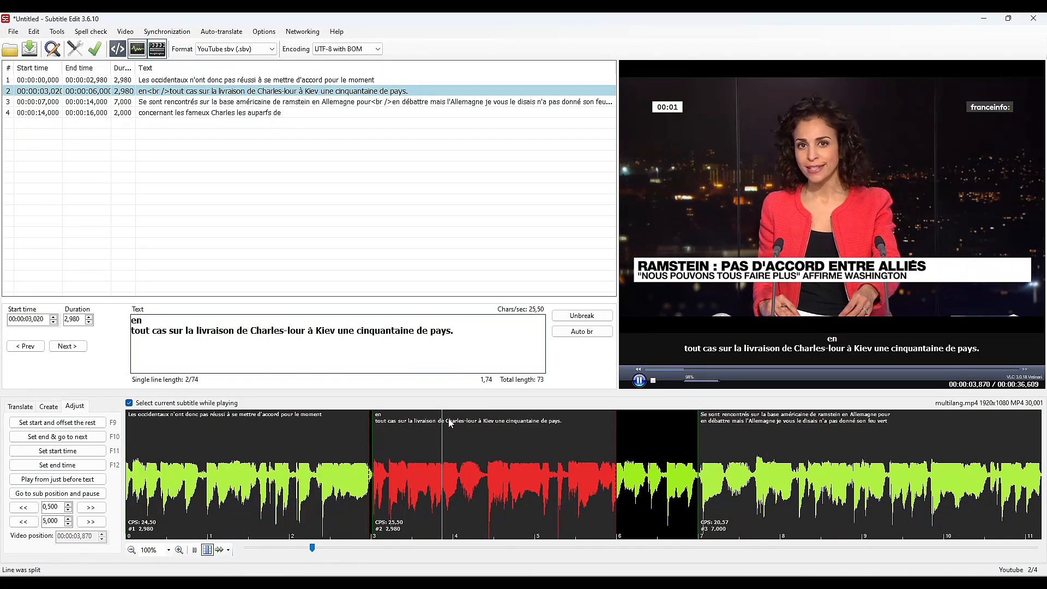
key("space")
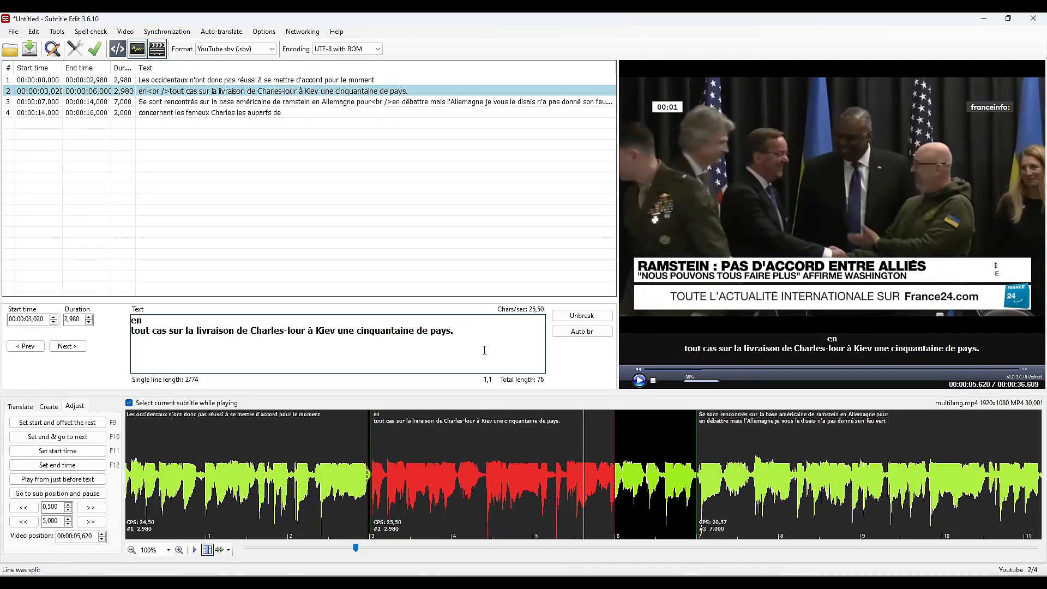
left_click(580, 317)
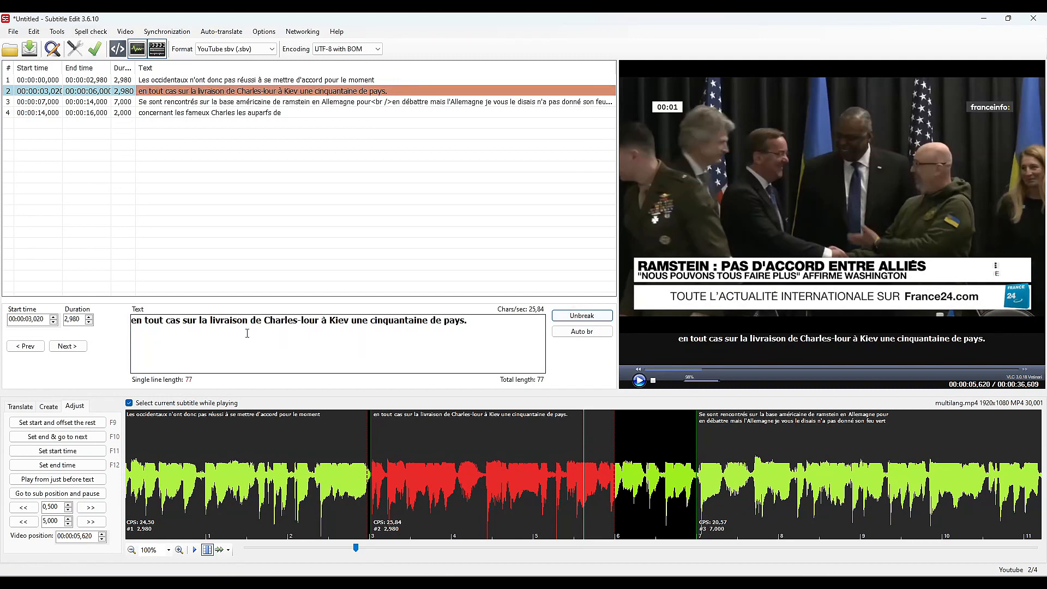
Correct "Charles-lour à Kiev" in the second subtitle to "chars lourds à Kiev.", ending the phrase with a period
left_click(271, 322)
key("BackSpace")
type("c")
key("Right")
key("Right")
key("Right")
key("Delete")
key("Delete")
key("Delete")
key("Delete")
type("s")
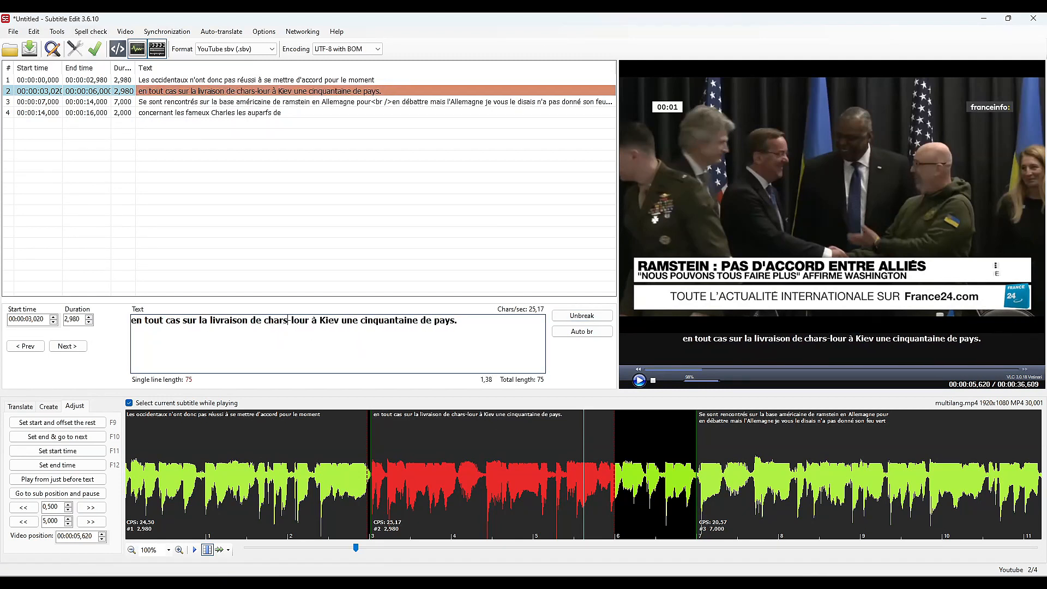
key("Right")
key("Right")
key("Right")
key("Right")
type("ds")
type(".")
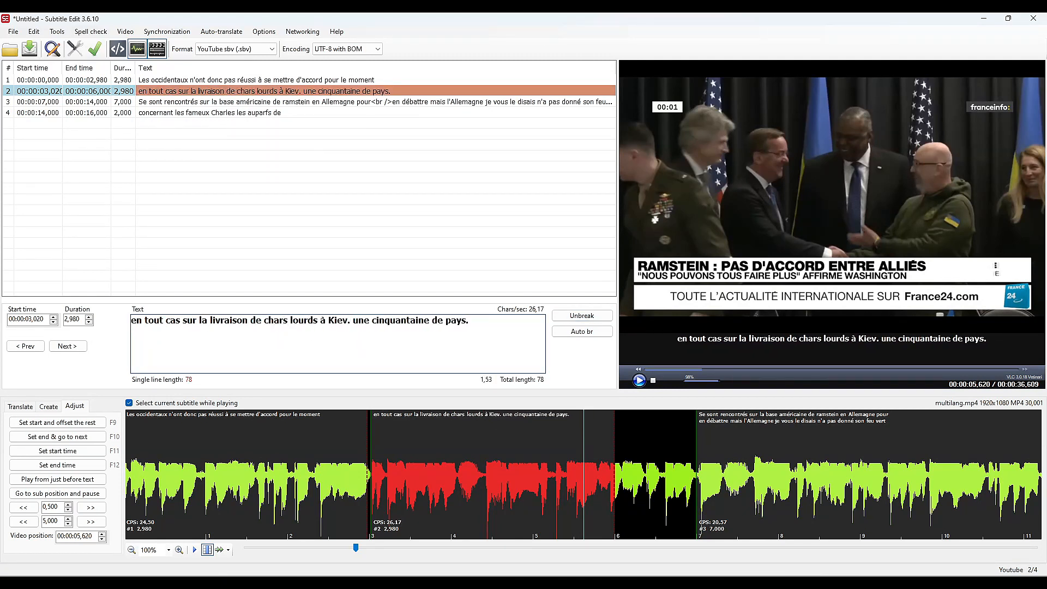
Split the second subtitle before "une cinquantaine de pays." at the current video position
right_click(351, 322)
left_click(396, 376)
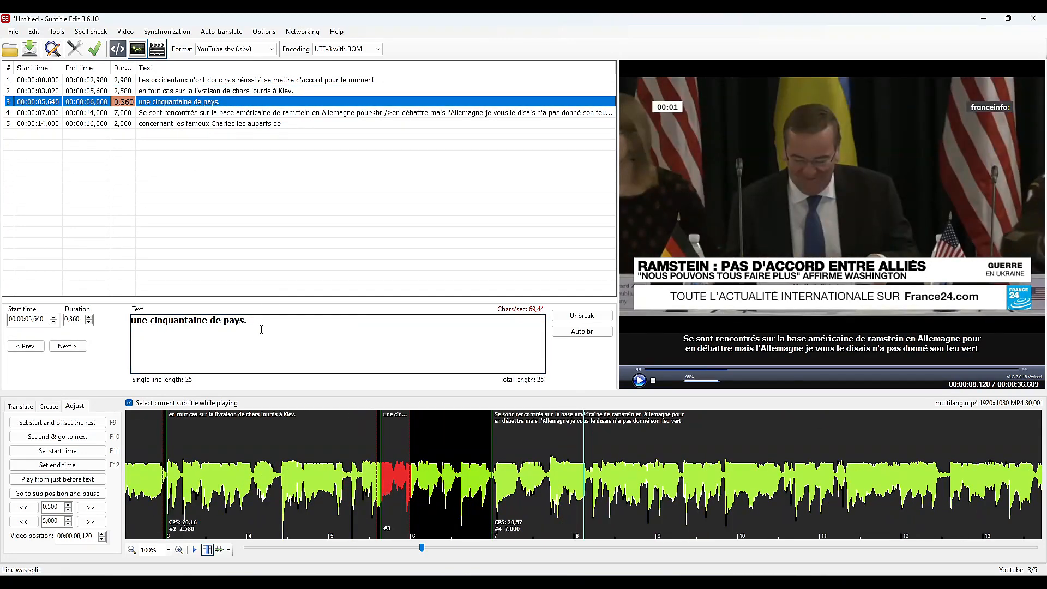
Merge the third subtitle, "une cinquantaine de pays.", with the fourth one about the Ramstein base
left_click_drag(261, 329, 131, 322)
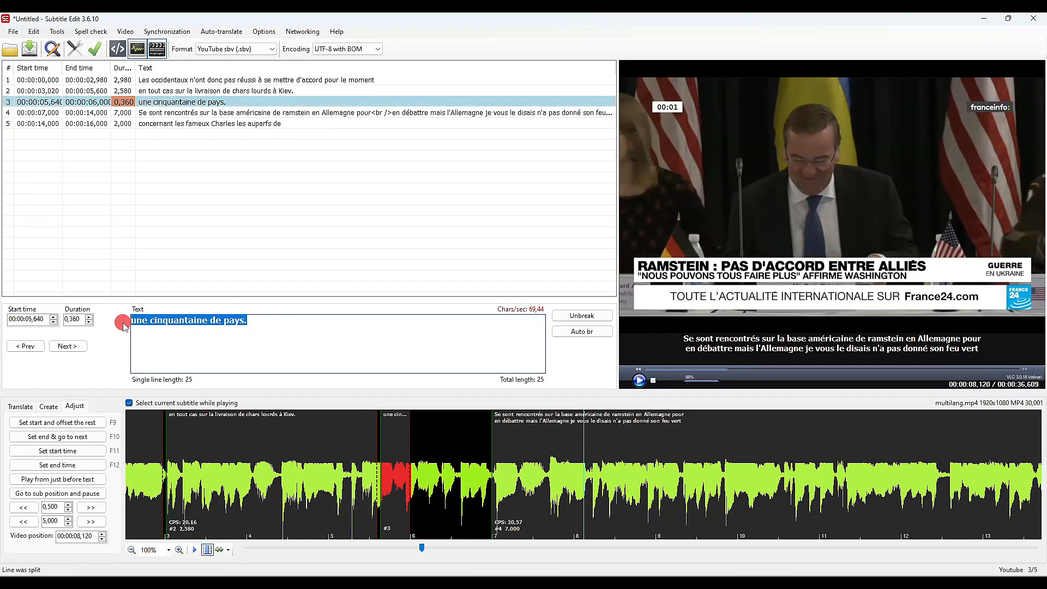
left_click(233, 103)
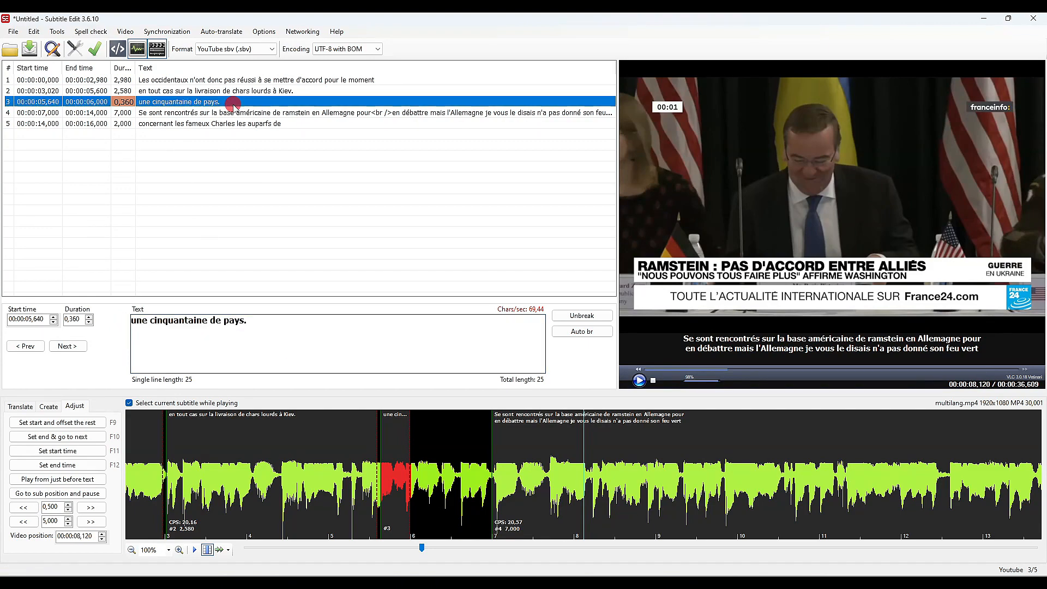
left_click(234, 113, "shift")
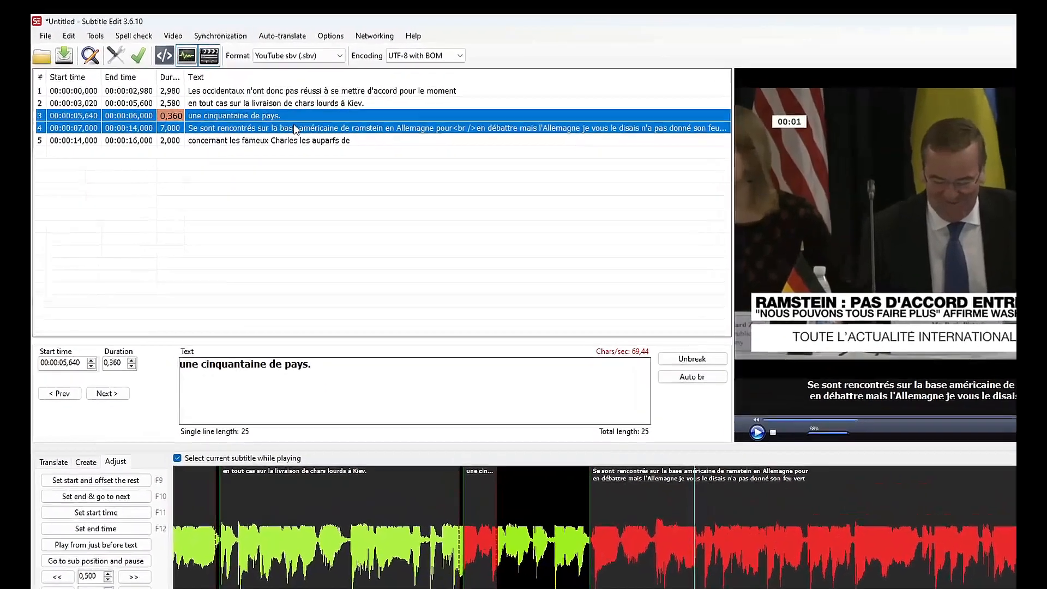
right_click(232, 112)
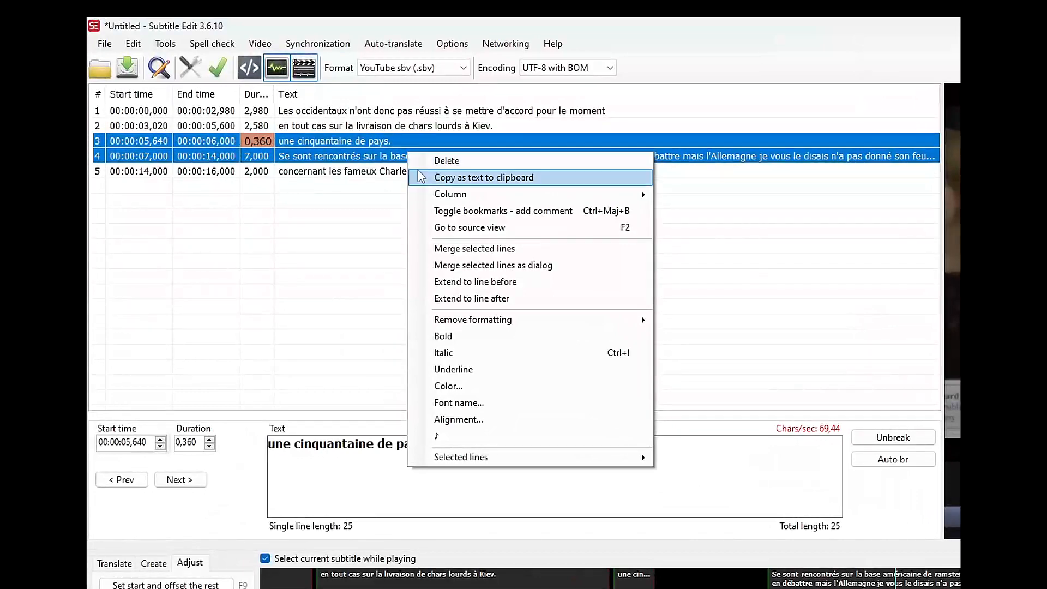
left_click(447, 250)
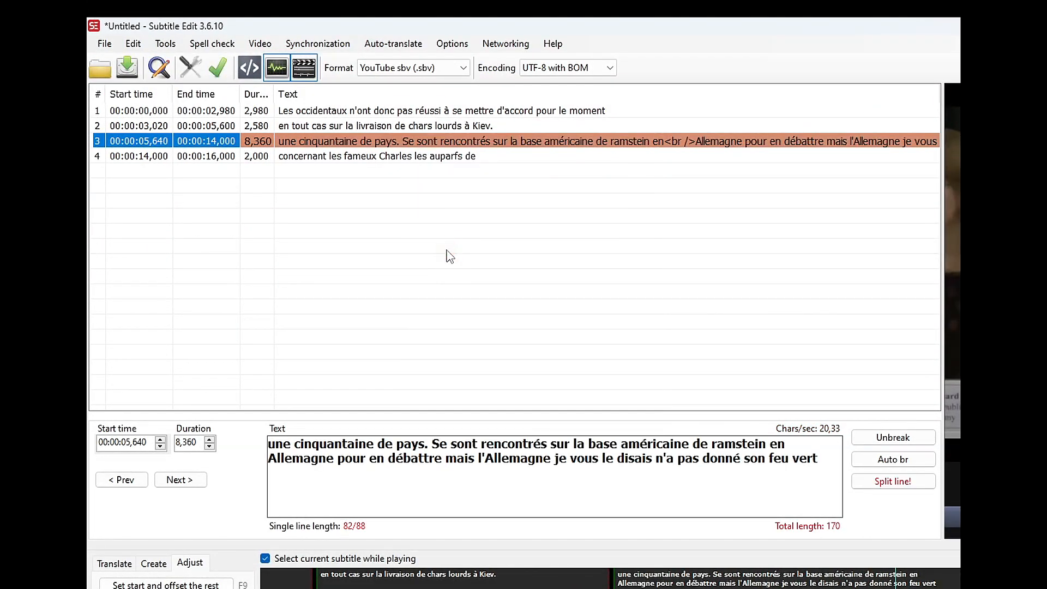
Correct the start of the merged subtitle to "Une cinquantaine de pays se sont rencontrés", removing the period after "pays"
left_click(434, 447)
key("Home")
key("Delete")
type("U")
key("Right")
key("Right")
key("Right")
key("Right")
key("Right")
key("Right")
key("Right")
key("Right")
key("Right")
key("Right")
key("Right")
key("Right")
key("Right")
key("Right")
key("Right")
key("Right")
key("Right")
key("Right")
key("Right")
key("Right")
key("Delete")
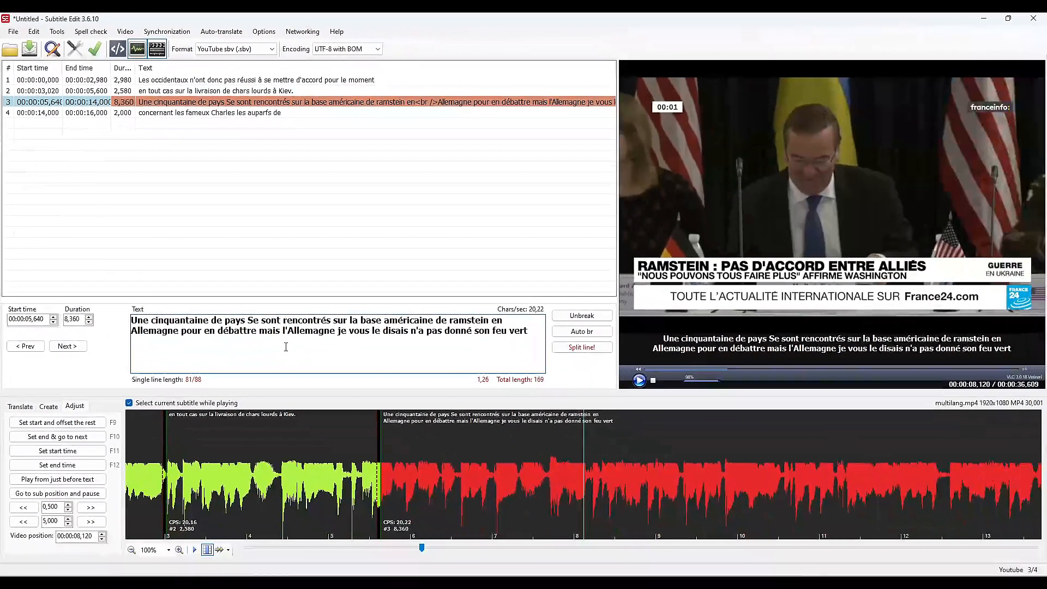
key("Right")
key("Delete")
type("s")
Capitalize "Ramstein" in the third subtitle
key("ctrl+Right")
key("ctrl+Right")
key("ctrl+Right")
key("ctrl+Right")
key("ctrl+Right")
key("ctrl+Right")
key("ctrl+Right")
key("ctrl+Right")
key("Delete")
type("R")
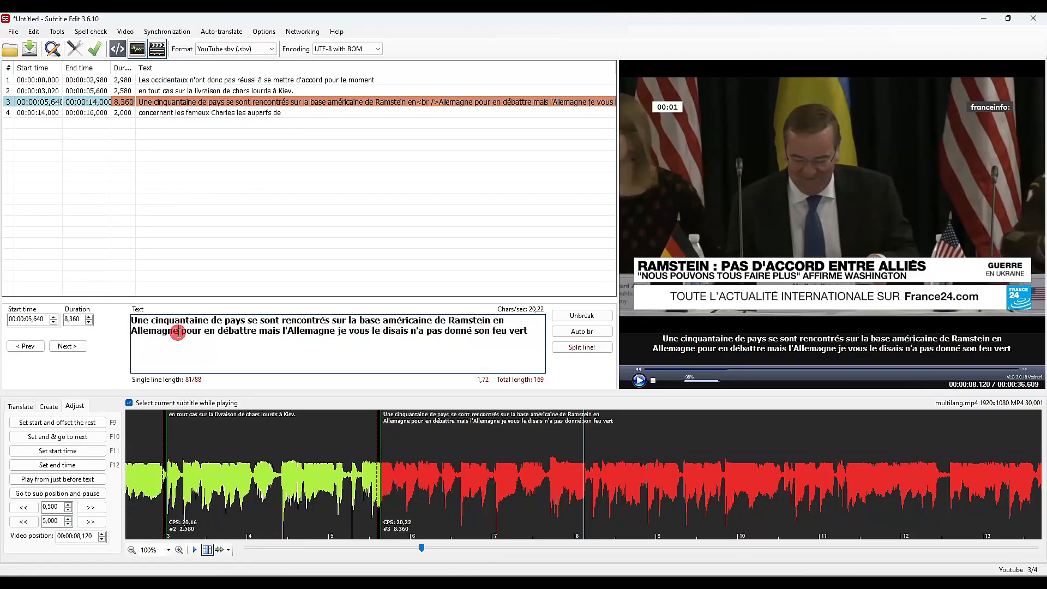
Place the video at about 10.54 seconds and split the third subtitle there, right after "Allemagne"
key("ctrl+space")
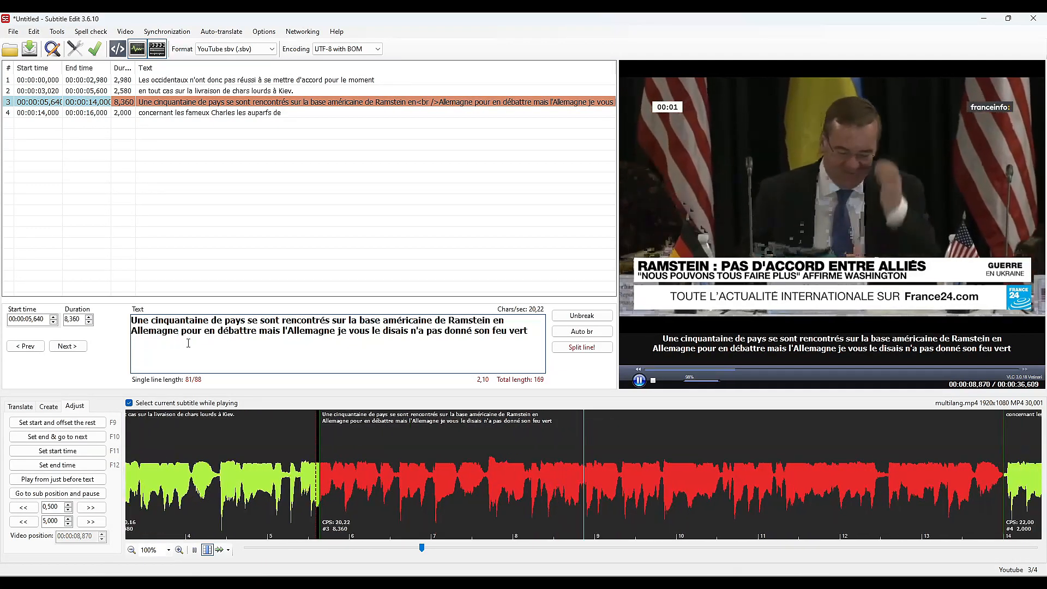
key("ctrl+space")
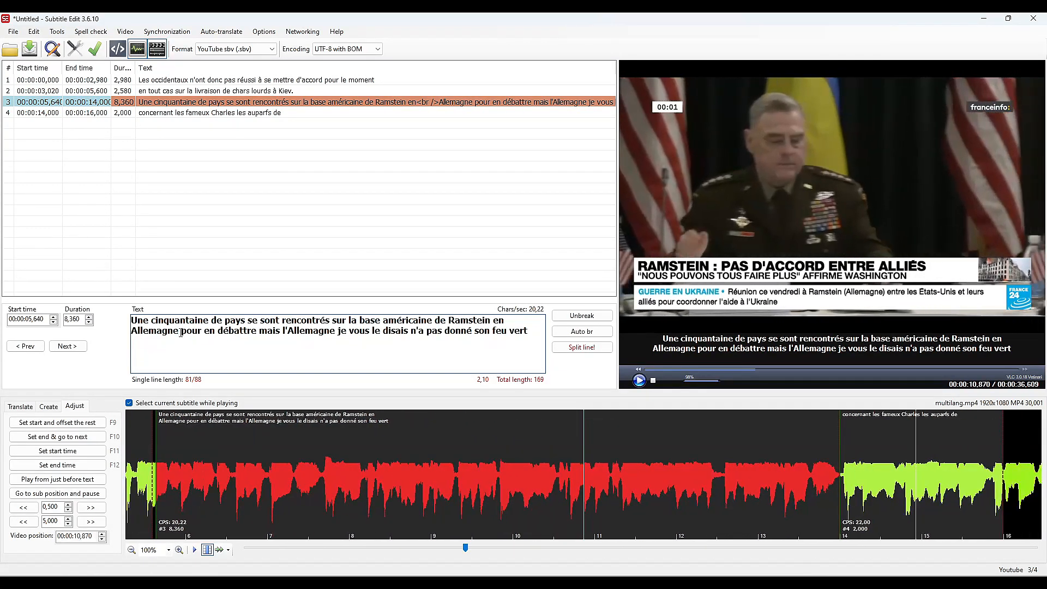
left_click(558, 504)
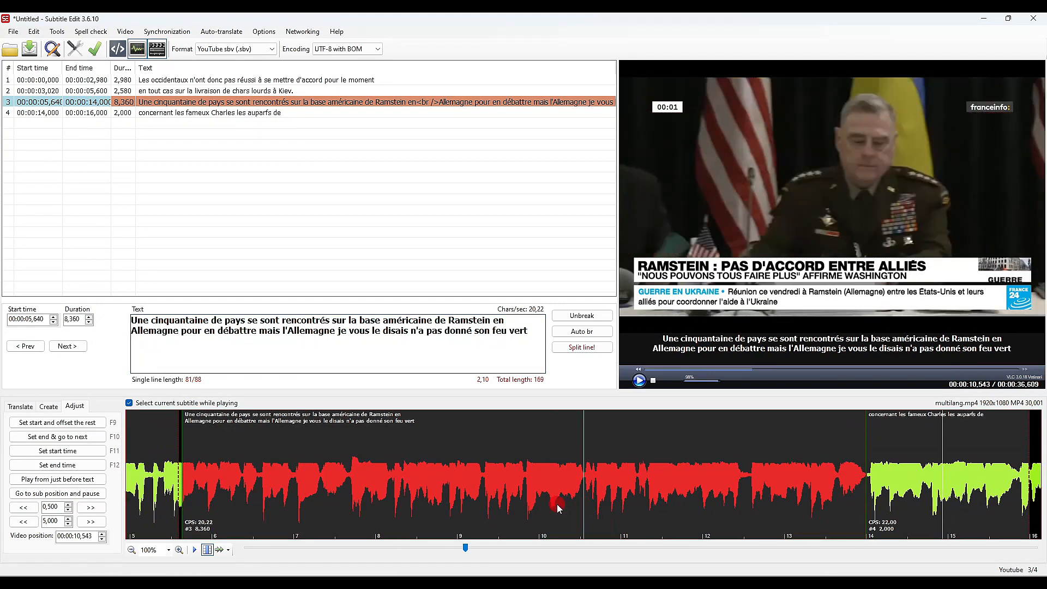
right_click(180, 331)
left_click(209, 385)
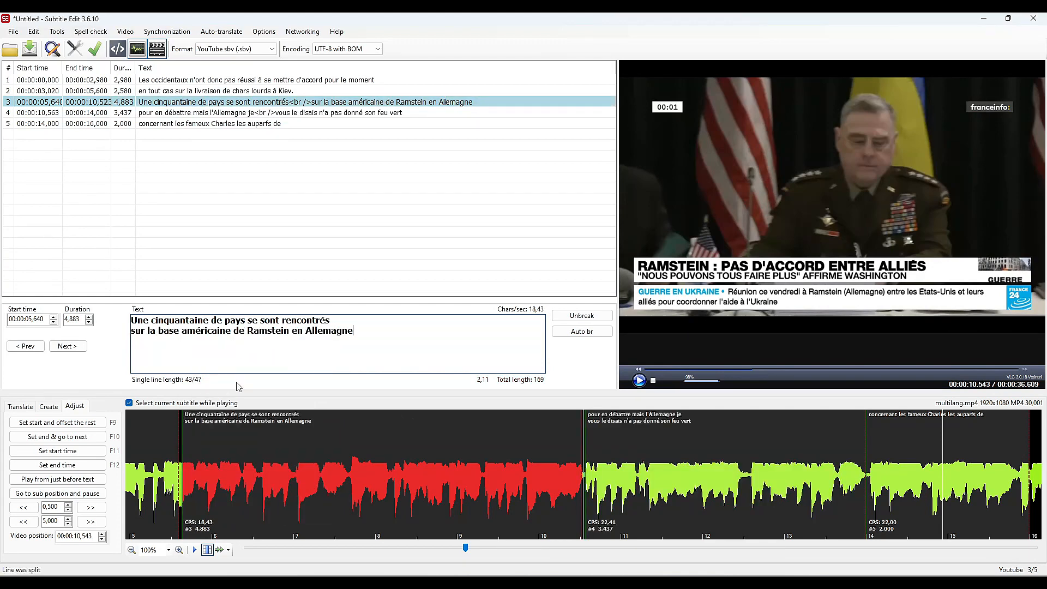
Play the video on to about 13.37 seconds and join the fourth subtitle's text into a single line
key("ctrl+p")
key("ctrl+p")
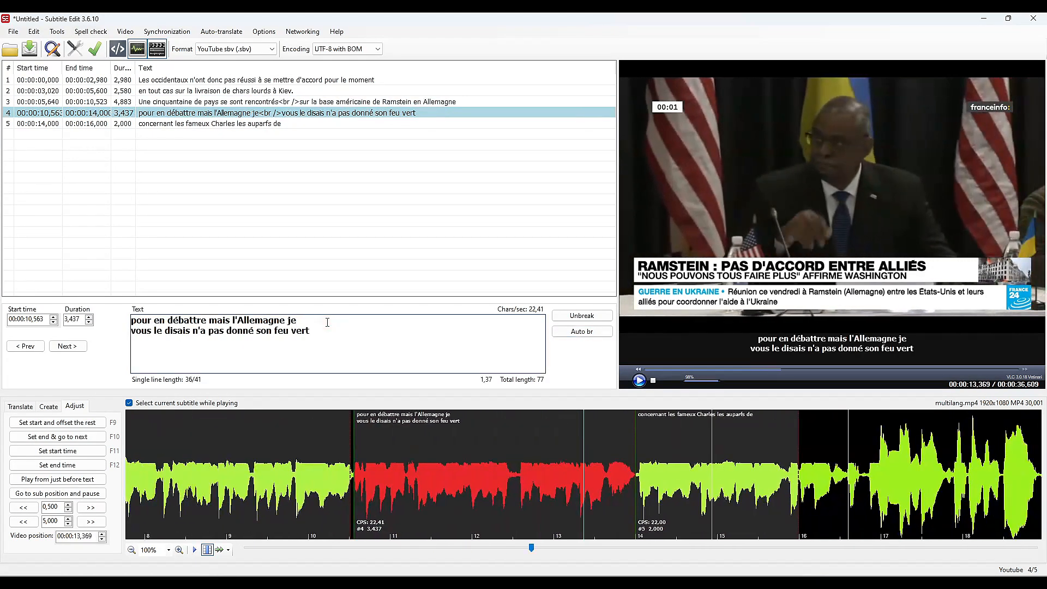
key("Delete")
Adjust the fourth subtitle to end at 13.440 seconds and shift the fifth to start at 13.976 seconds
left_click_drag(634, 482, 589, 483)
left_click_drag(675, 491, 627, 502)
left_click_drag(495, 481, 486, 482)
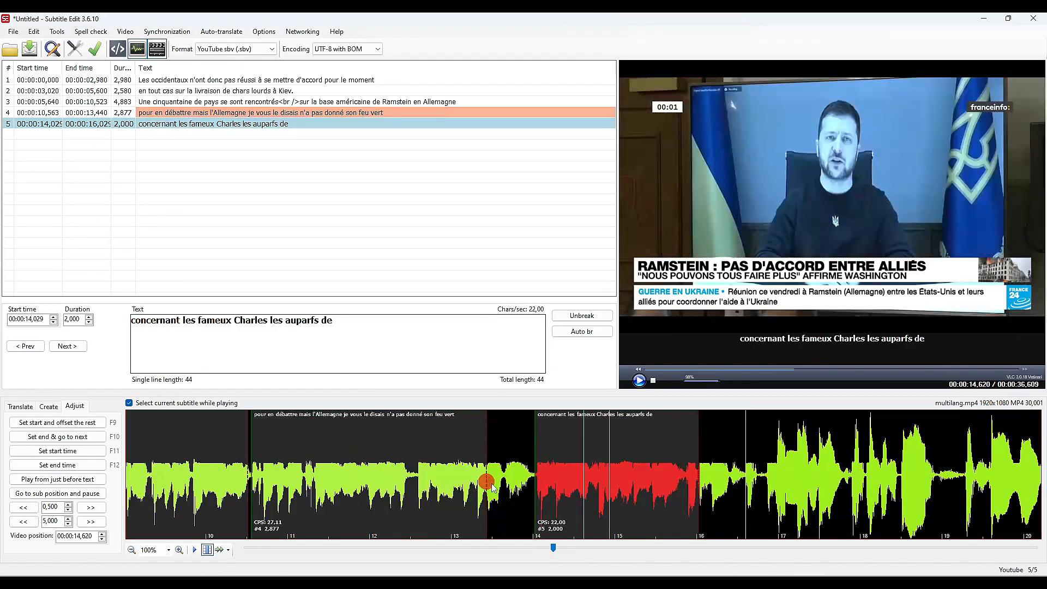
left_click_drag(551, 486, 546, 486)
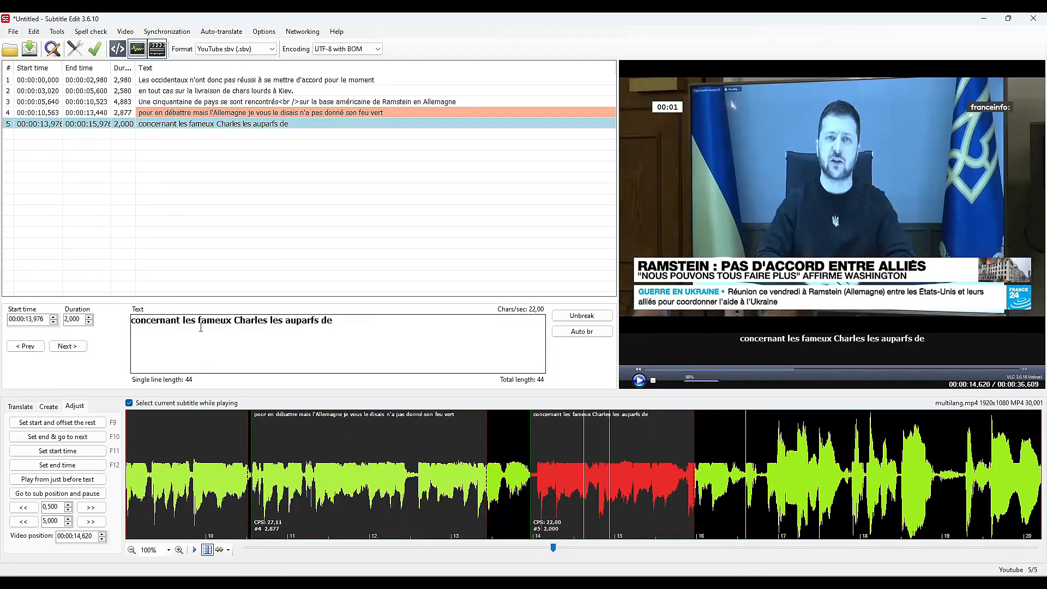
Correct the fifth subtitle to "concernant les fameux chars Léopard II." and extend its end to 16.409 seconds
type("c")
key("Right")
key("Right")
key("Right")
key("Delete")
key("Delete")
key("Right")
type("Léopard II.")
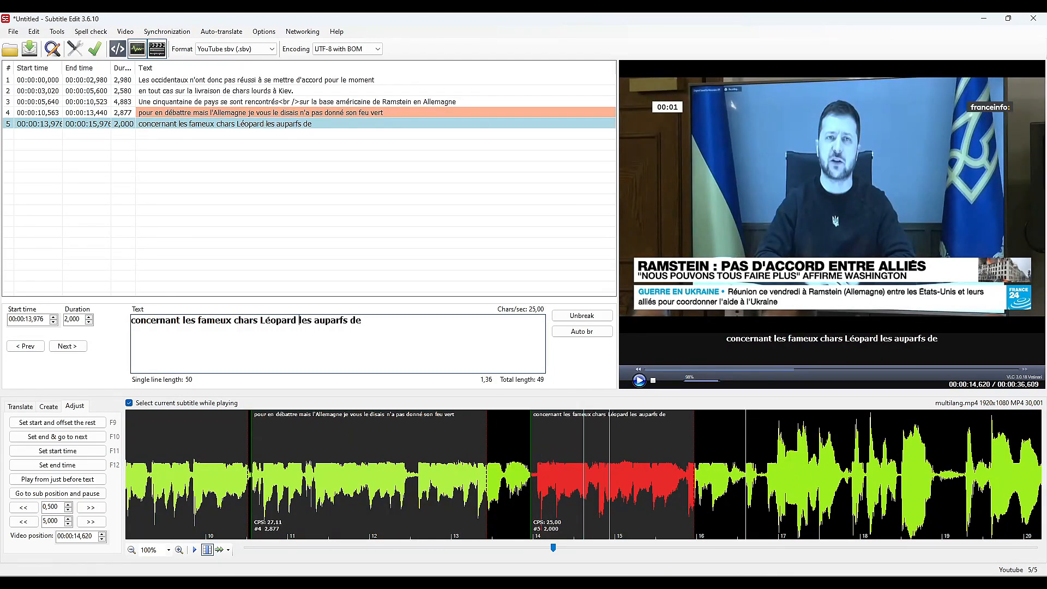
key("shift+End")
key("Delete")
left_click(729, 486)
left_click_drag(548, 487, 586, 489)
List the subtitle errors and jump to the fourth subtitle from its entry in the list
left_click(219, 113)
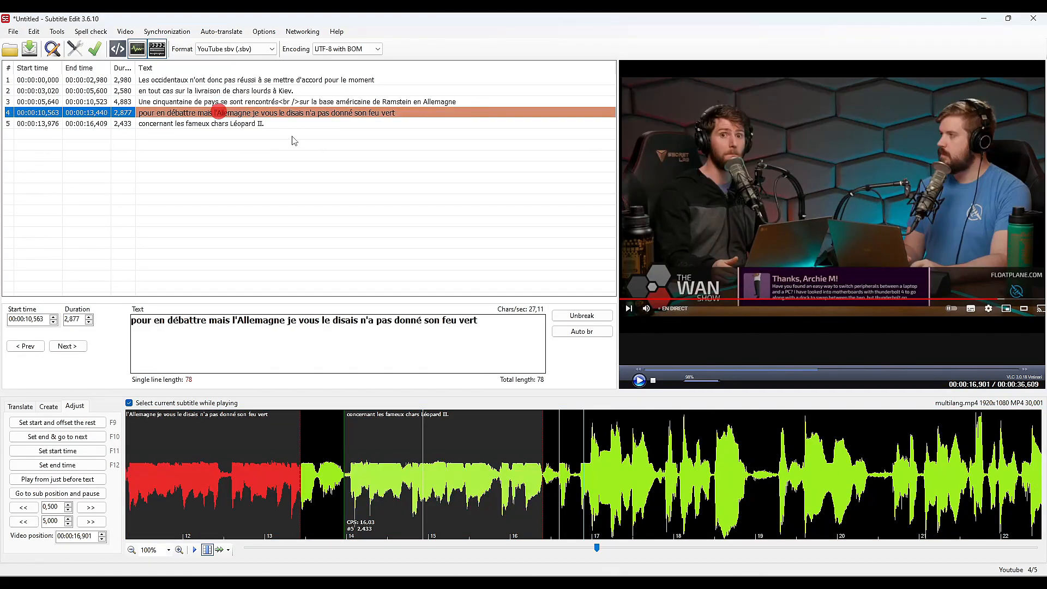
left_click(57, 31)
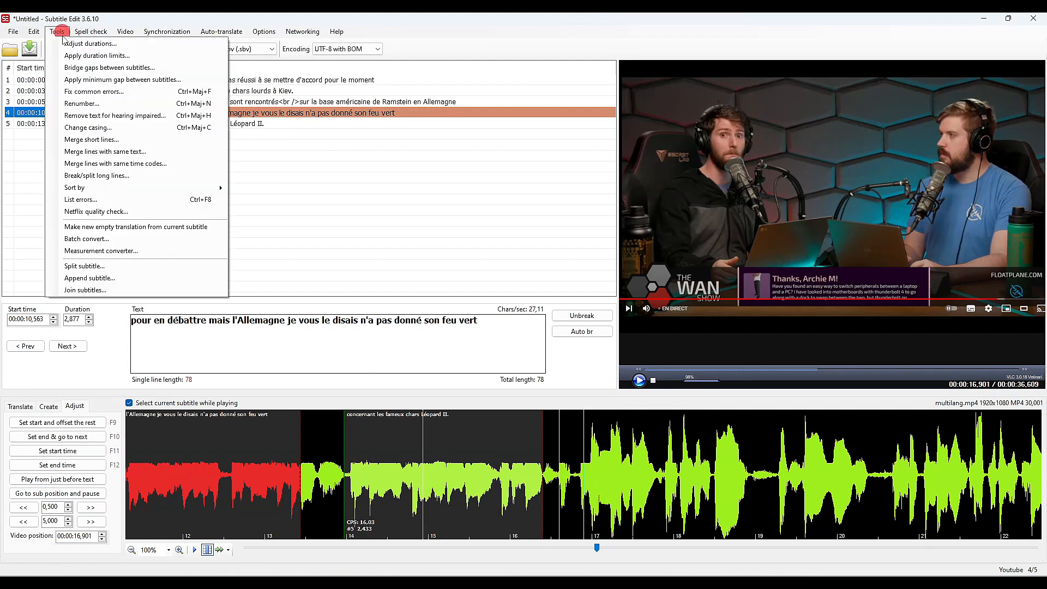
left_click(94, 199)
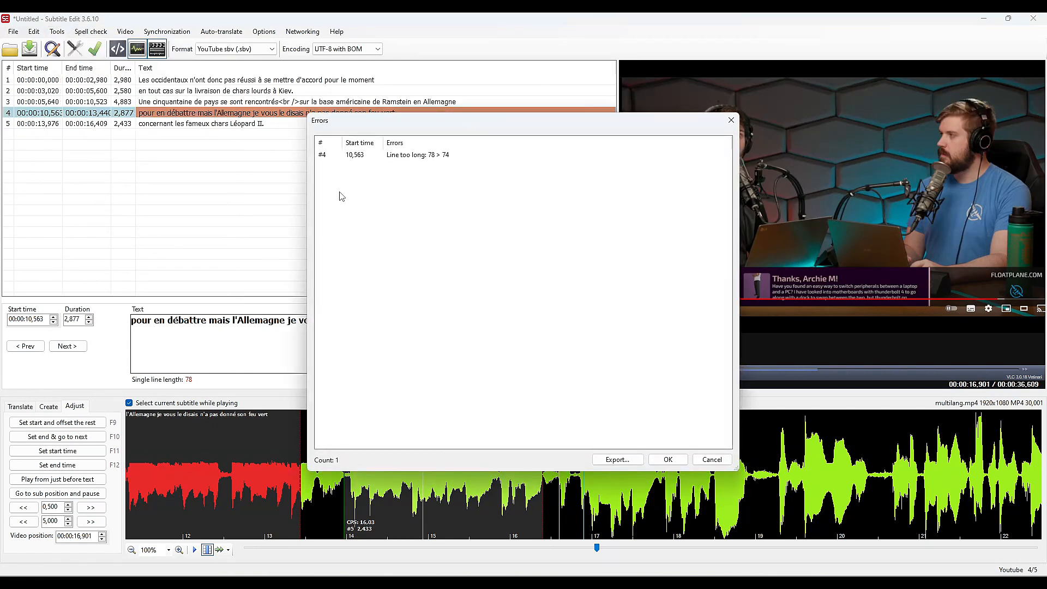
double_click(422, 156)
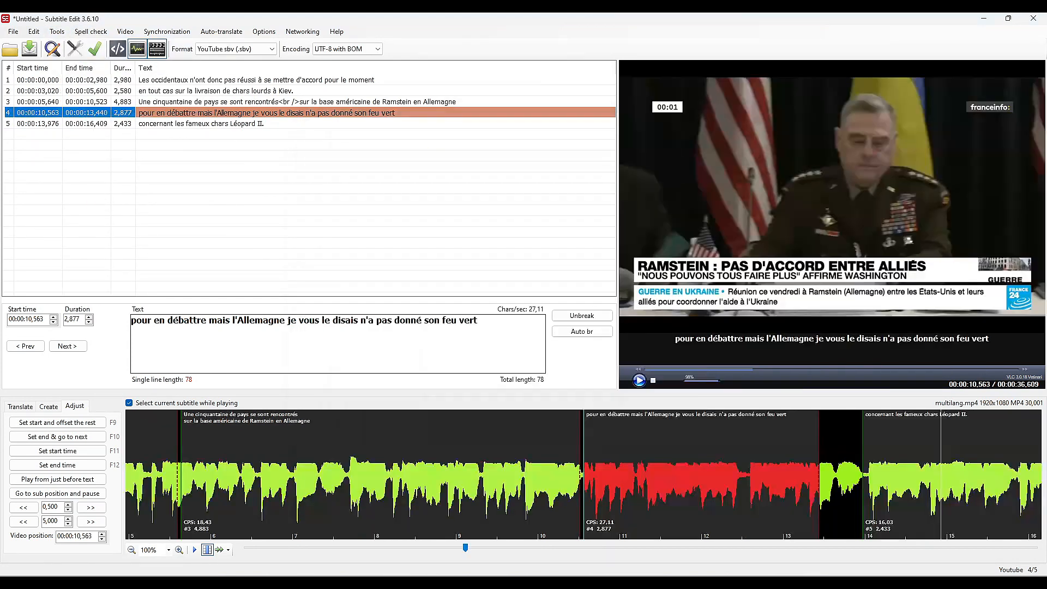
Run Fix common errors and apply the Break long line fix to the fourth subtitle
left_click(57, 31)
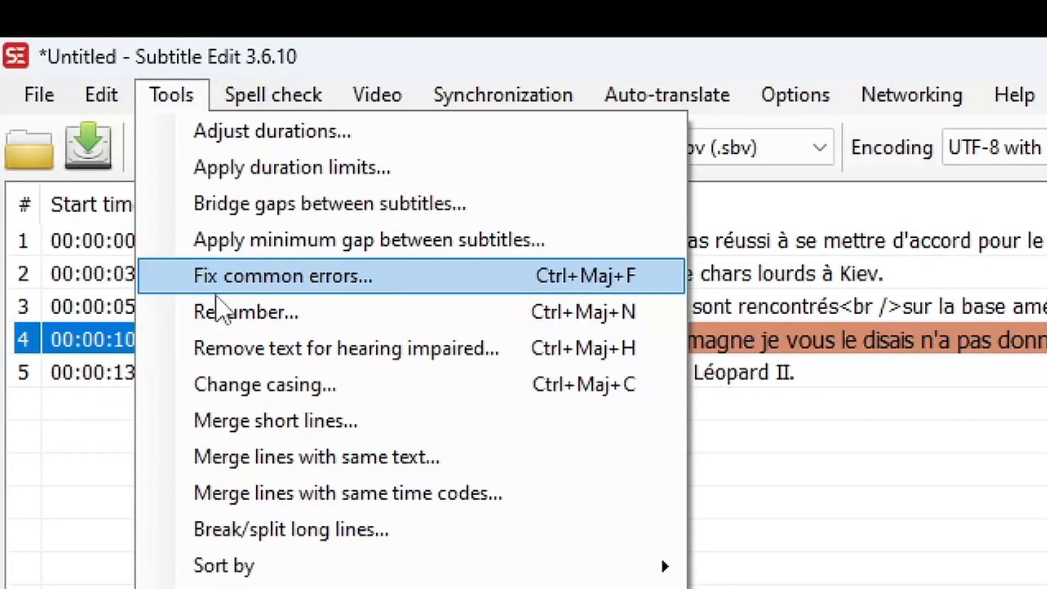
left_click(207, 277)
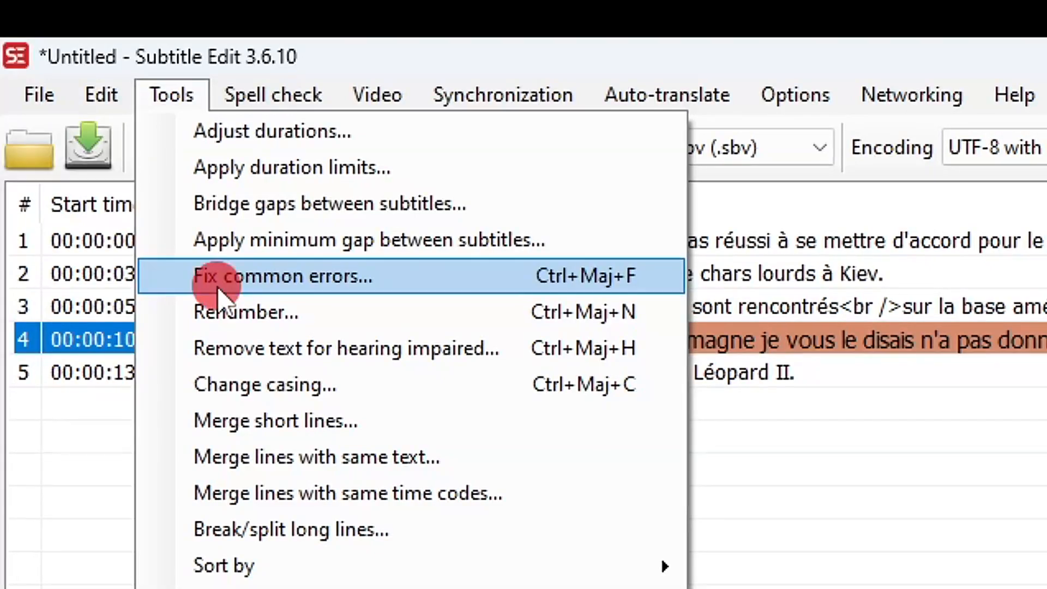
left_click(680, 433)
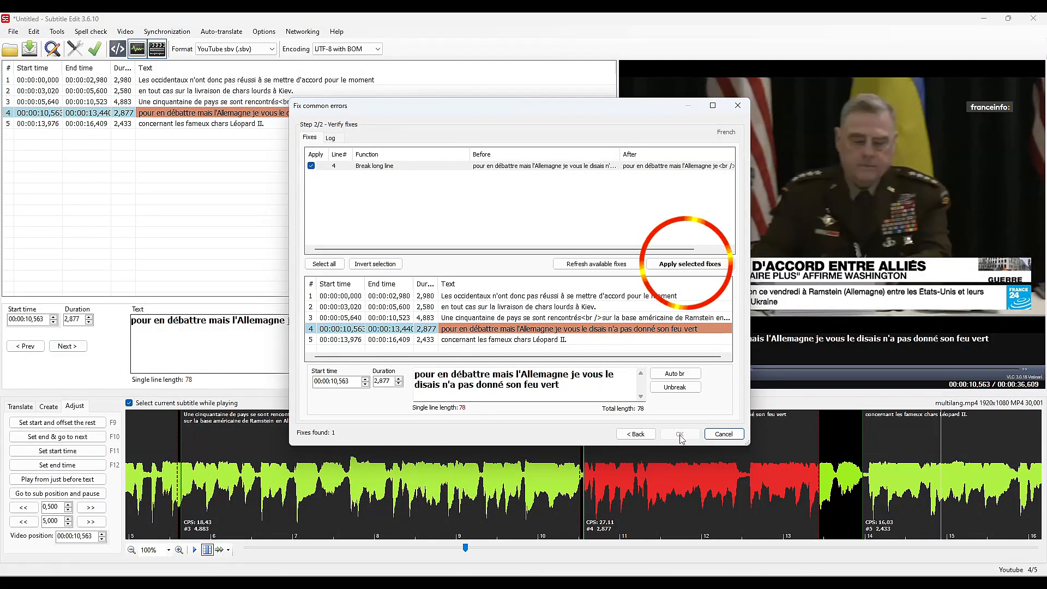
left_click(664, 265)
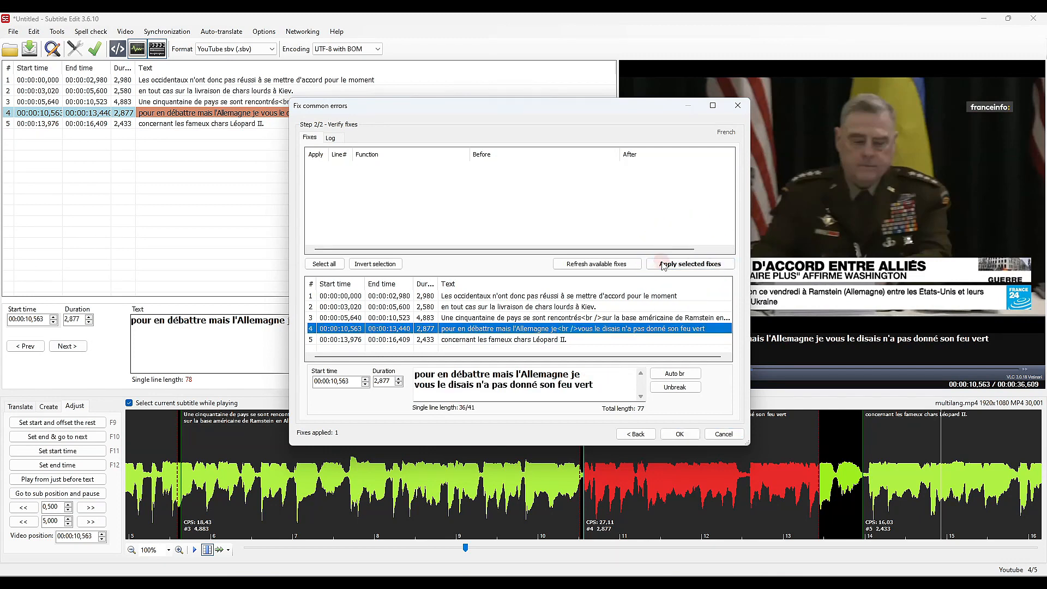
left_click(689, 435)
Save the subtitles as "francais" in YouTube sbv format in the 2301subed folder
left_click(214, 101)
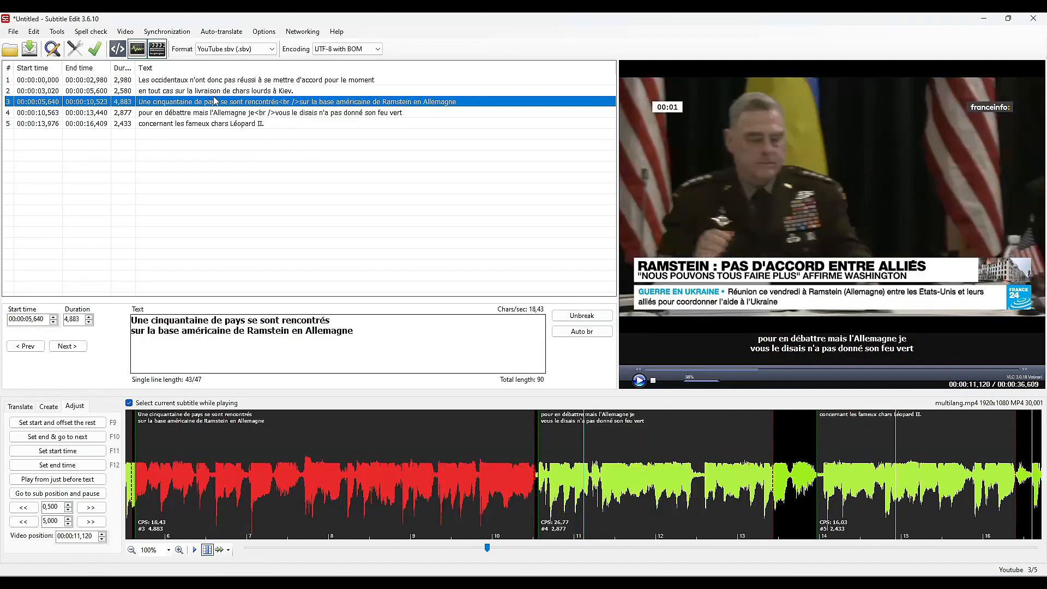
left_click(26, 51)
type("francais")
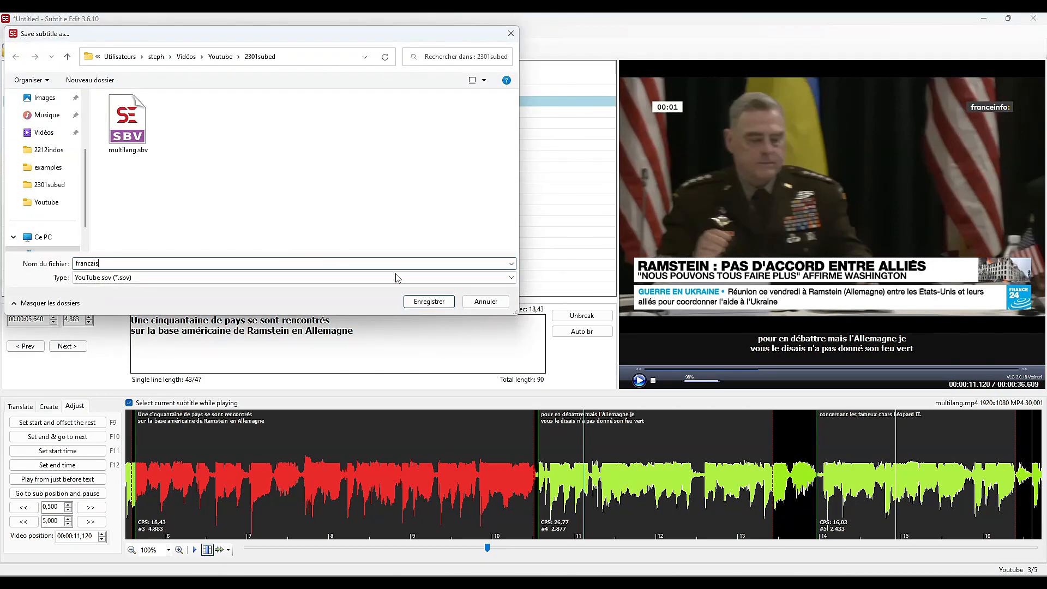
left_click(429, 301)
Start a new subtitle file and load the video multilang.mp4 into it
left_click(13, 31)
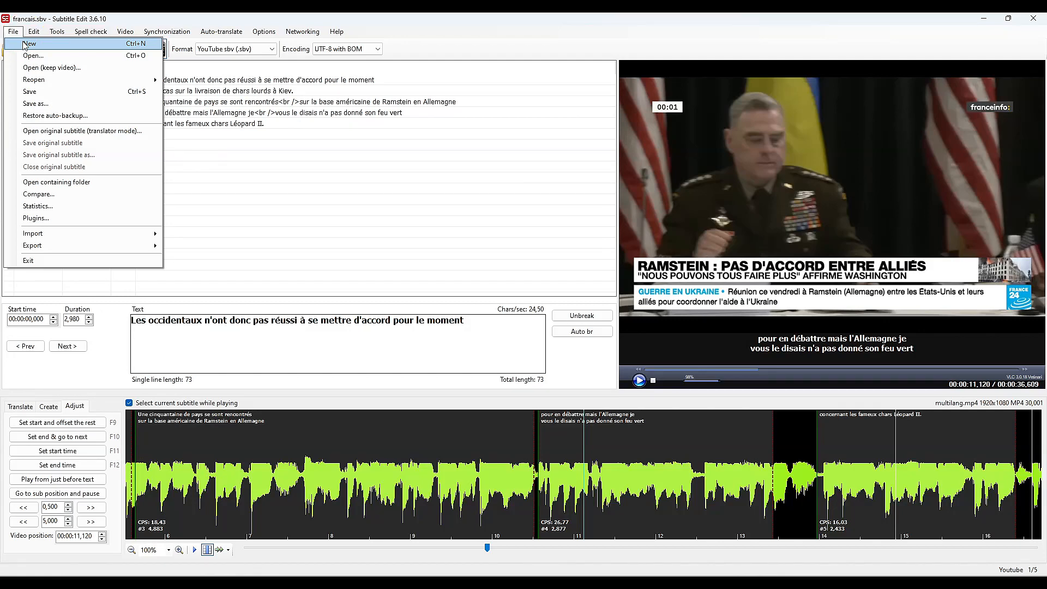
left_click(26, 43)
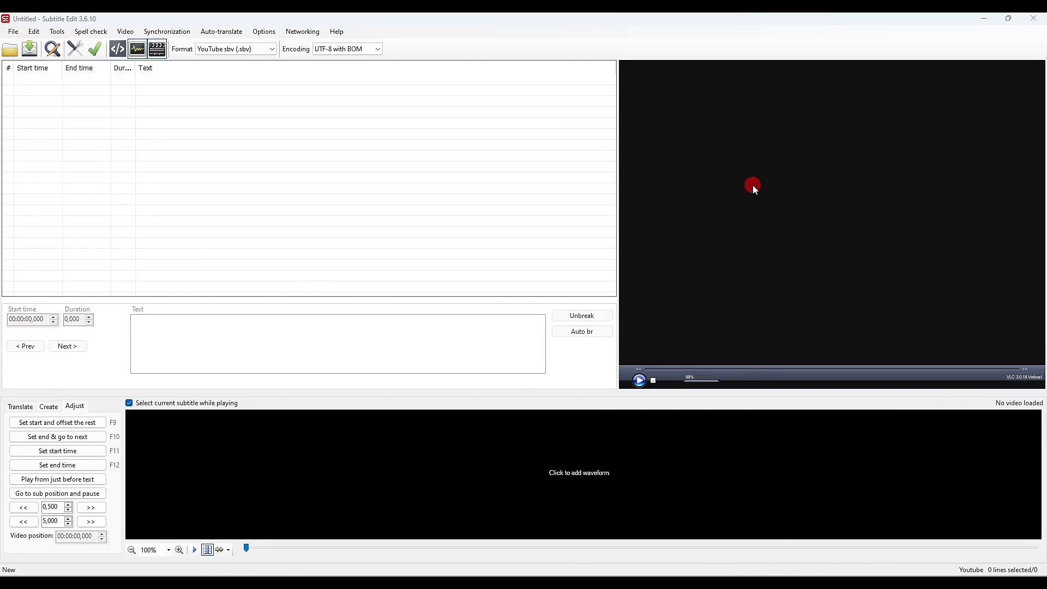
left_click(753, 185)
left_click(303, 130)
left_click(424, 298)
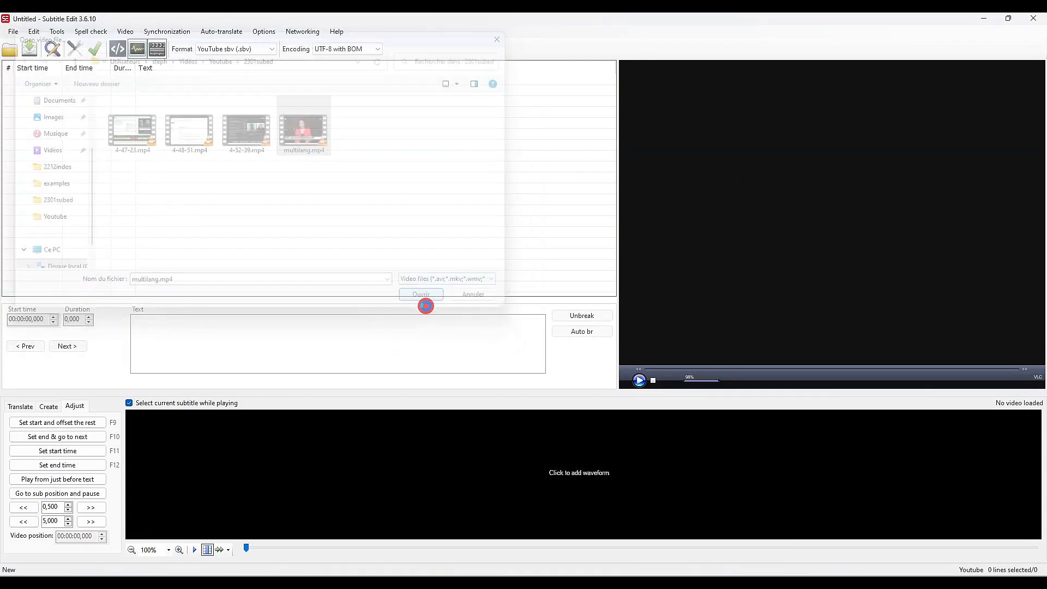
Generate subtitles from the audio with Whisper, using English as the language and the small (488 MB) model
left_click(126, 31)
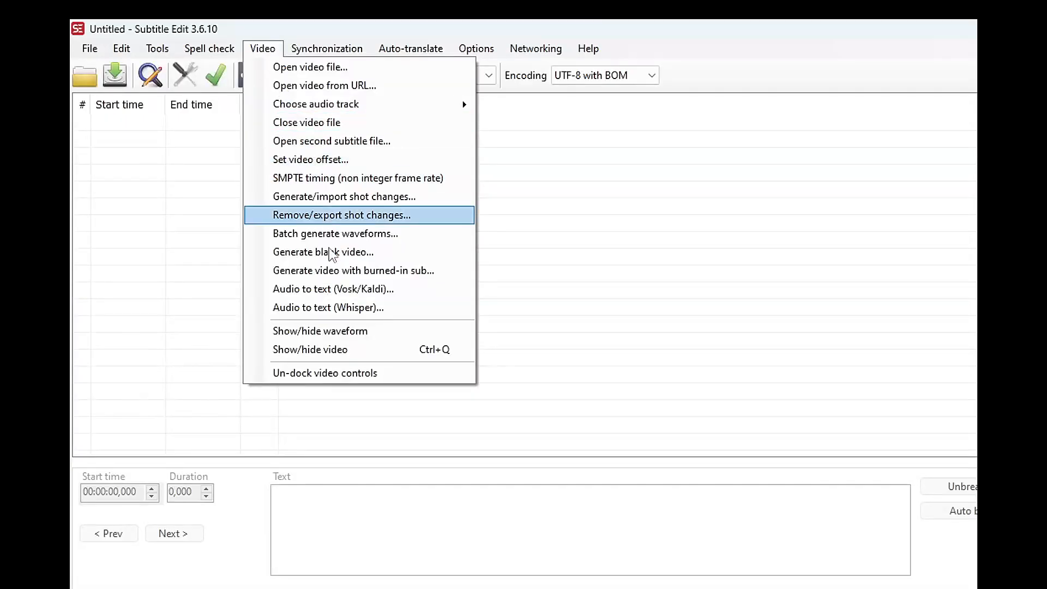
left_click(340, 308)
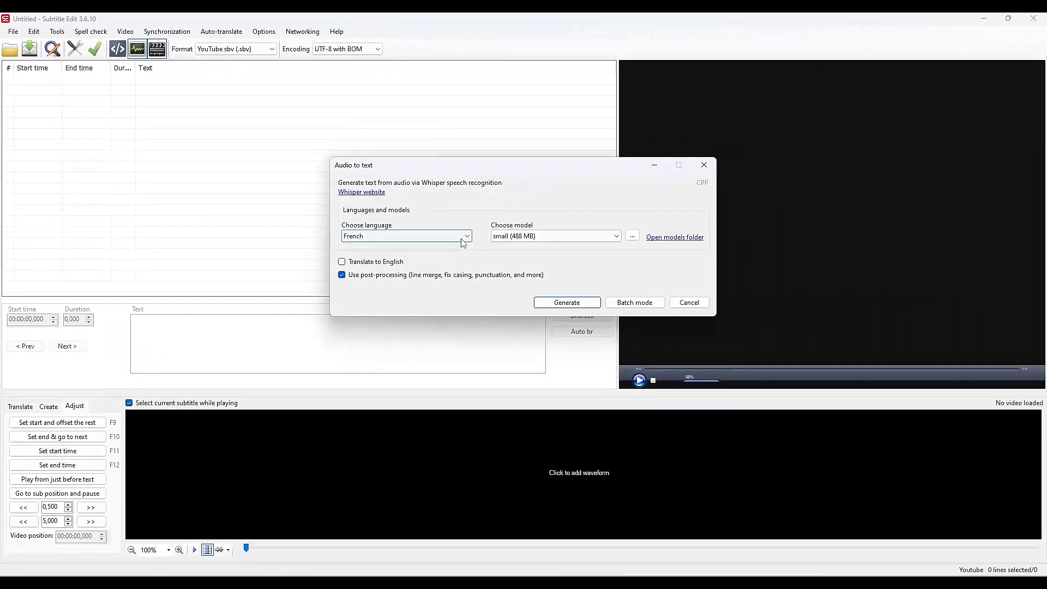
left_click(789, 366)
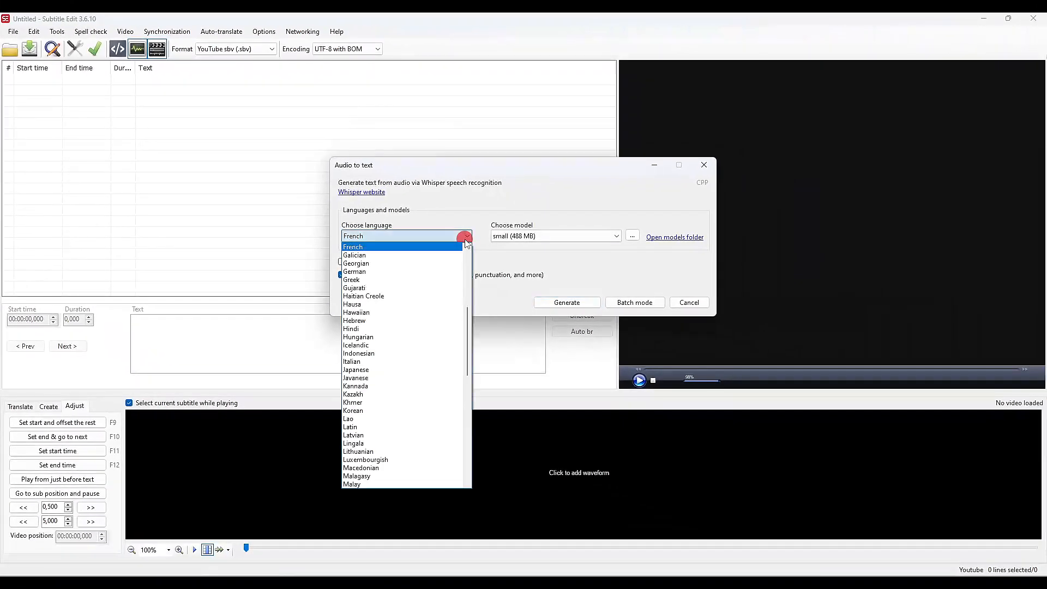
scroll(447, 280, "up", 2)
left_click(404, 270)
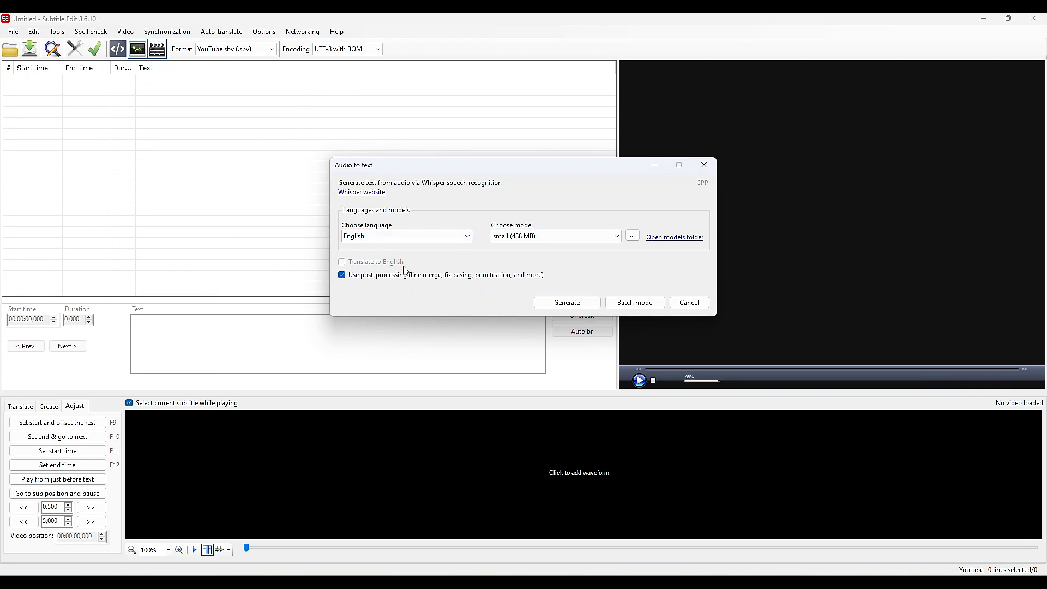
left_click(566, 306)
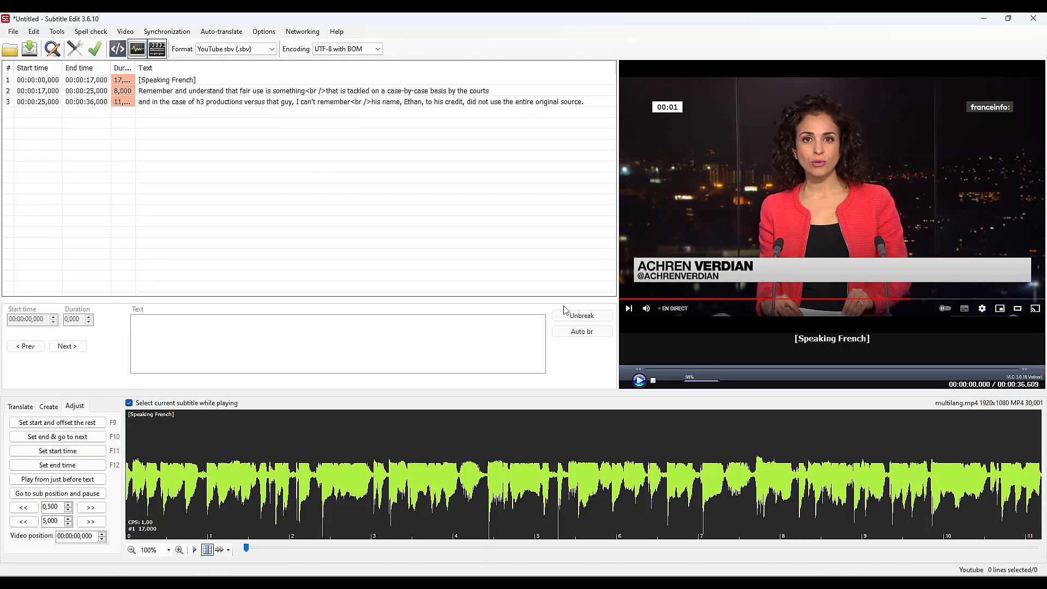
Select the second subtitle and set the playback speed to 70%
left_click(163, 81)
left_click(175, 91)
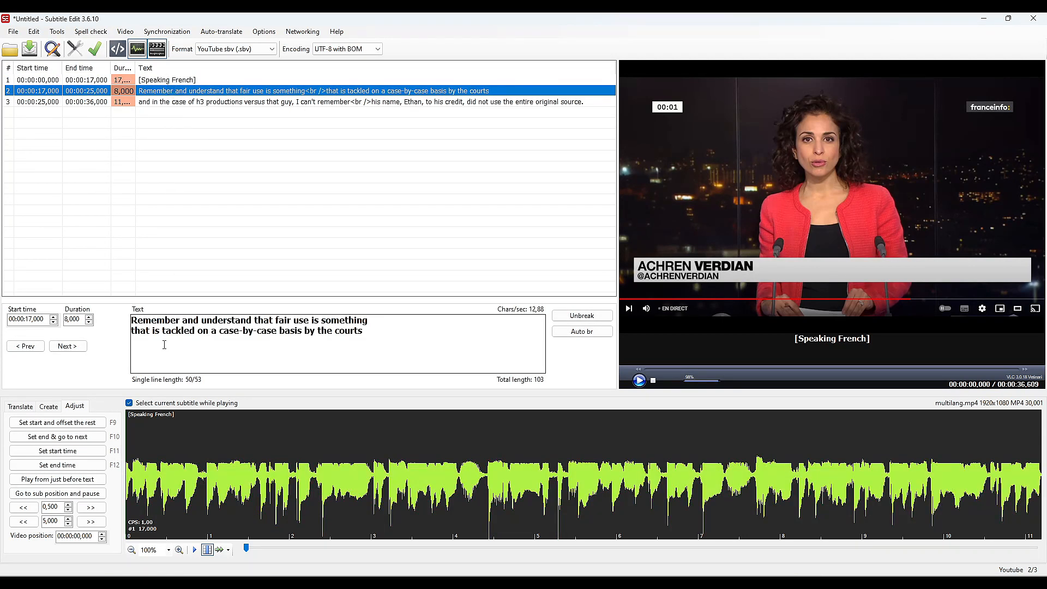
left_click(228, 550)
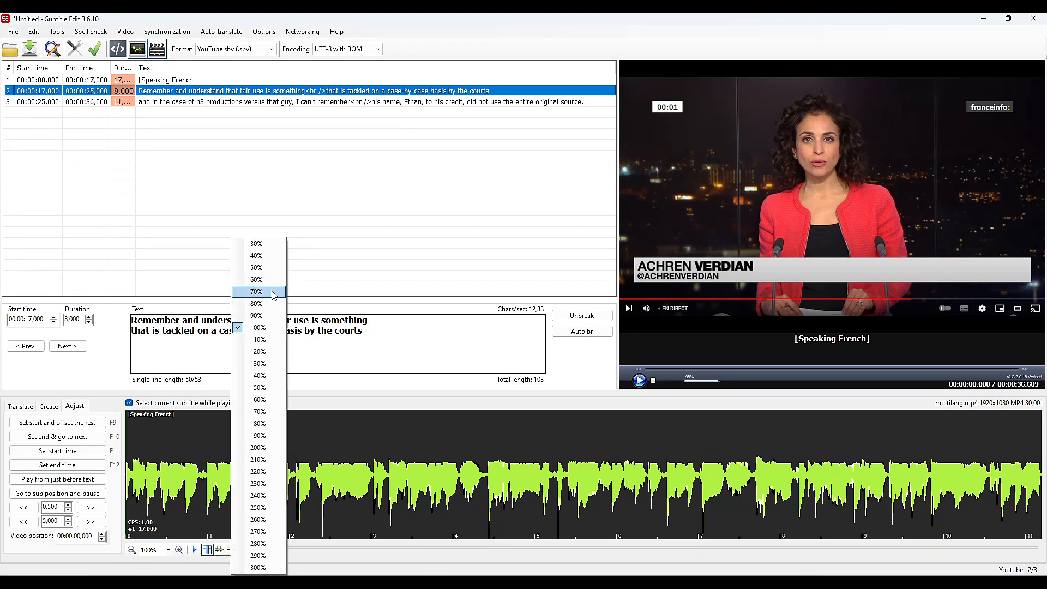
left_click(256, 292)
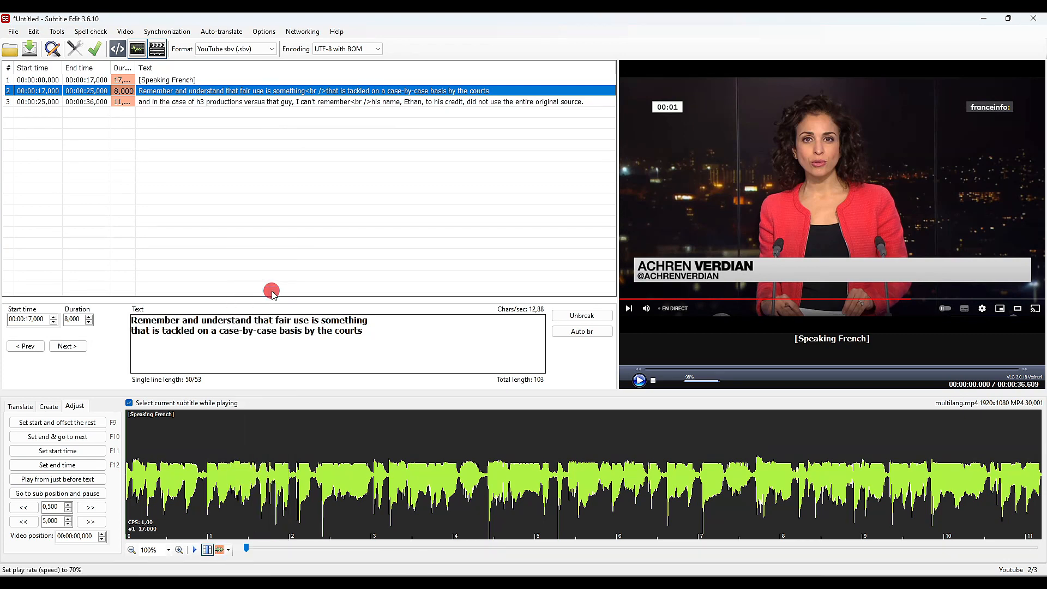
Play the second subtitle, end the first at 00:00:16,742 and shift the second to start at 00:00:16,846
double_click(211, 94)
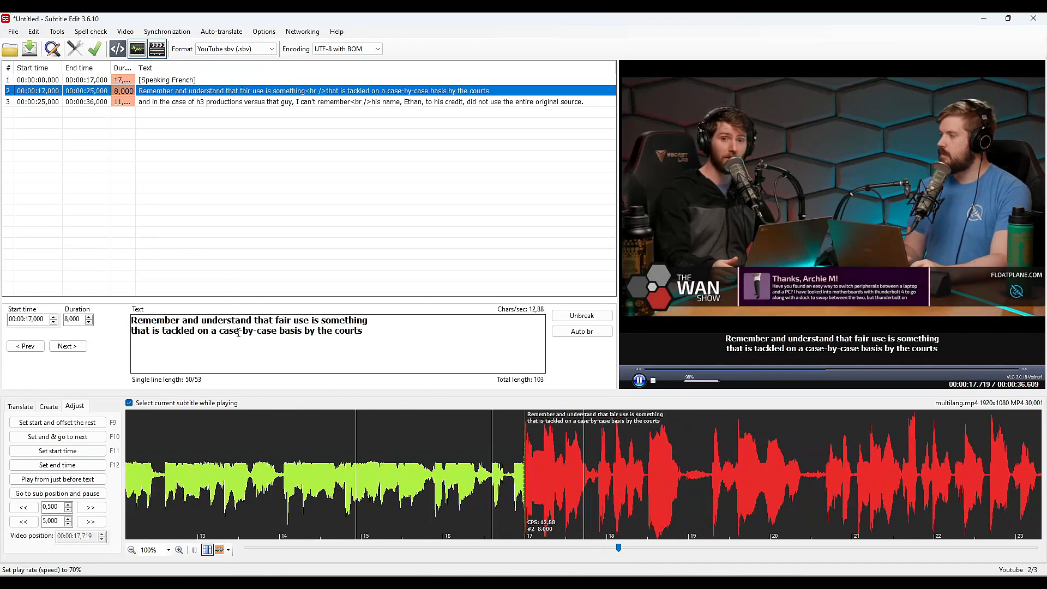
key("space")
left_click_drag(504, 483, 483, 483)
left_click_drag(517, 486, 504, 485)
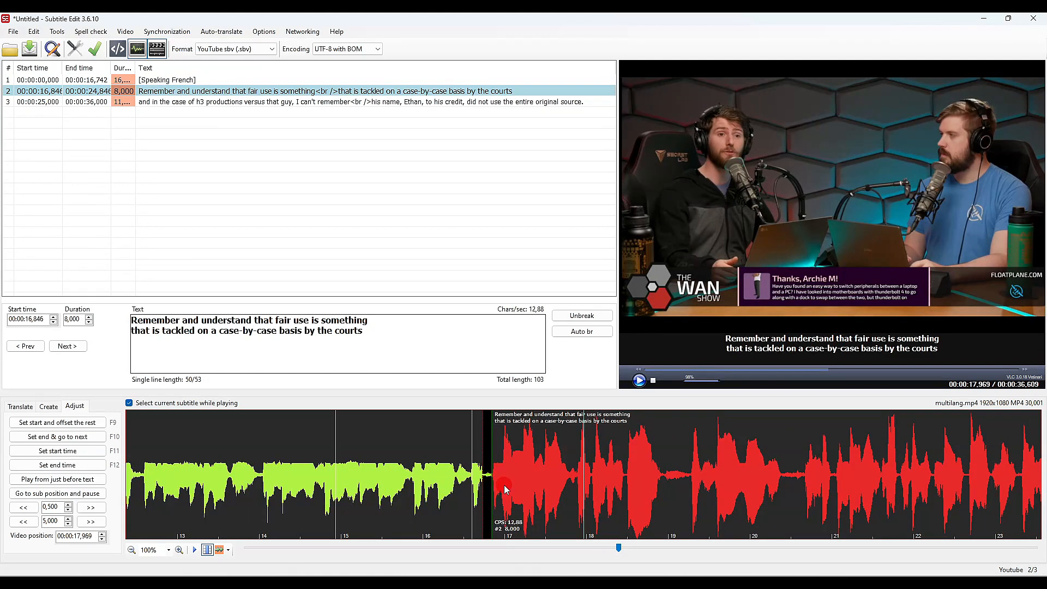
Split the second subtitle after "Remember and understand" at the cursor and video position
key("space")
left_click(254, 319)
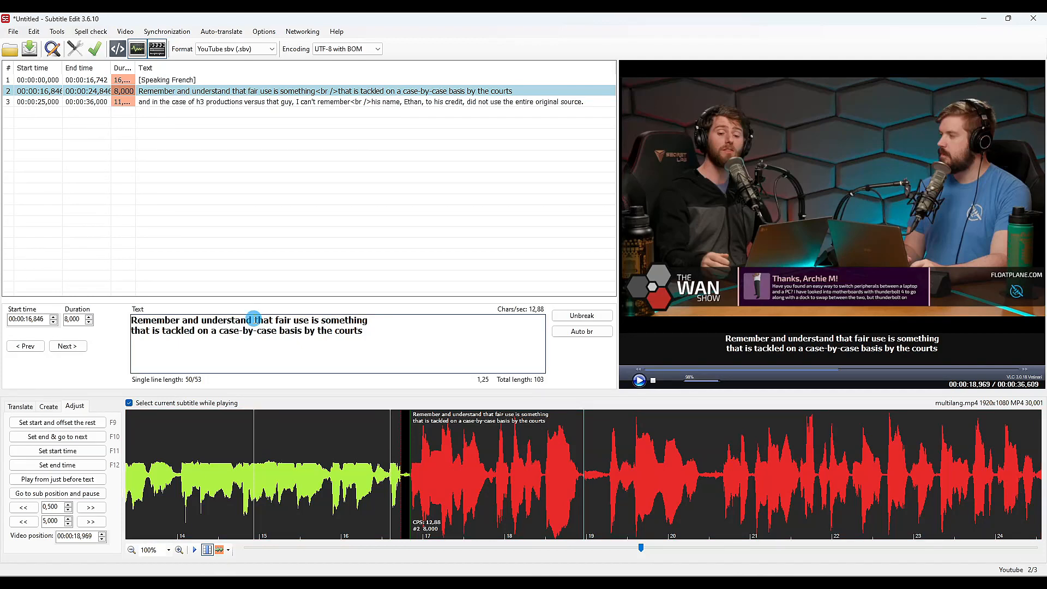
right_click(254, 319)
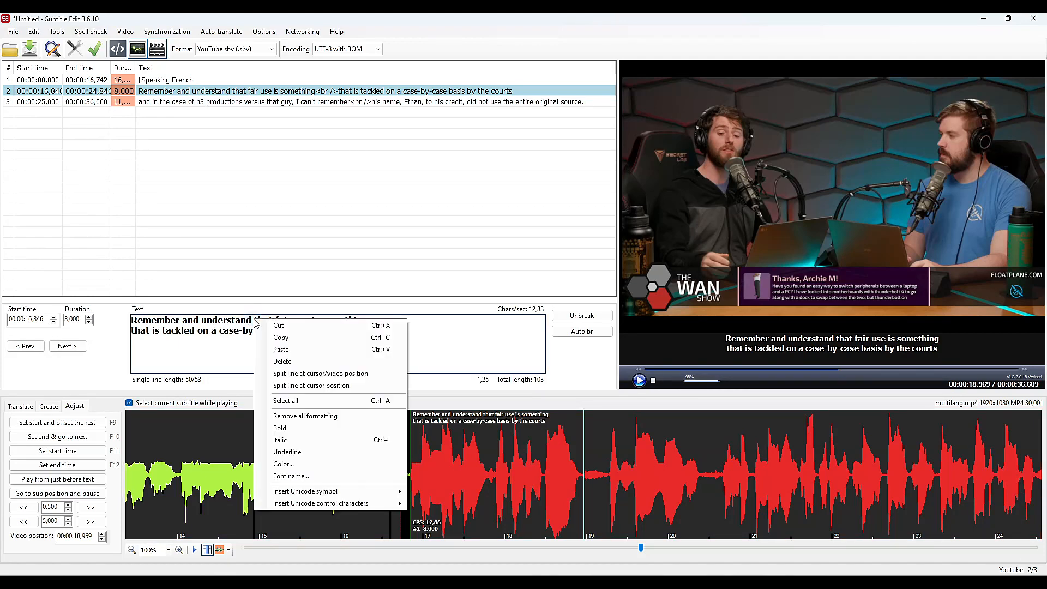
left_click(285, 375)
Play the third subtitle and retime it to start at 00:00:19,222 and end at 00:00:24,025
key("ctrl+space")
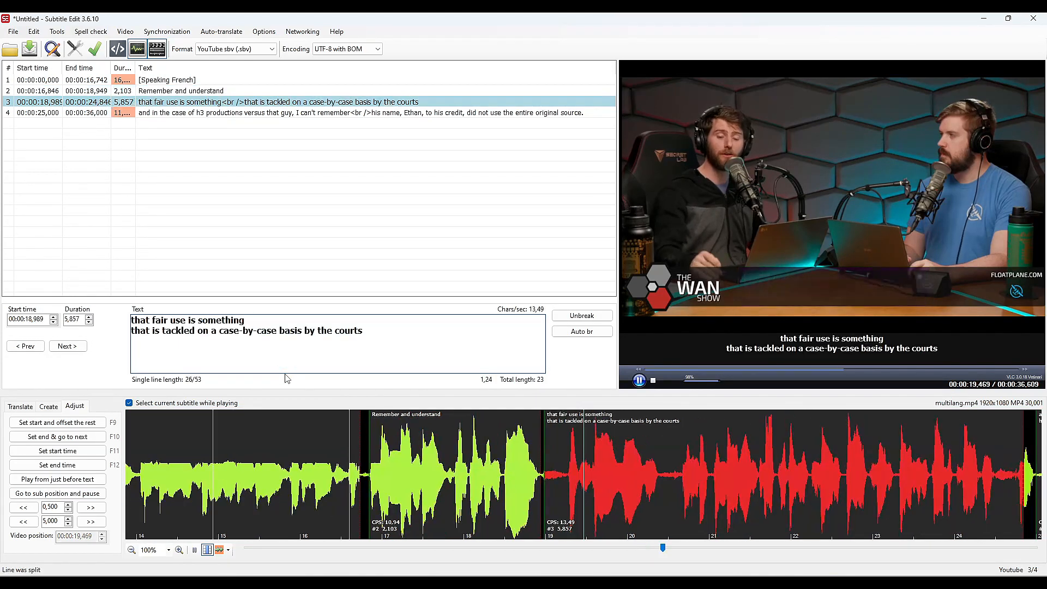
left_click_drag(320, 474, 340, 475)
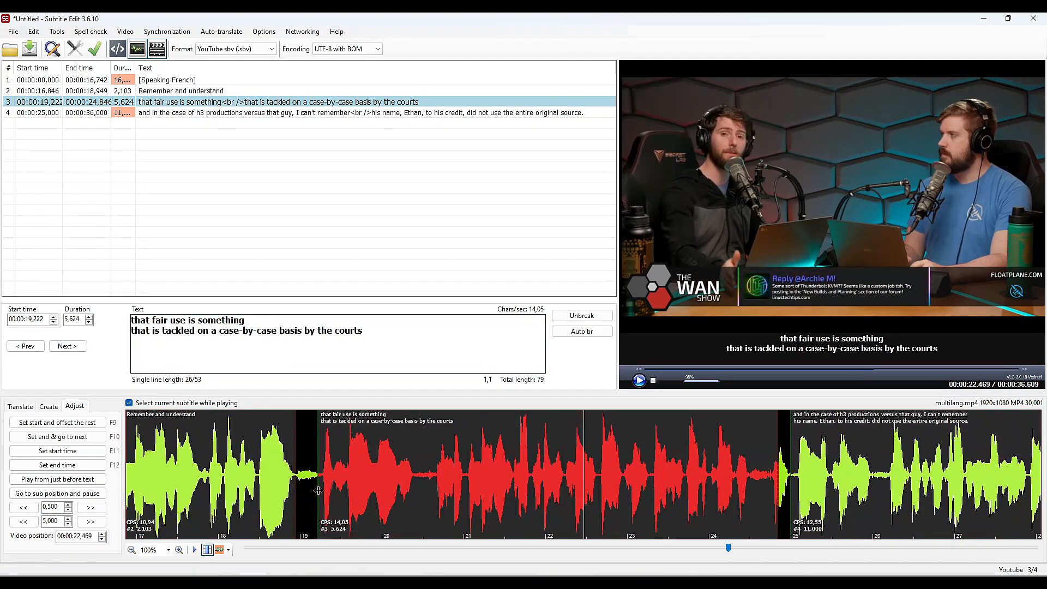
key("ctrl+space")
left_click_drag(635, 481, 611, 479)
Unbreak the third subtitle's text and automatically rebreak it into two balanced lines
left_click(582, 316)
left_click(582, 331)
scroll(413, 502, "down", 3)
Play the fourth subtitle and split it after "versus that guy," at the cursor and video position
key("ctrl+space")
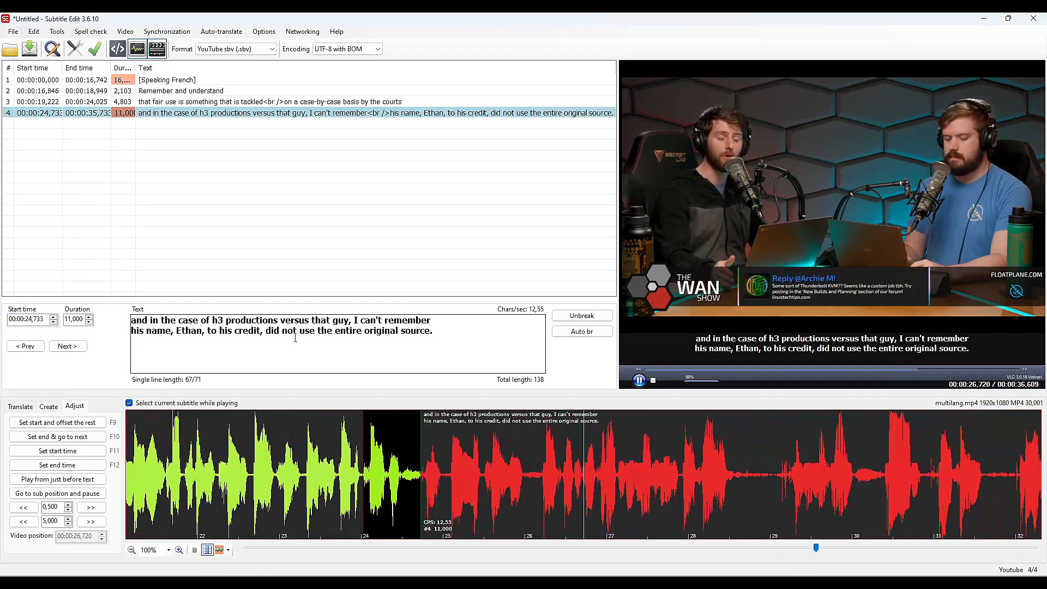
key("ctrl+space")
left_click(351, 320)
right_click(351, 320)
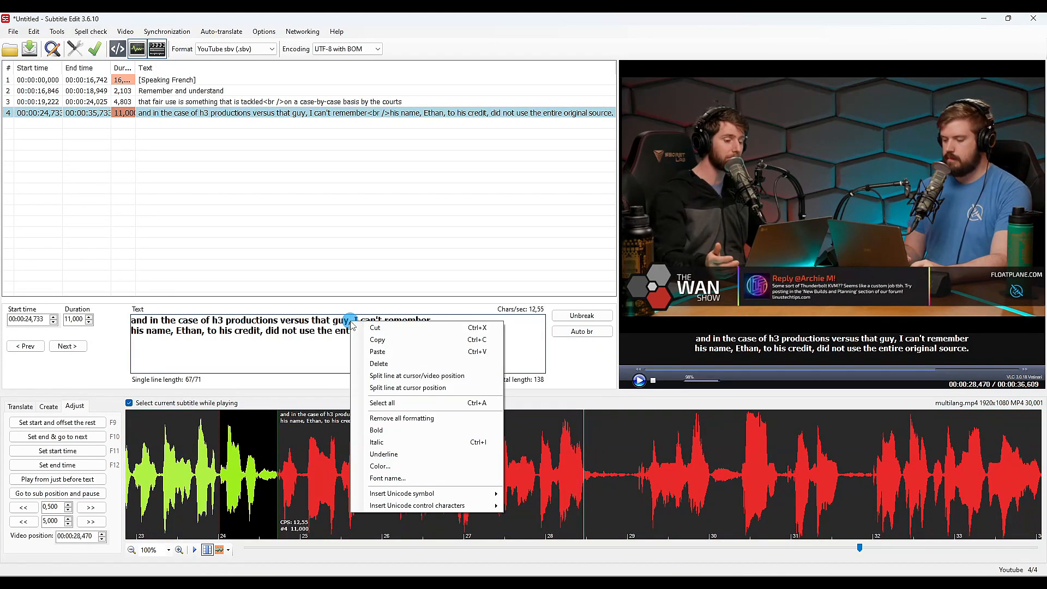
left_click(382, 371)
Play the fifth subtitle and split it before "to his credit" at the cursor and video position
key("ctrl+space")
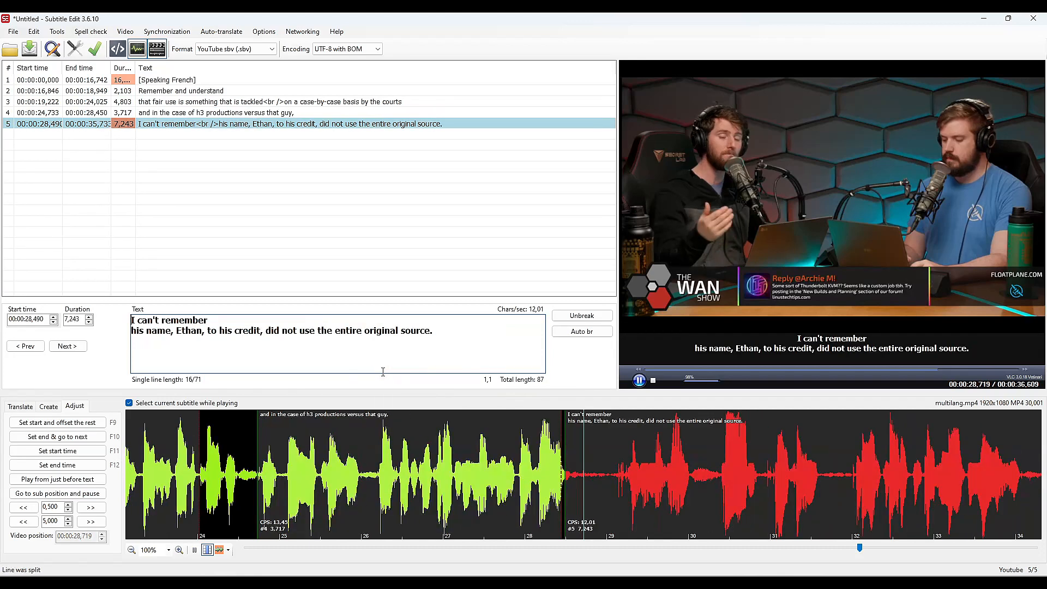
left_click(205, 331)
right_click(205, 331)
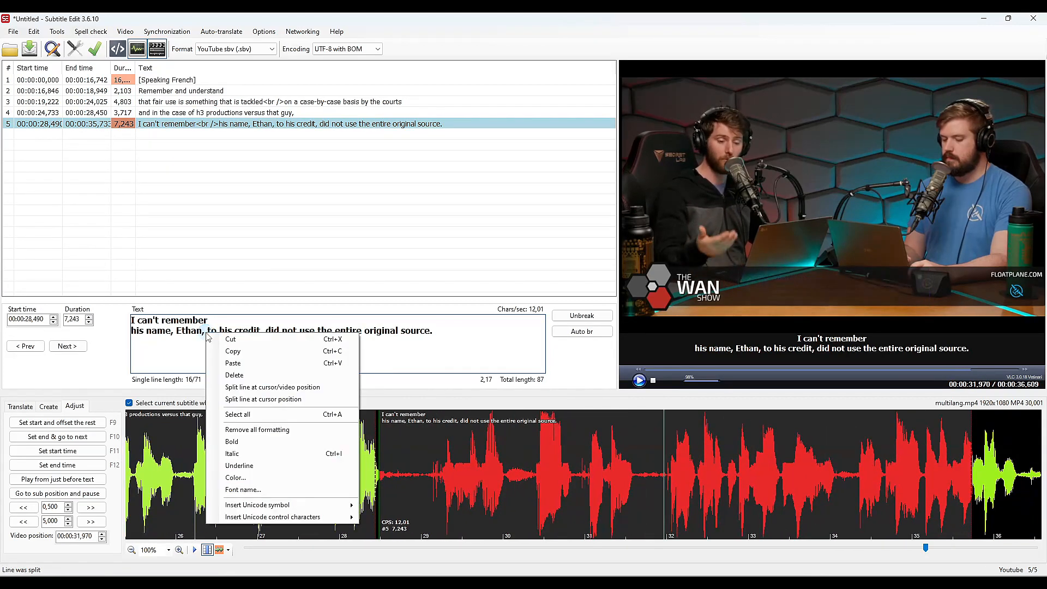
left_click(234, 383)
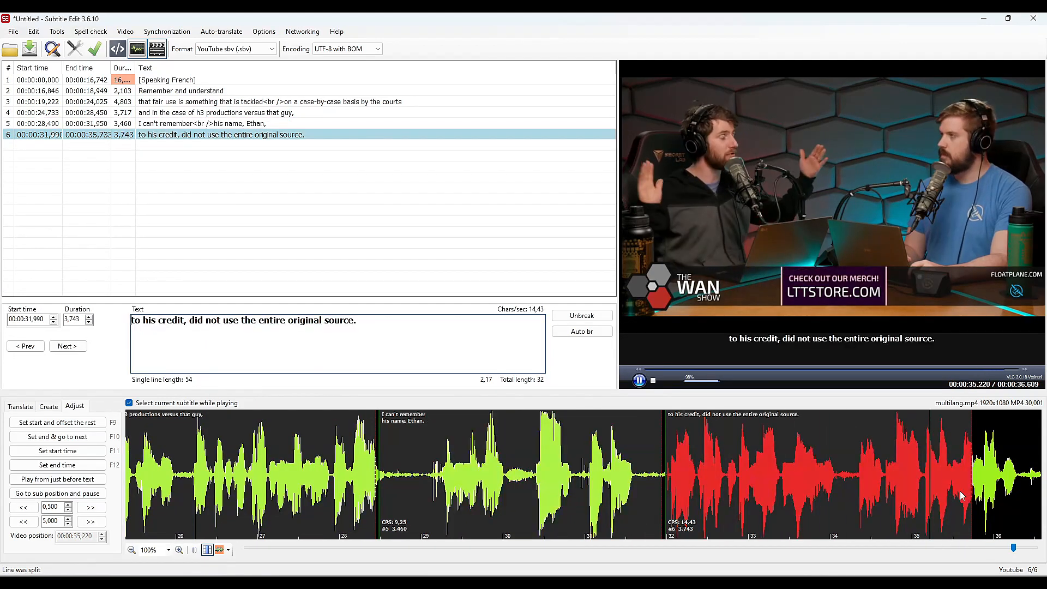
Undo the last action and delete the "[Speaking French]" subtitle at the start of the list
key("ctrl+z")
left_click(156, 82)
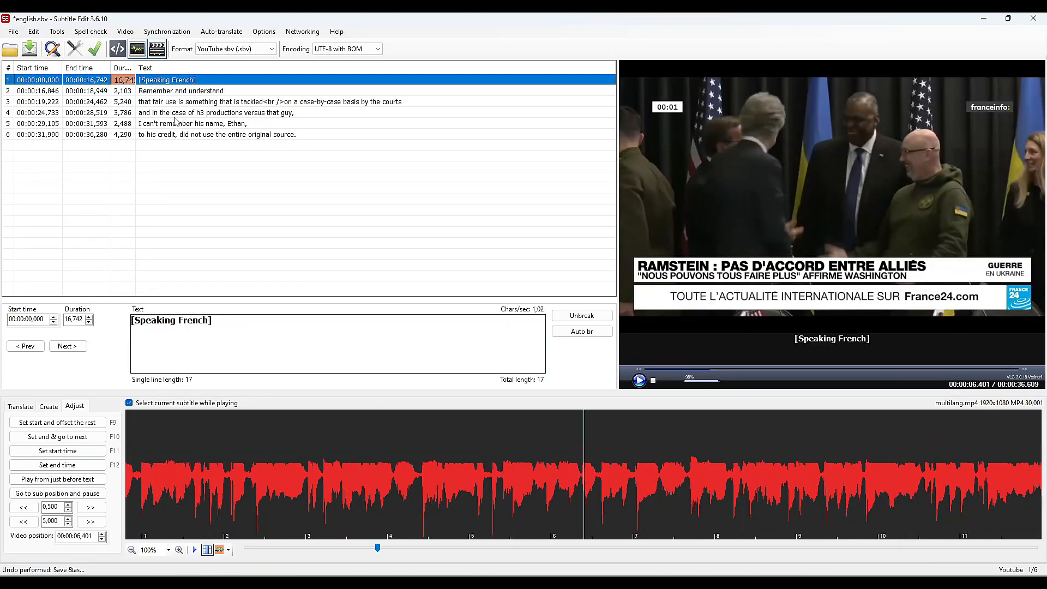
key("Delete")
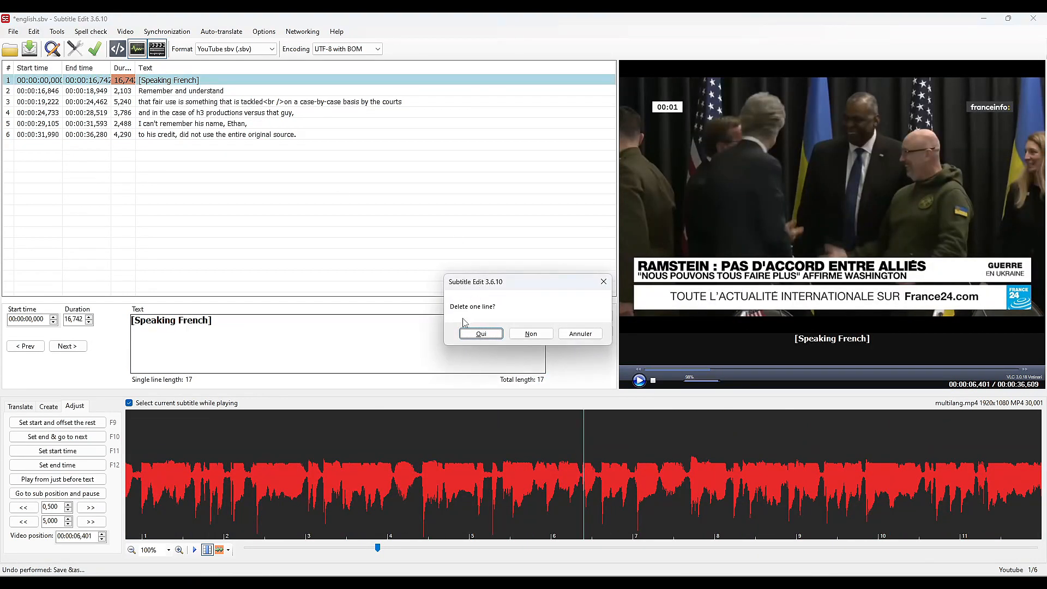
left_click(472, 338)
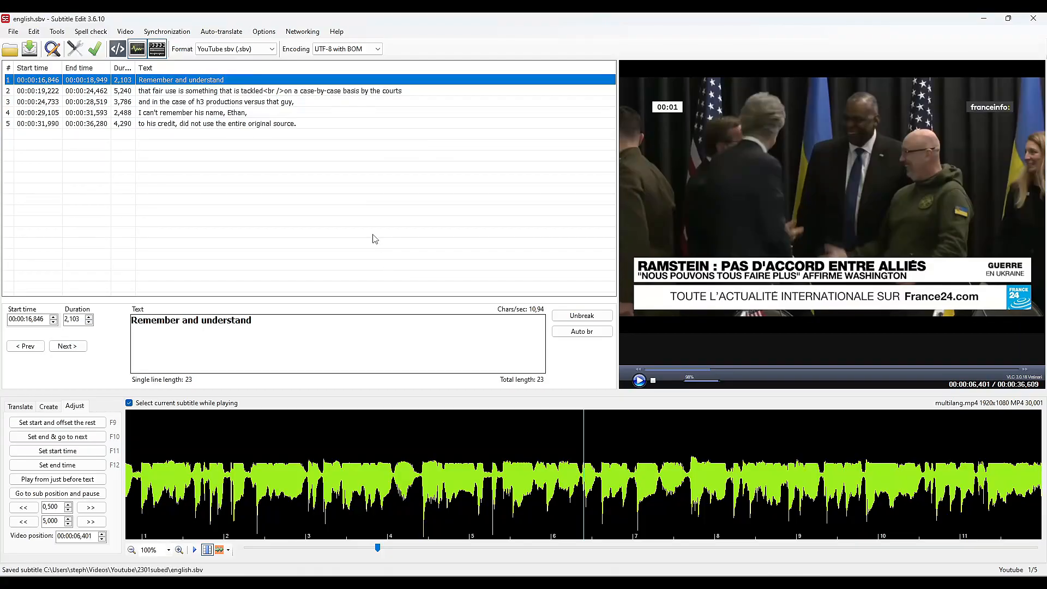
Save the subtitles as "english" in YouTube sbv format in the 2301subed folder
key("ctrl+shift+s")
type("english")
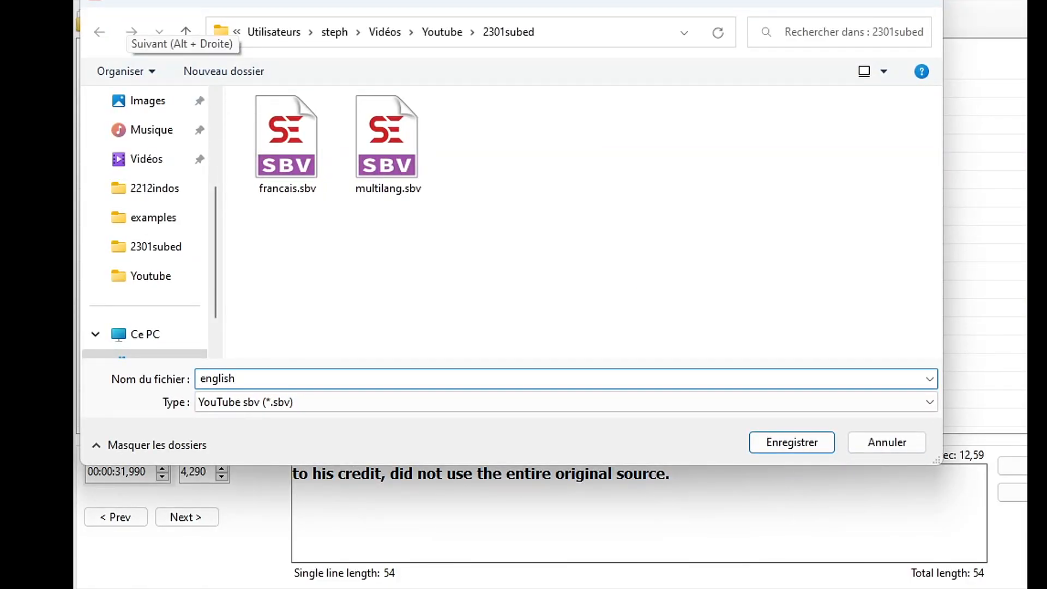
key("Return")
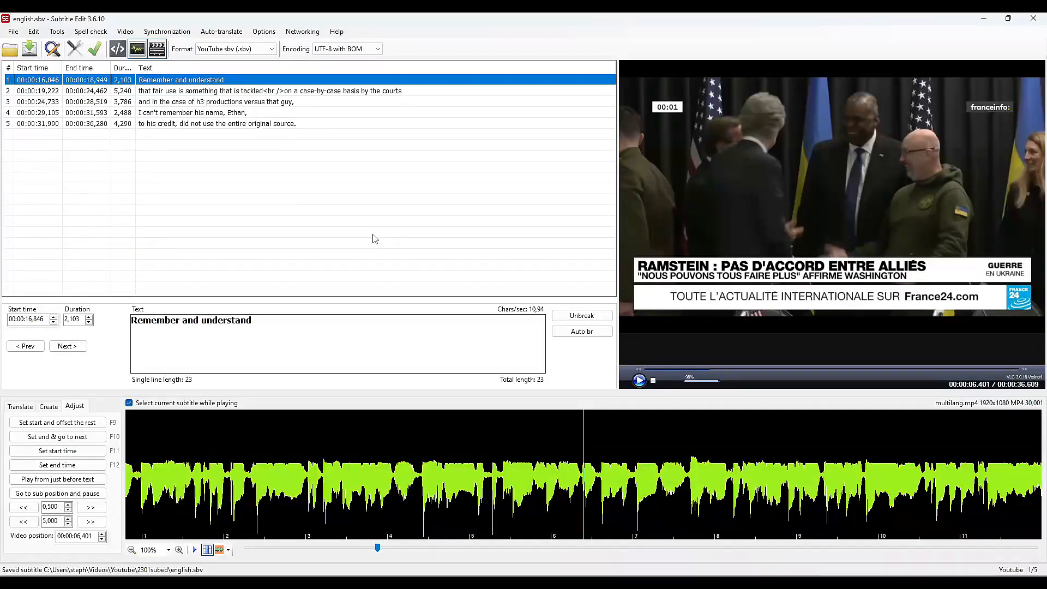
Open francais.sbv as the original subtitle in translator mode
left_click(14, 31)
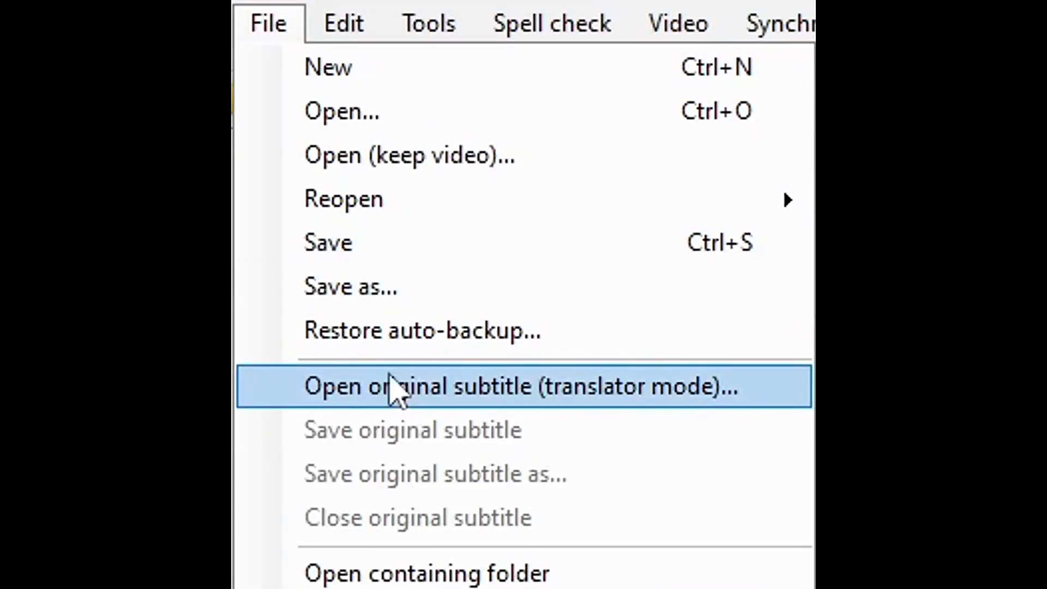
left_click(394, 391)
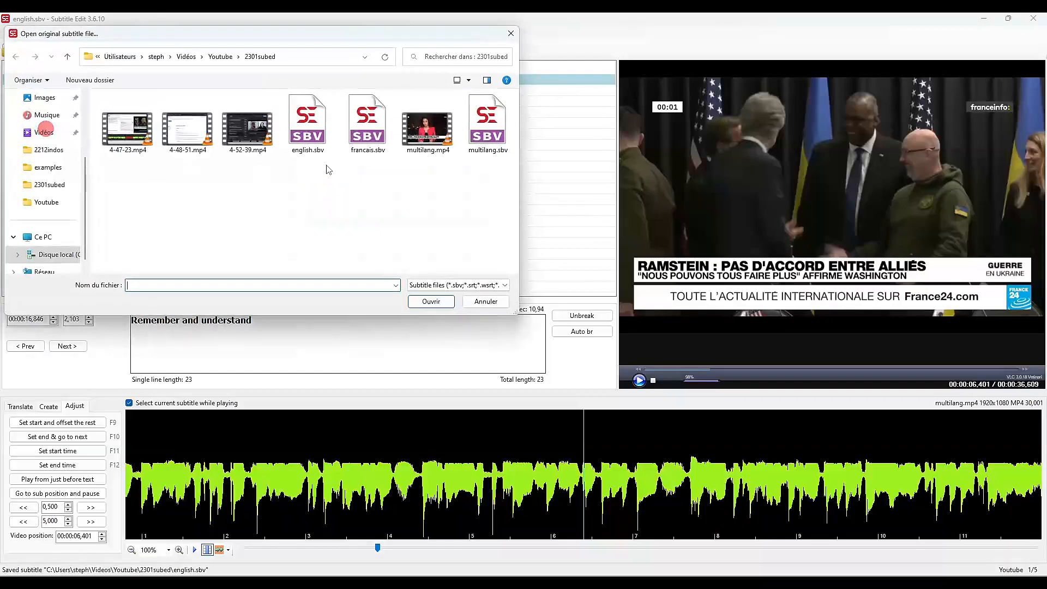
left_click(368, 126)
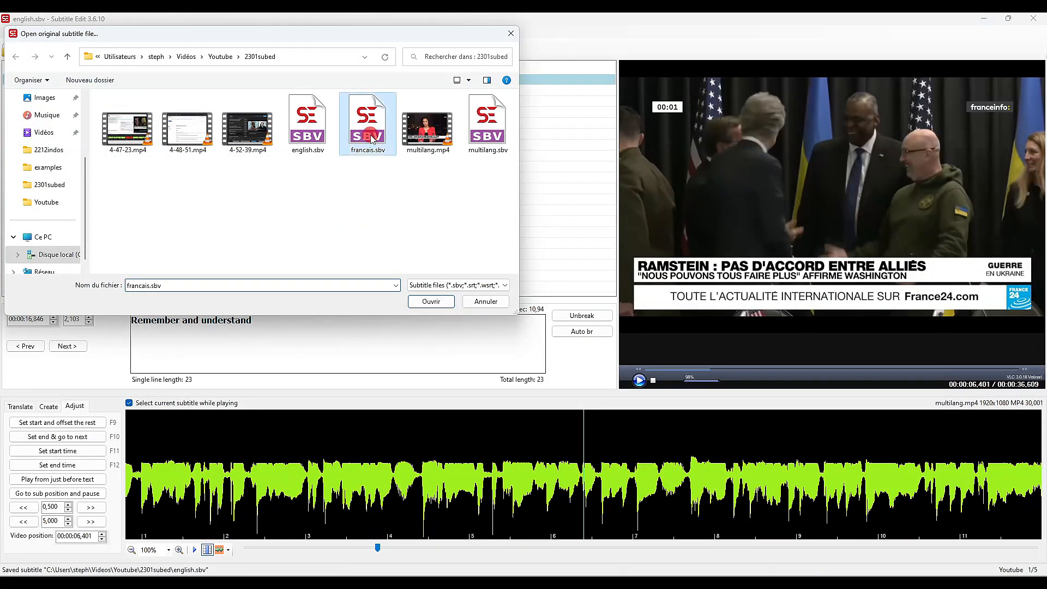
left_click(428, 299)
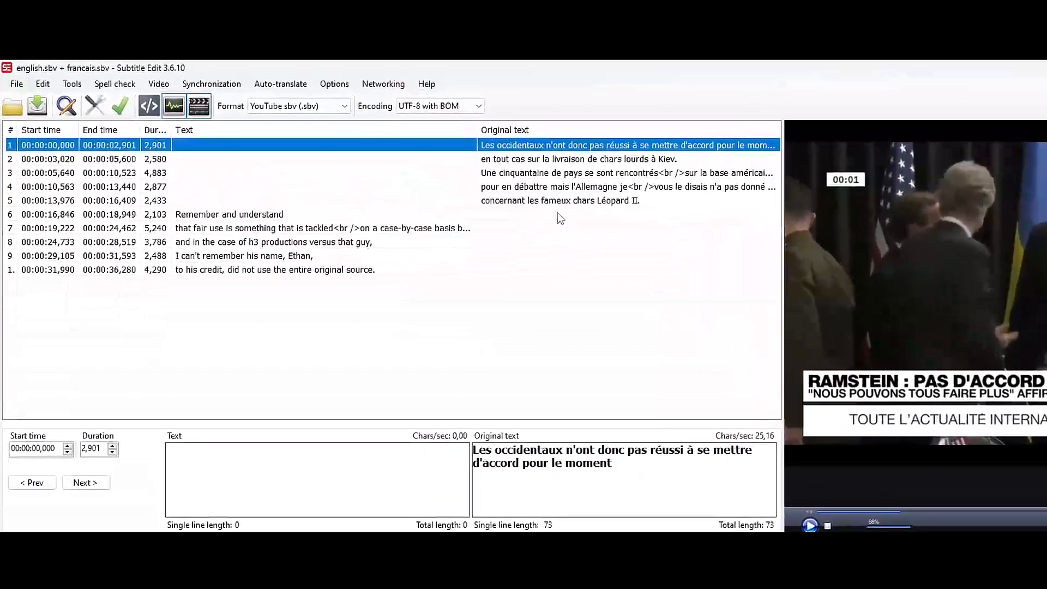
Copy the original French text of the first five lines into the current text column
left_click(563, 205, "shift")
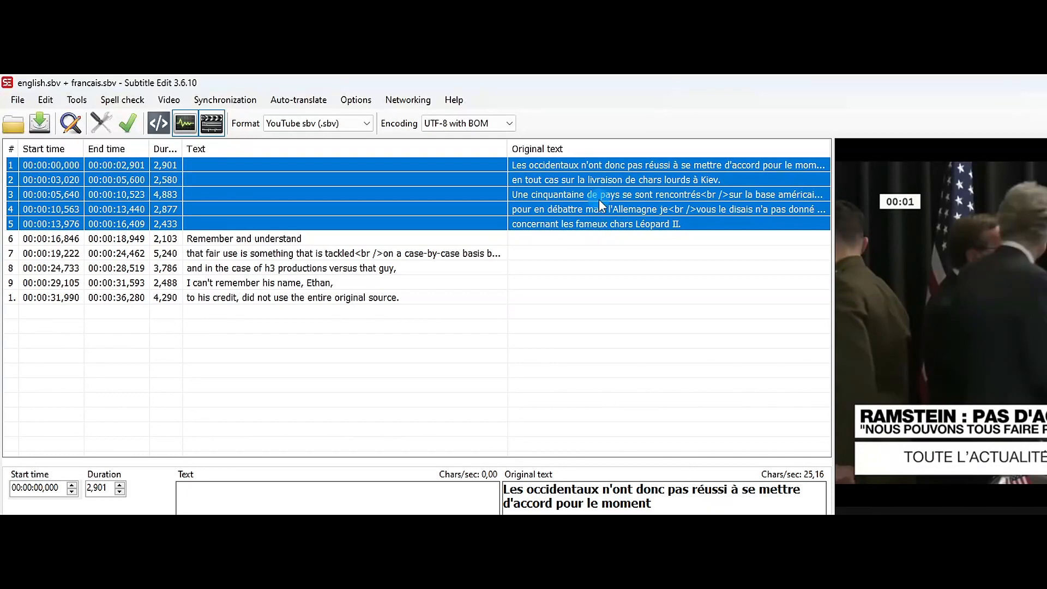
right_click(599, 198)
mouse_move(781, 247)
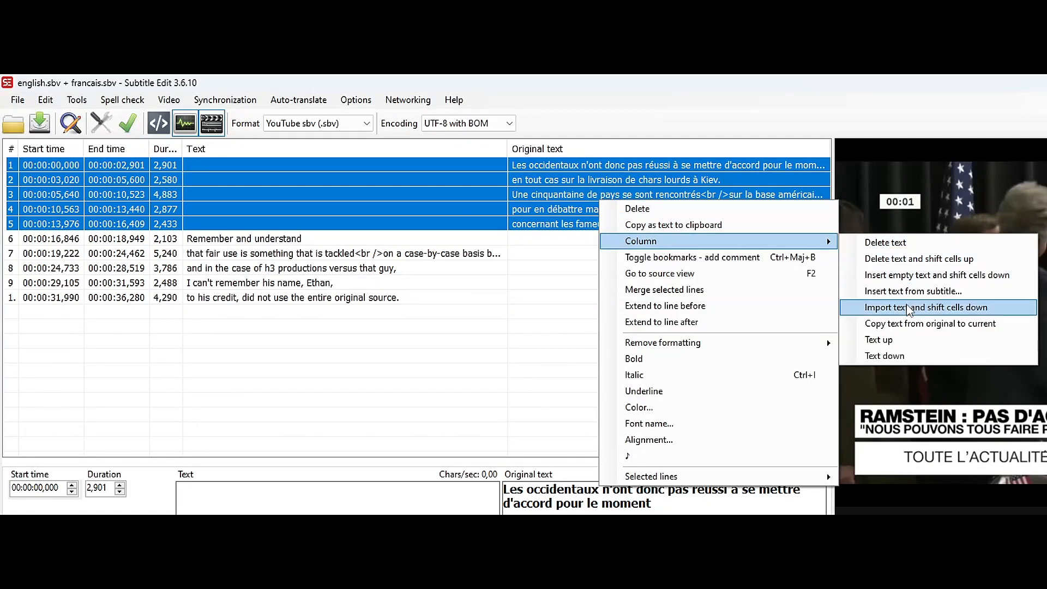
left_click(912, 323)
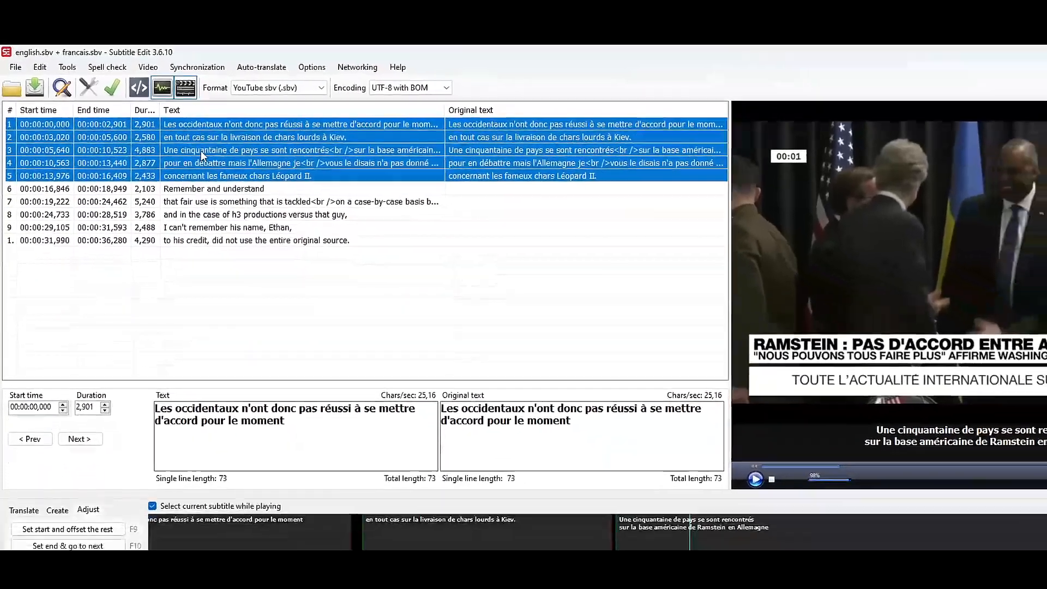
left_click(219, 180)
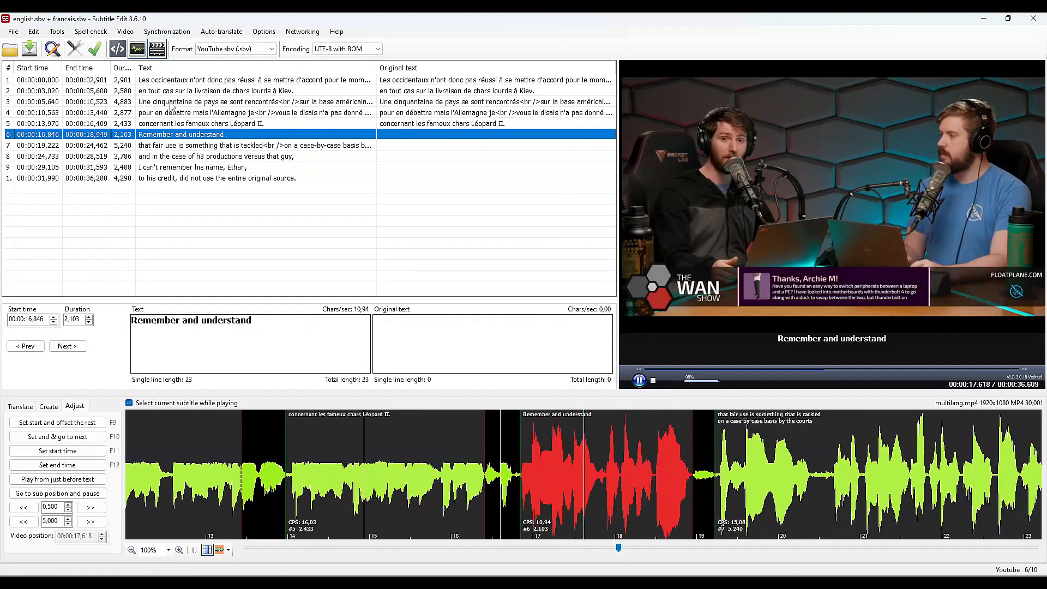
Save the combined French and English subtitles as multilang.sbv and look through their lines
left_click(13, 32)
left_click(34, 104)
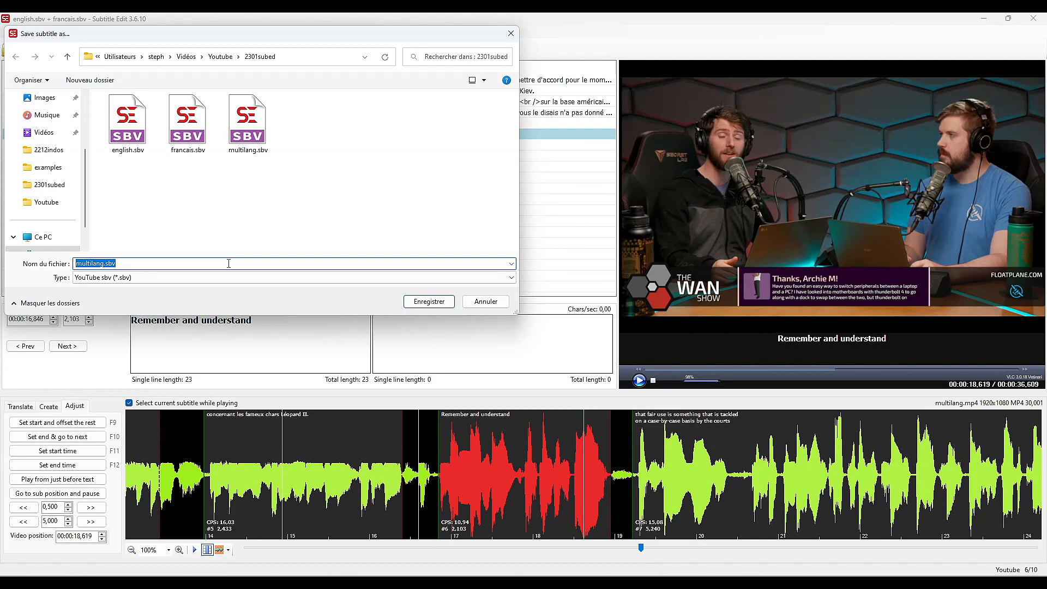
left_click(437, 304)
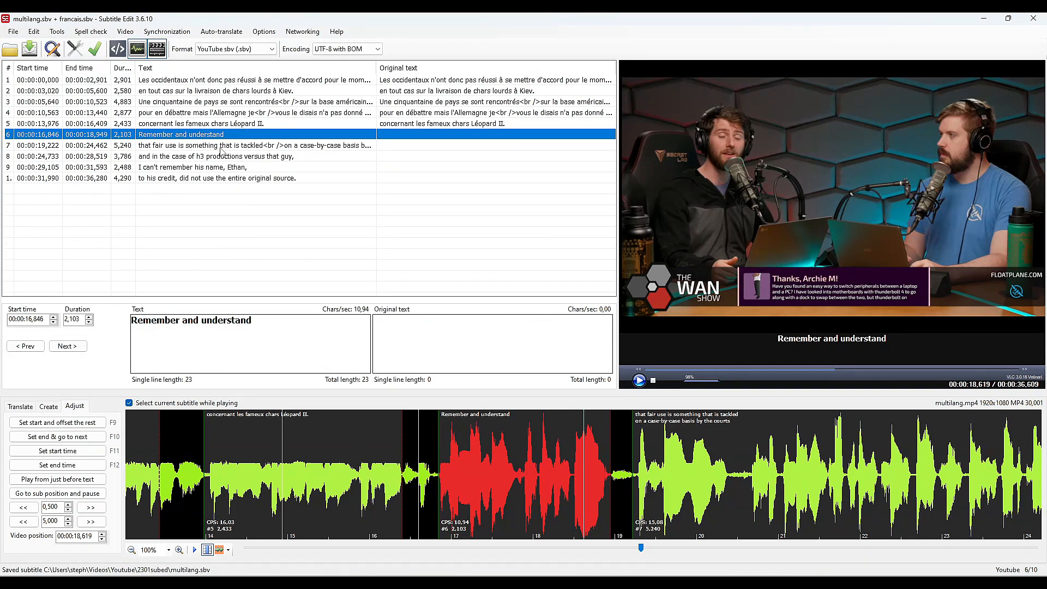
left_click(170, 91)
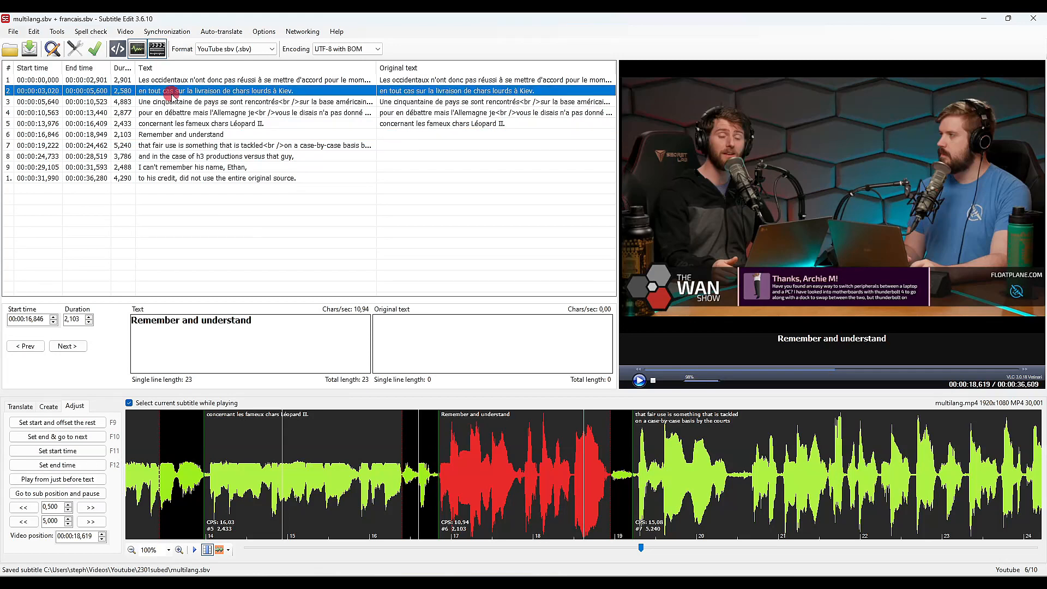
left_click(171, 144)
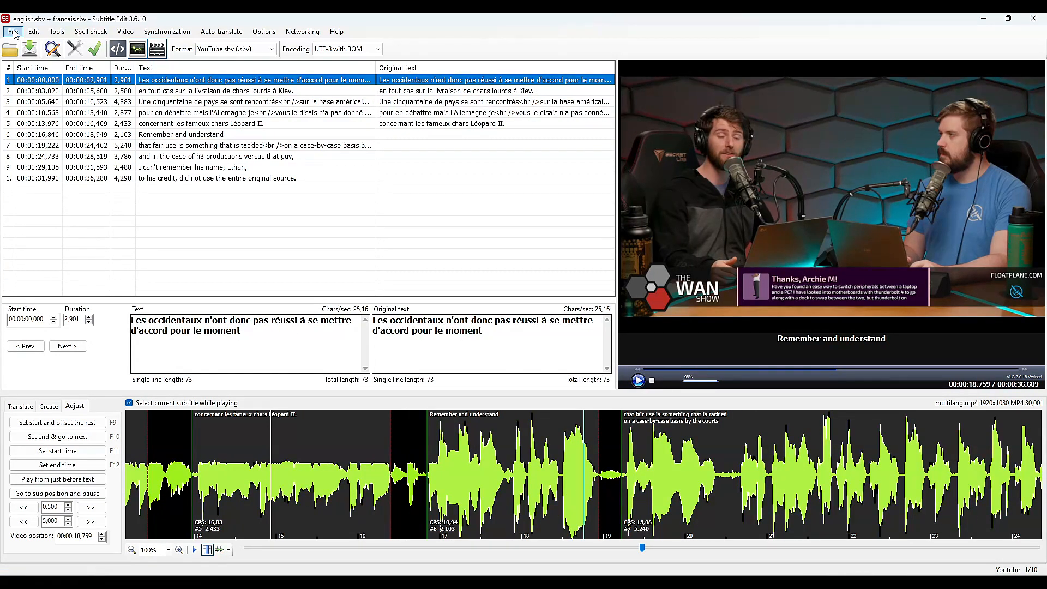
Start a new subtitle file and open francais.sbv from the 2301subed folder
left_click(13, 31)
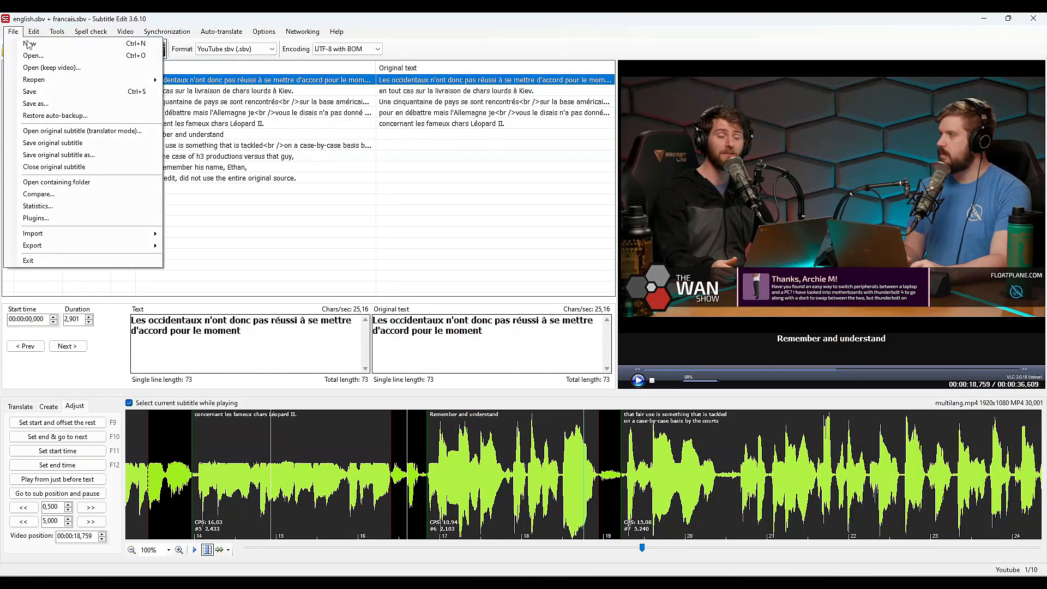
left_click(29, 44)
key("ctrl+o")
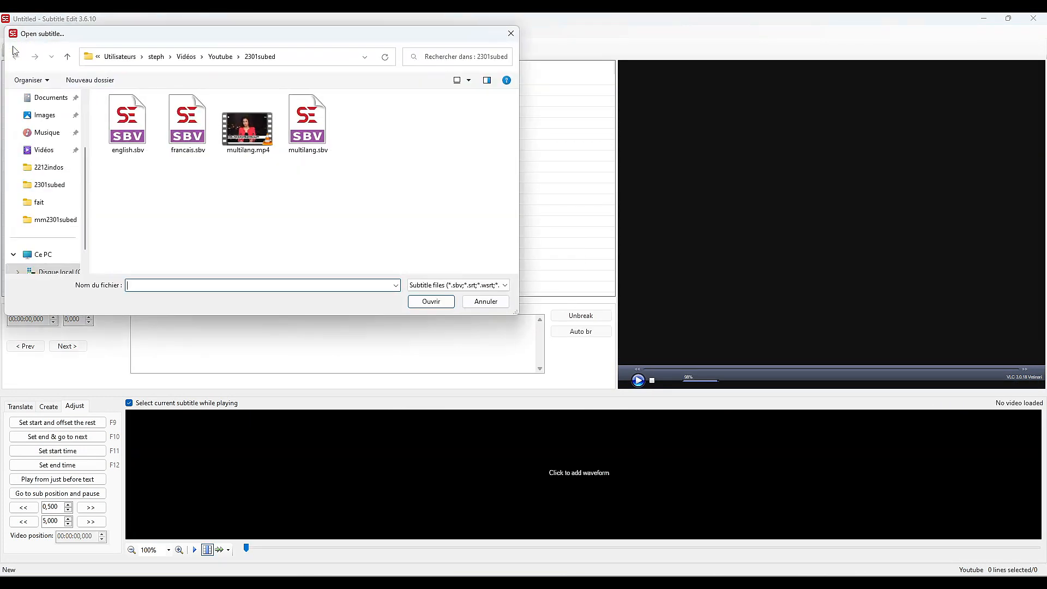
left_click(180, 115)
left_click(434, 302)
Delete the empty subtitles 6 to 9 and save the French file
left_click(90, 135)
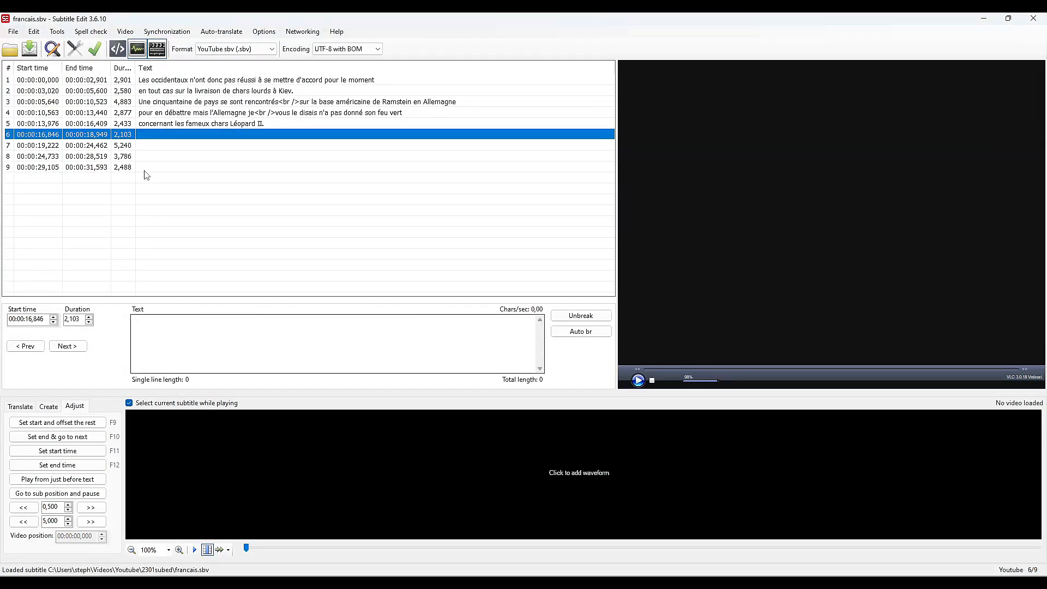
left_click(145, 169, "shift")
key("Delete")
key("Return")
key("ctrl+s")
Auto-translate the five subtitles from French to English with Google Translate V1 API, using no line merging
left_click(207, 34)
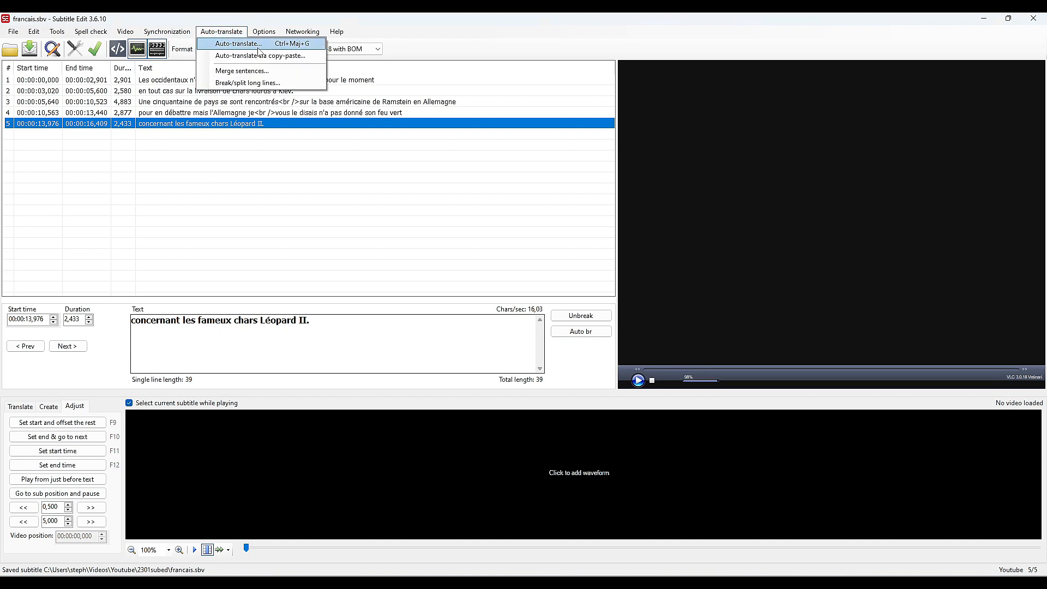
left_click(258, 47)
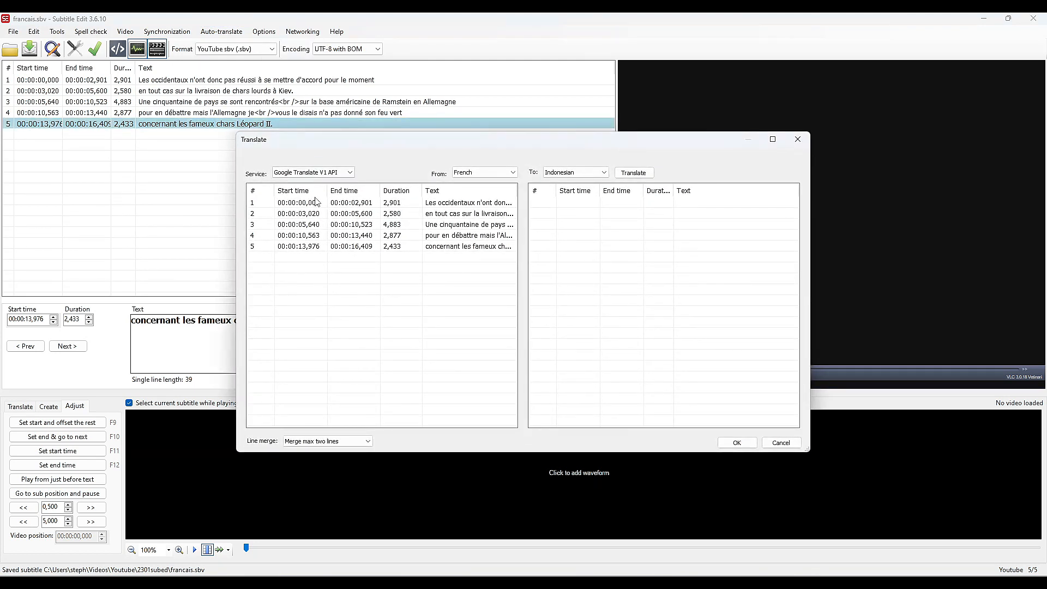
left_click(327, 440)
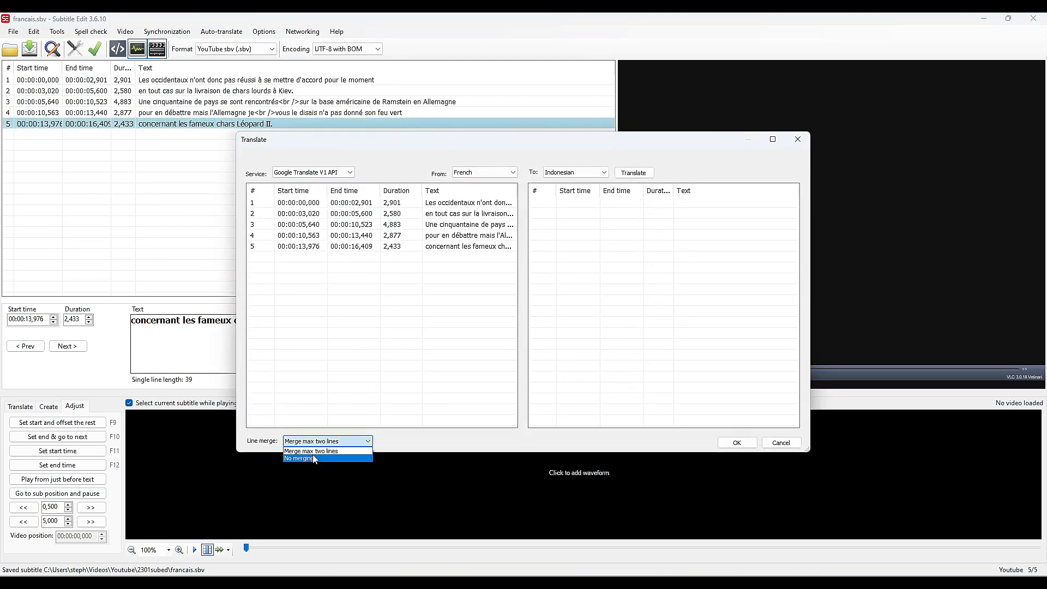
left_click(314, 460)
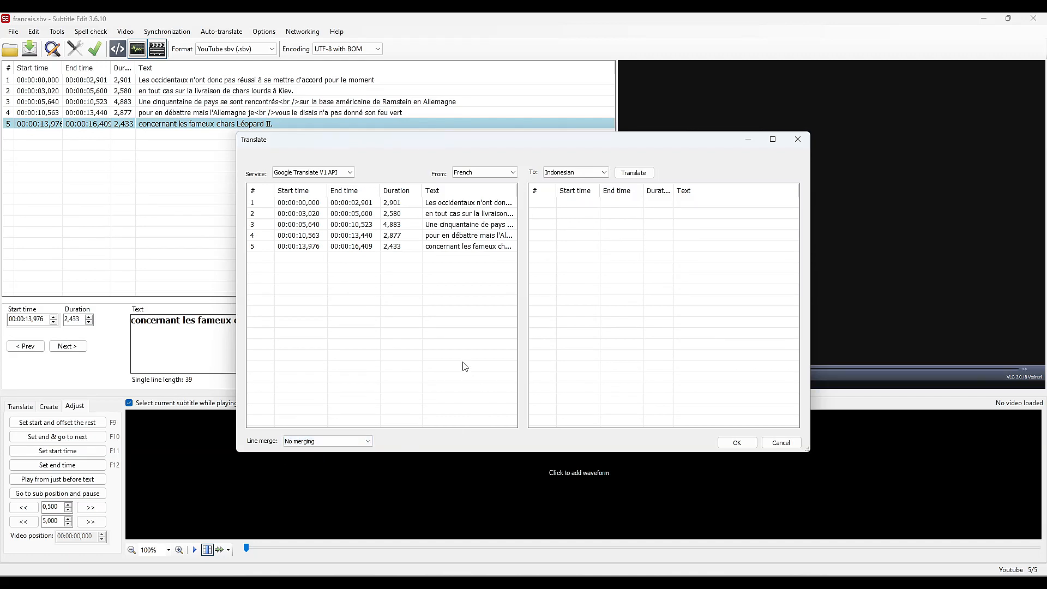
left_click(575, 173)
left_click(568, 229)
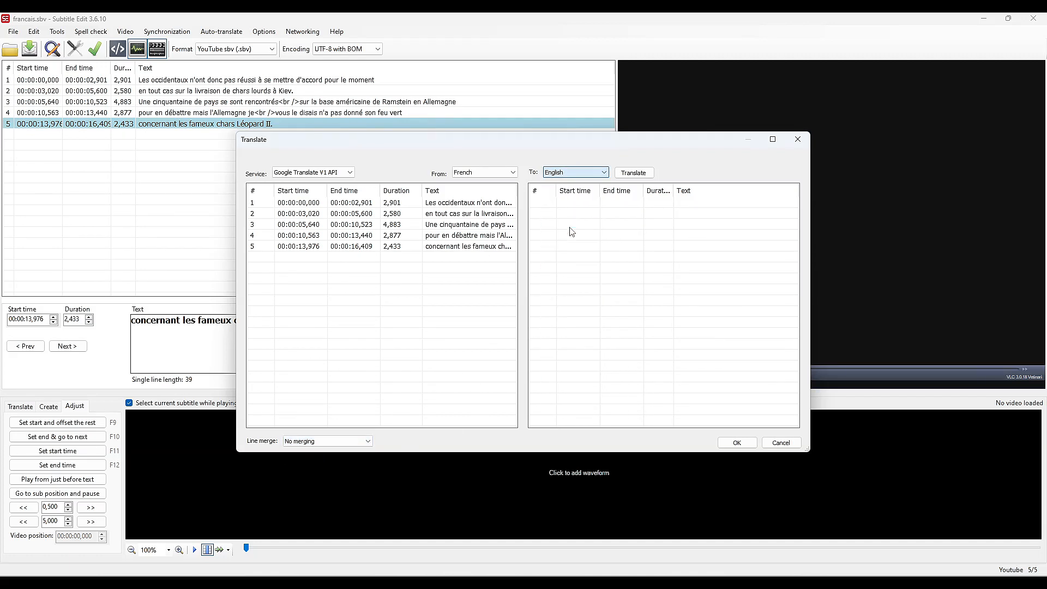
left_click(638, 176)
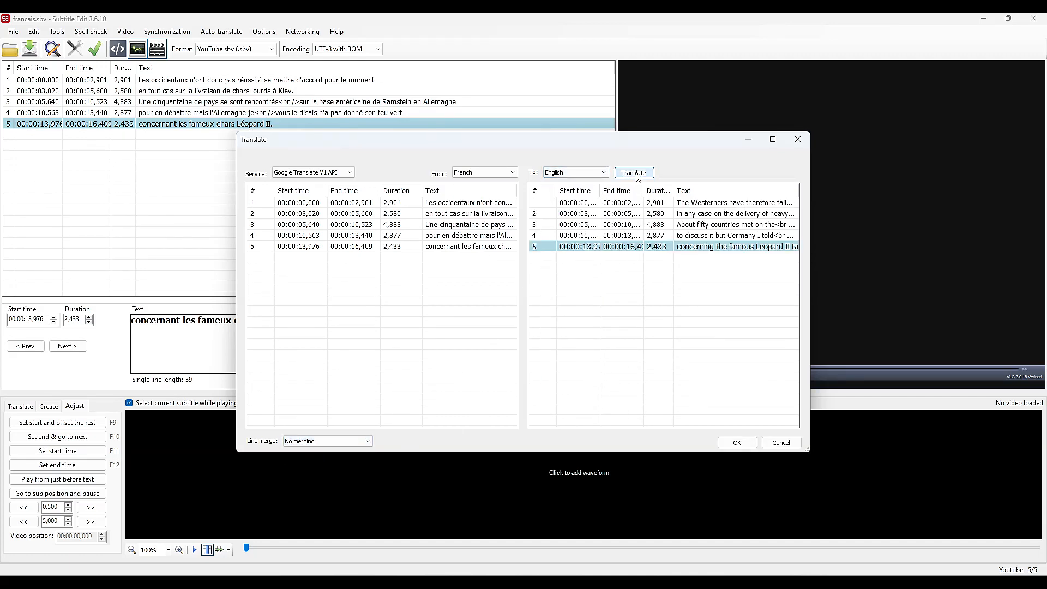
left_click(750, 446)
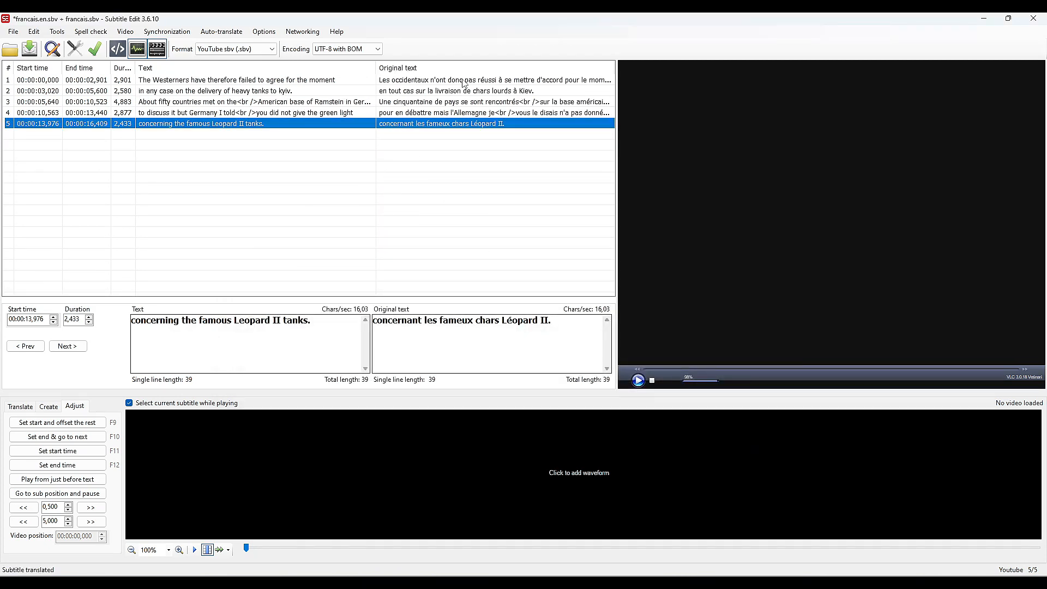
Check the first three translated lines against the French text and close the original subtitle
left_click(464, 82)
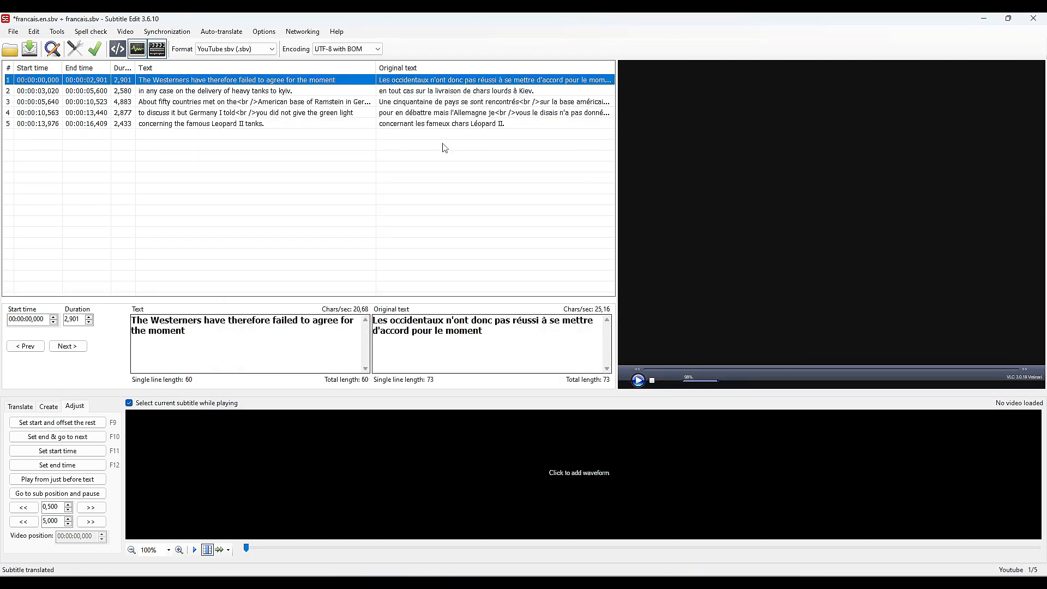
left_click(203, 94)
left_click(213, 337)
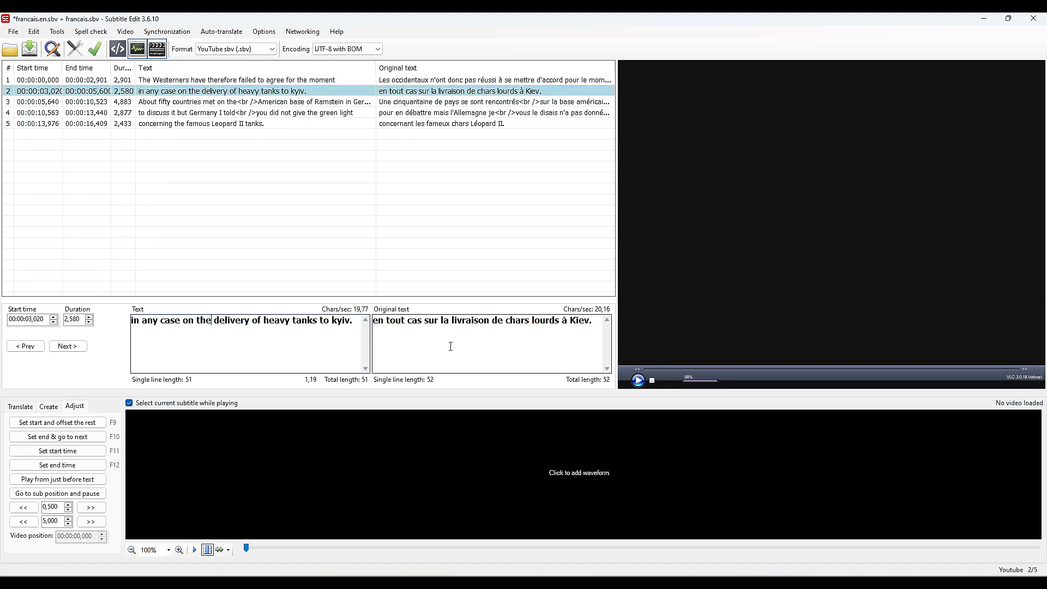
left_click(250, 102)
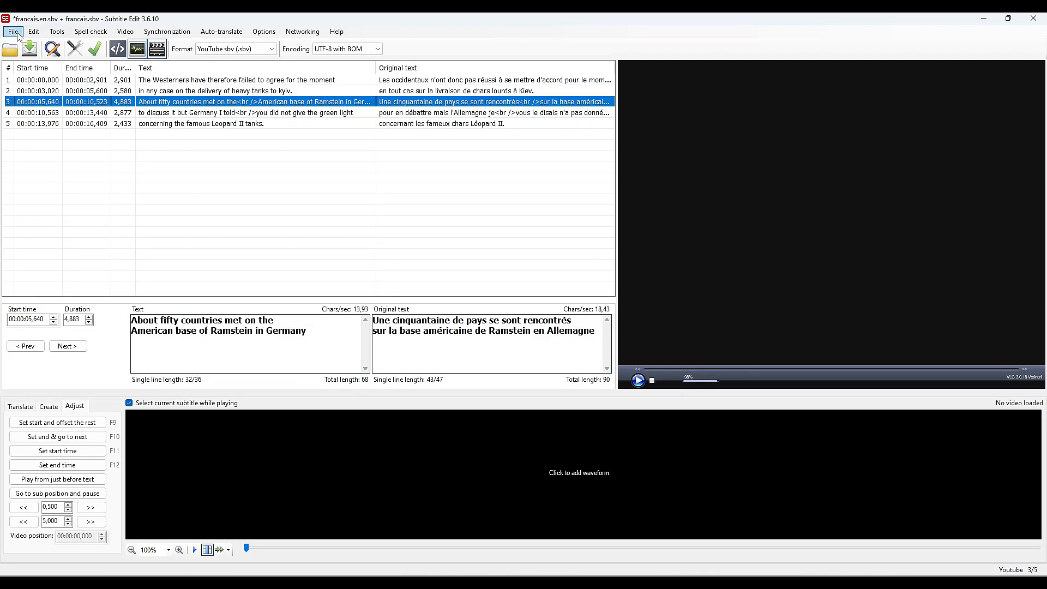
left_click(13, 32)
left_click(75, 173)
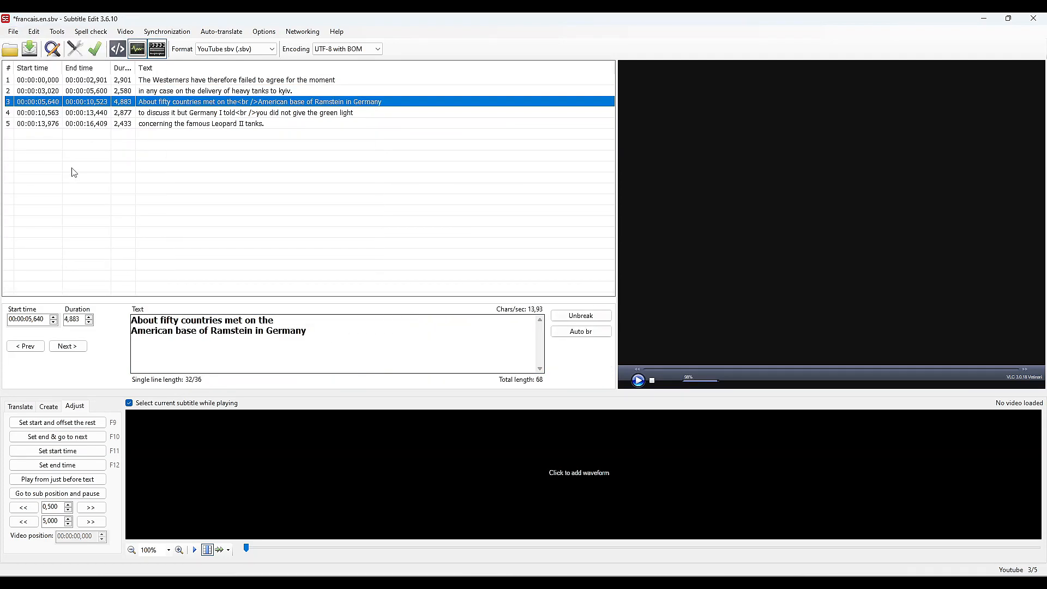
Remove the line breaks from all five English subtitles
left_click(240, 82)
key("ctrl+a")
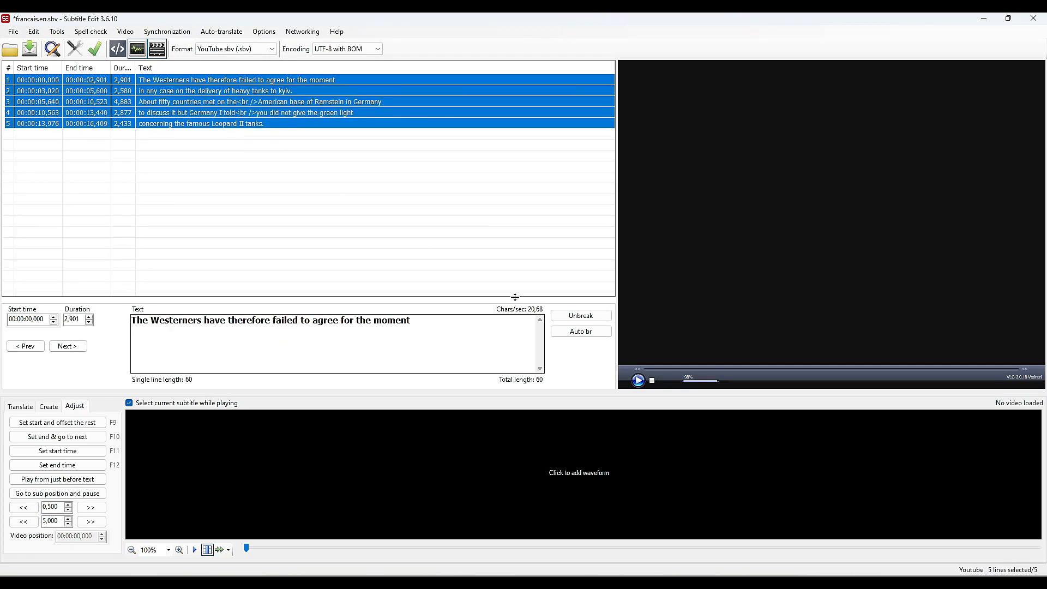
left_click(579, 317)
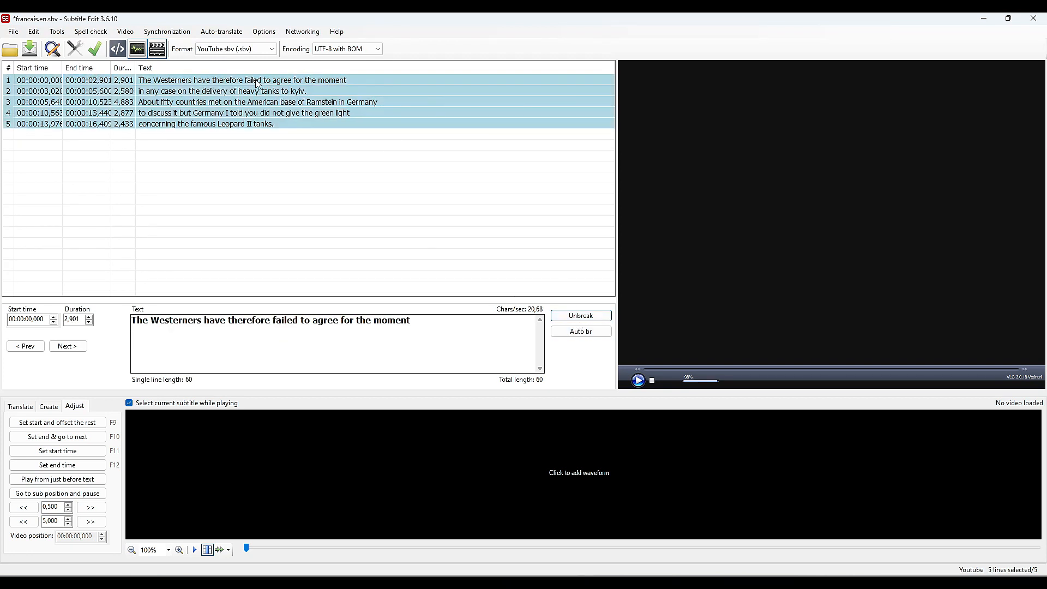
Save the translated English subtitles as francais.en.sbv in the 2301subed folder
left_click(14, 31)
left_click(24, 103)
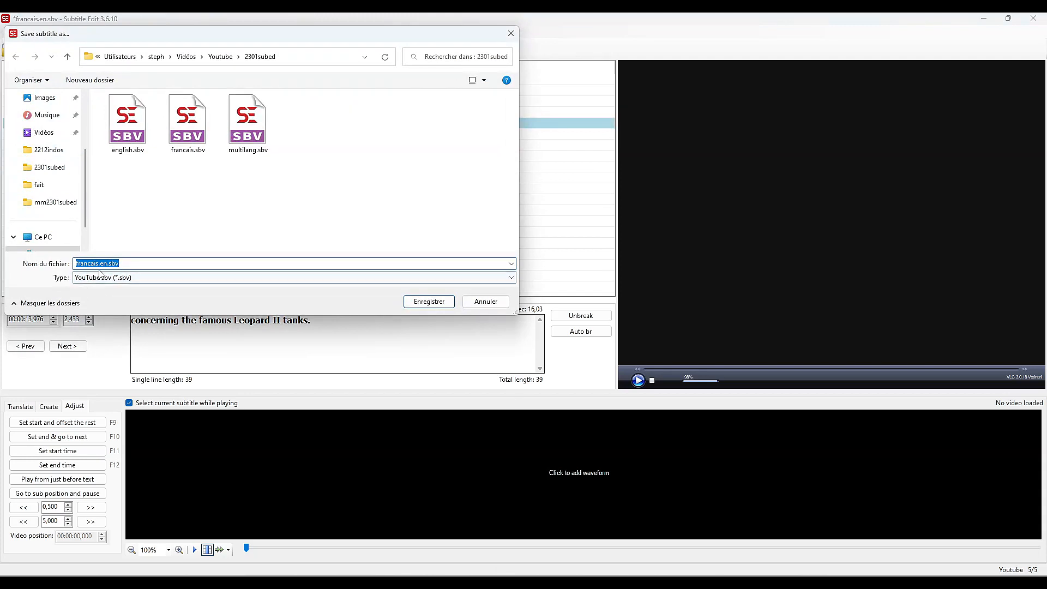
left_click(163, 265)
left_click(435, 305)
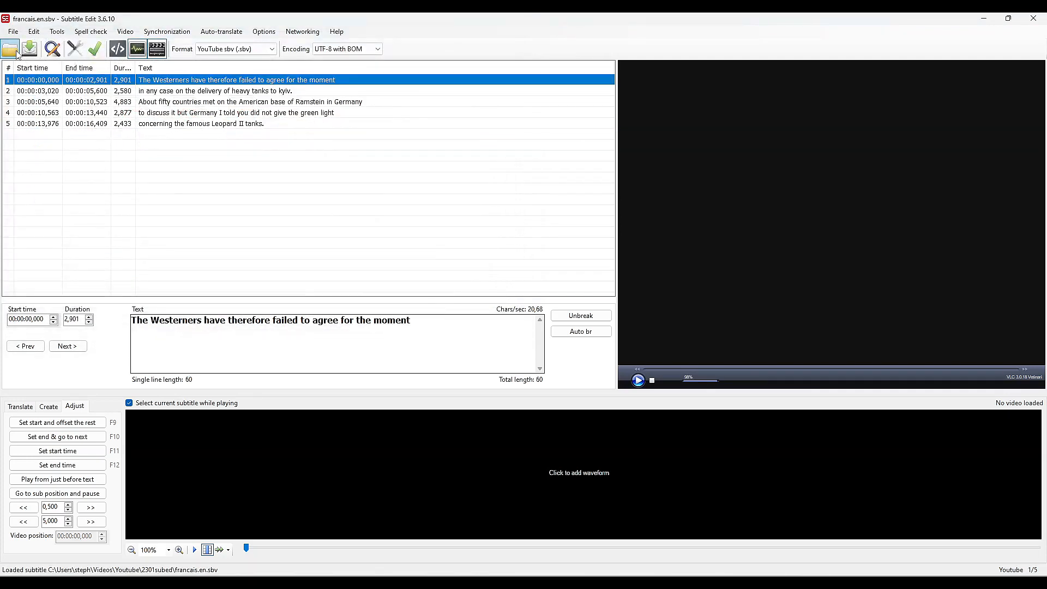
Open english.sbv and load francais.en.sbv beside it as the original subtitle
left_click(12, 51)
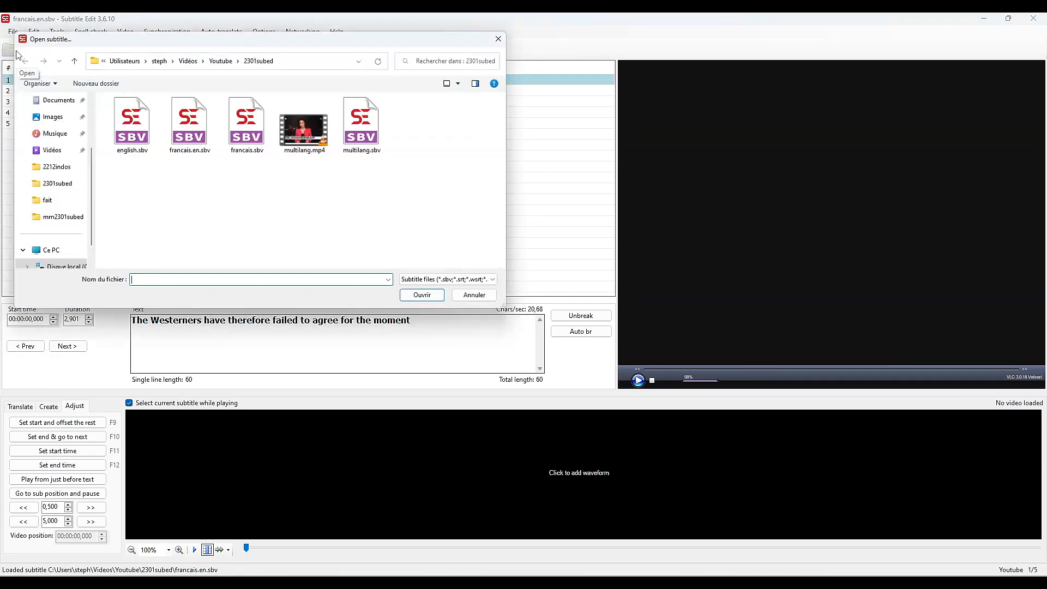
left_click(128, 126)
left_click(430, 301)
left_click(13, 31)
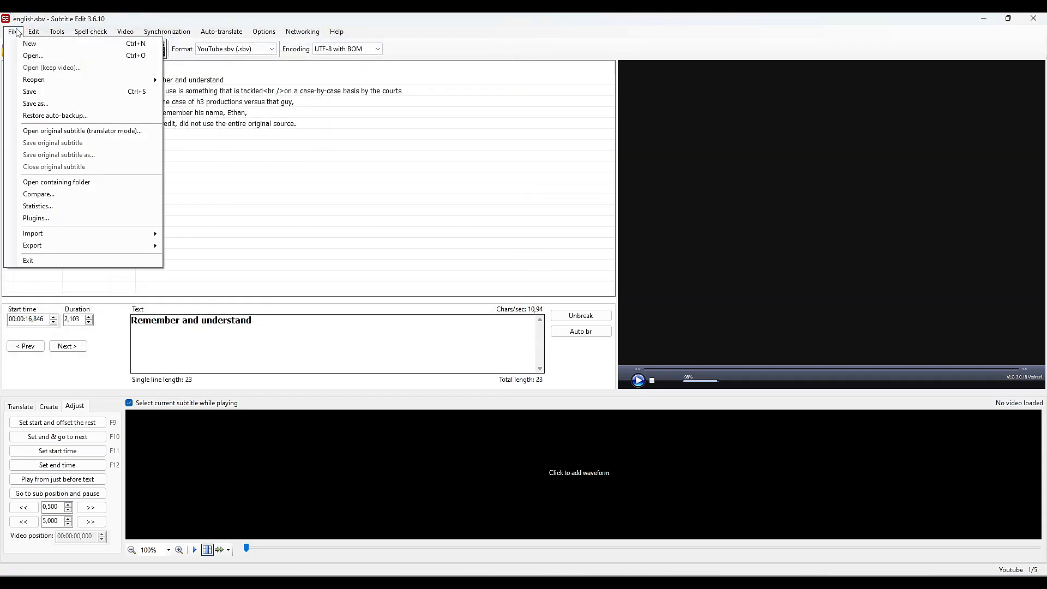
left_click(124, 137)
left_click(183, 143)
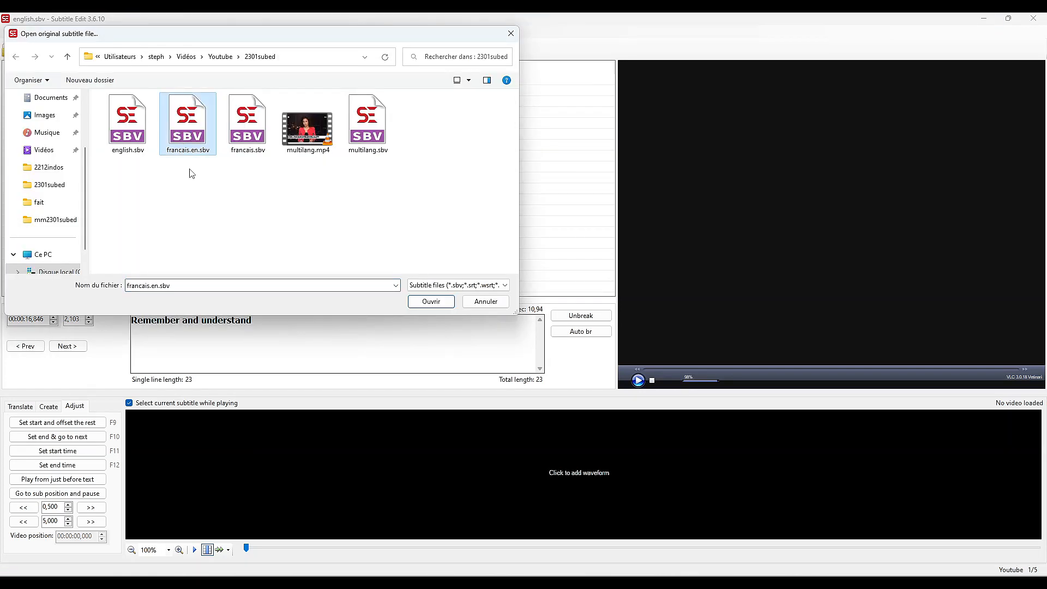
left_click(432, 302)
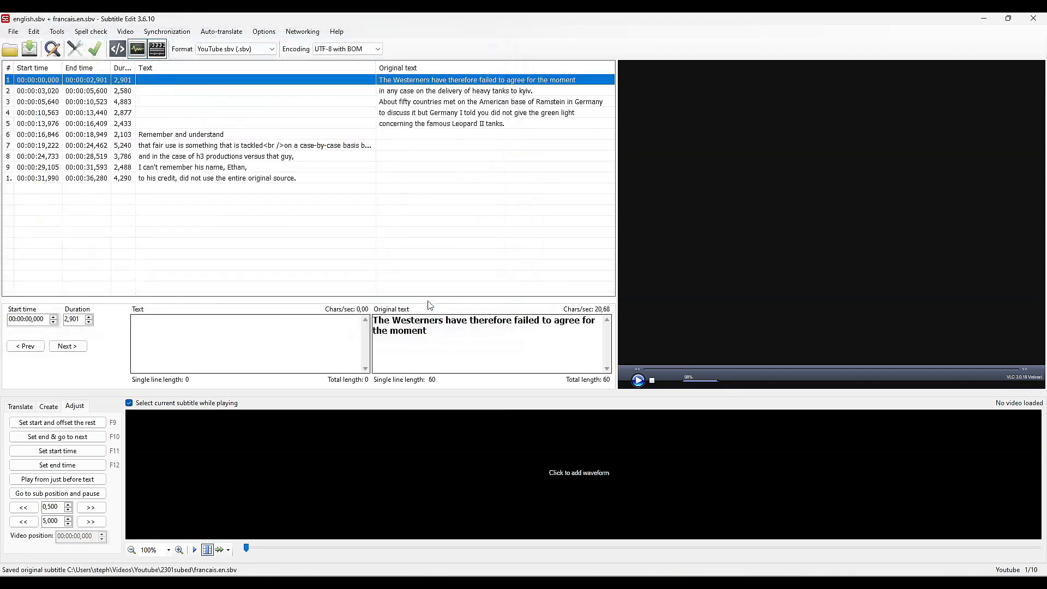
Copy the original English text of the first five lines into the current text column
left_click(472, 124, "shift")
right_click(472, 96)
mouse_move(548, 126)
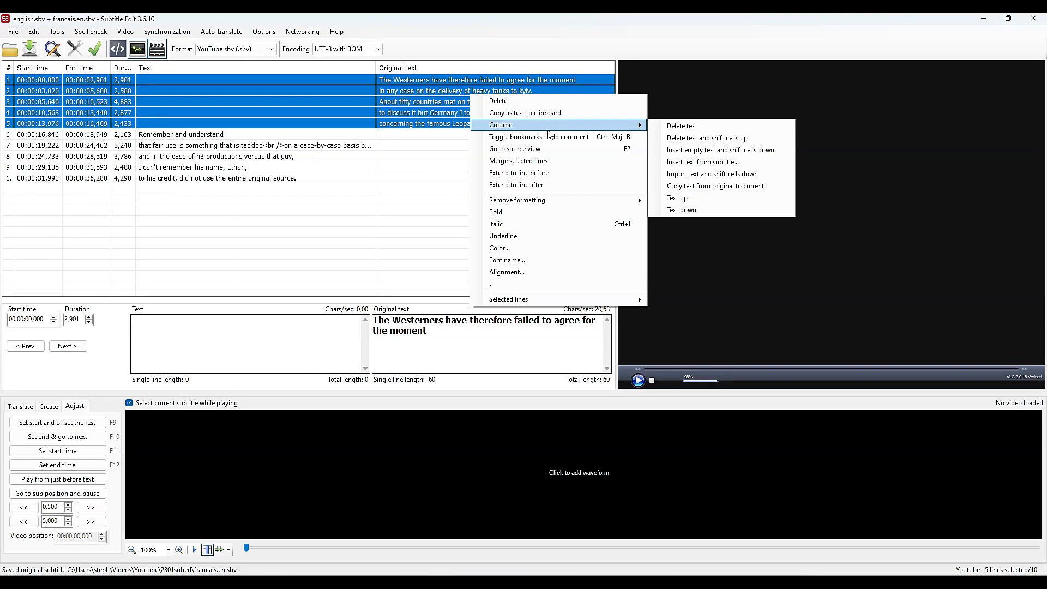
left_click(713, 190)
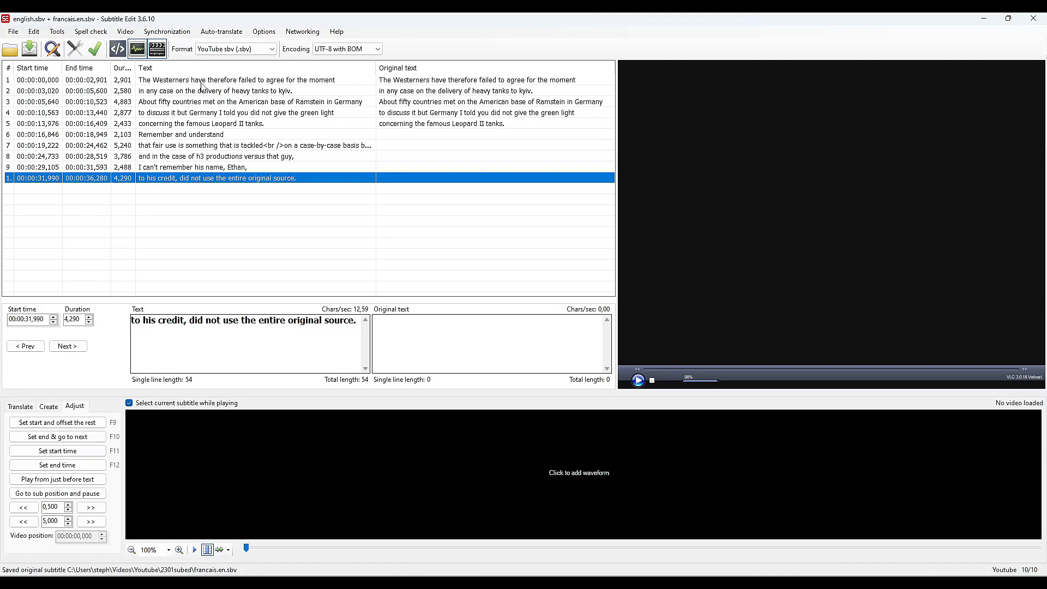
Save the combined English subtitles as multilang.en.sbv in YouTube sbv format
left_click(13, 31)
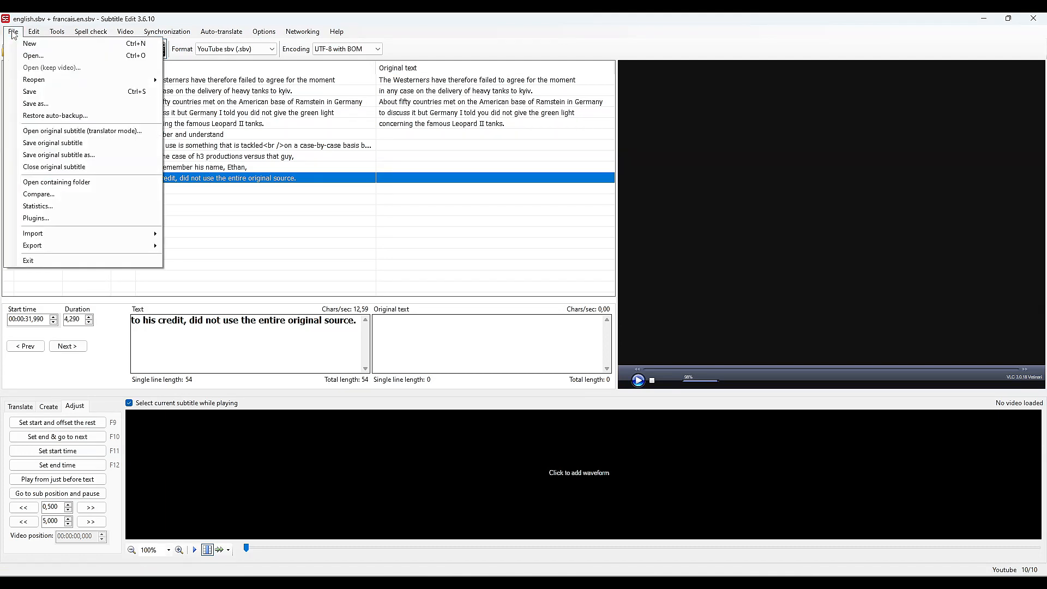
left_click(41, 105)
left_click(106, 263)
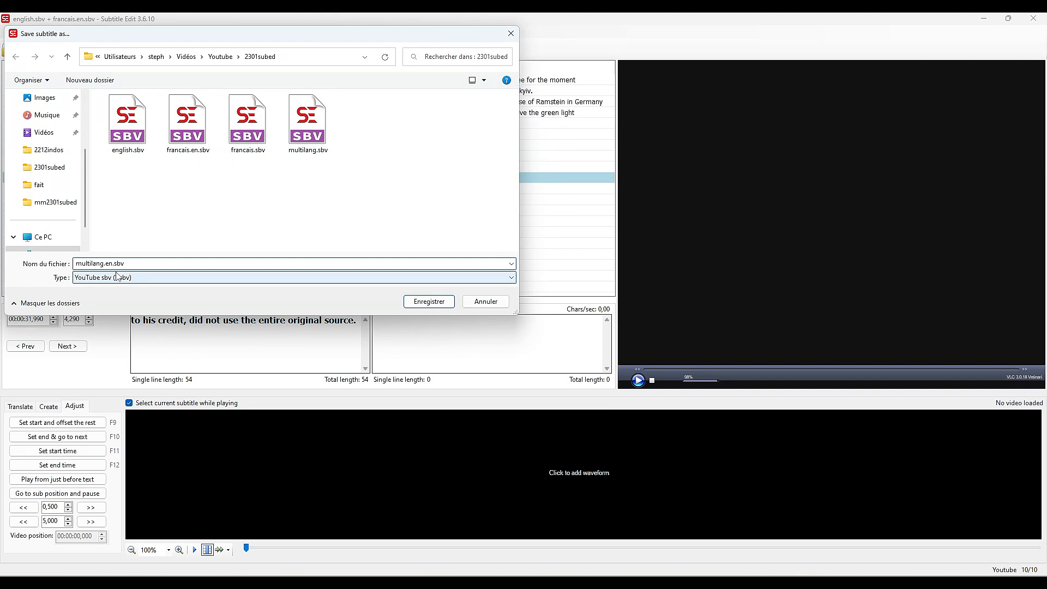
type("en.")
left_click(426, 303)
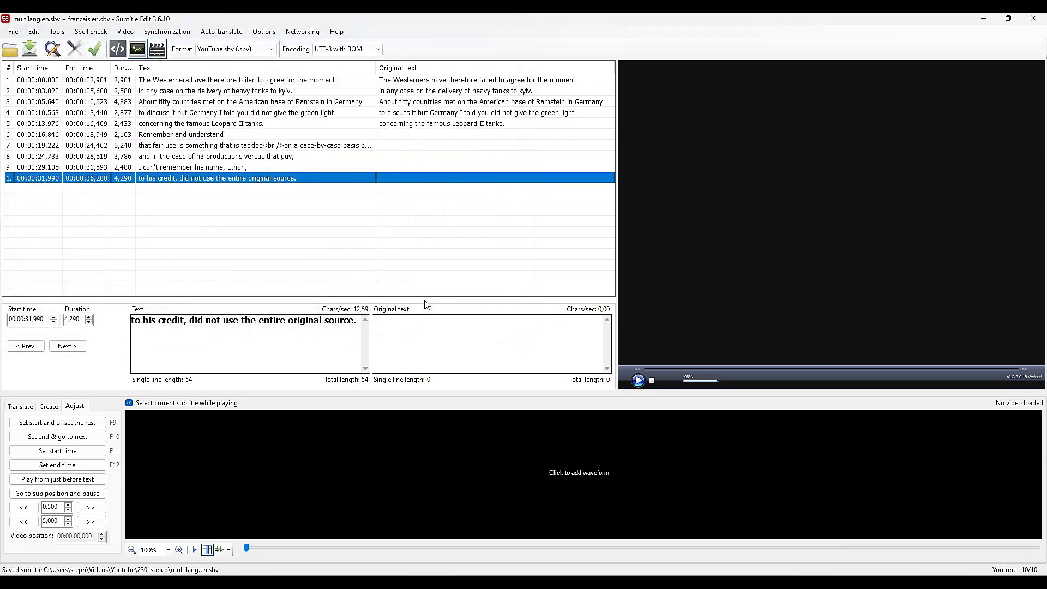
Close the original subtitle and preview the English subtitles over the multilang.mp4 video, returning to the first line
left_click(13, 31)
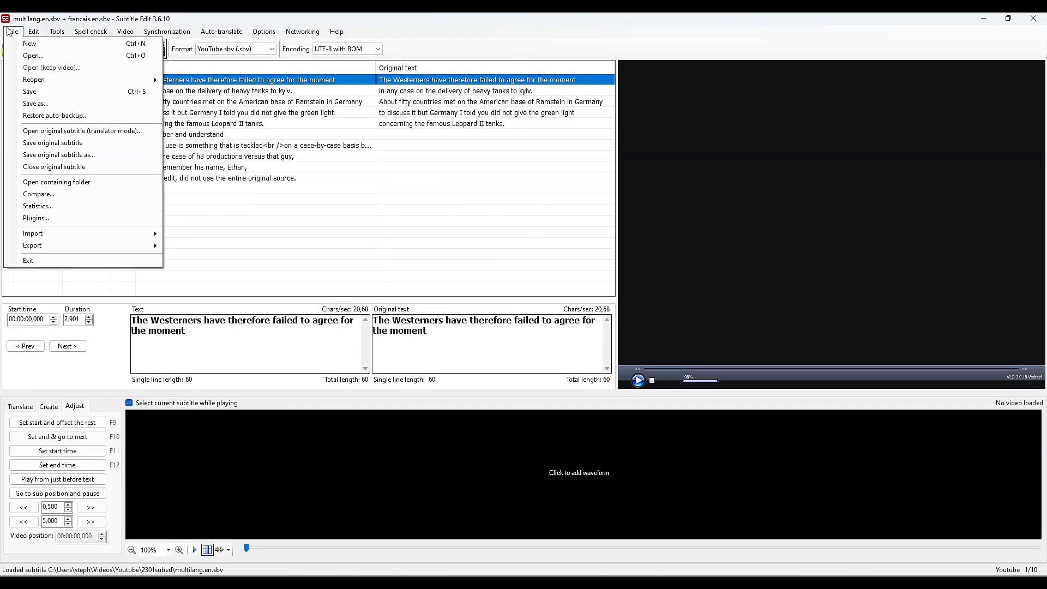
left_click(50, 167)
left_click(751, 198)
left_click(150, 144)
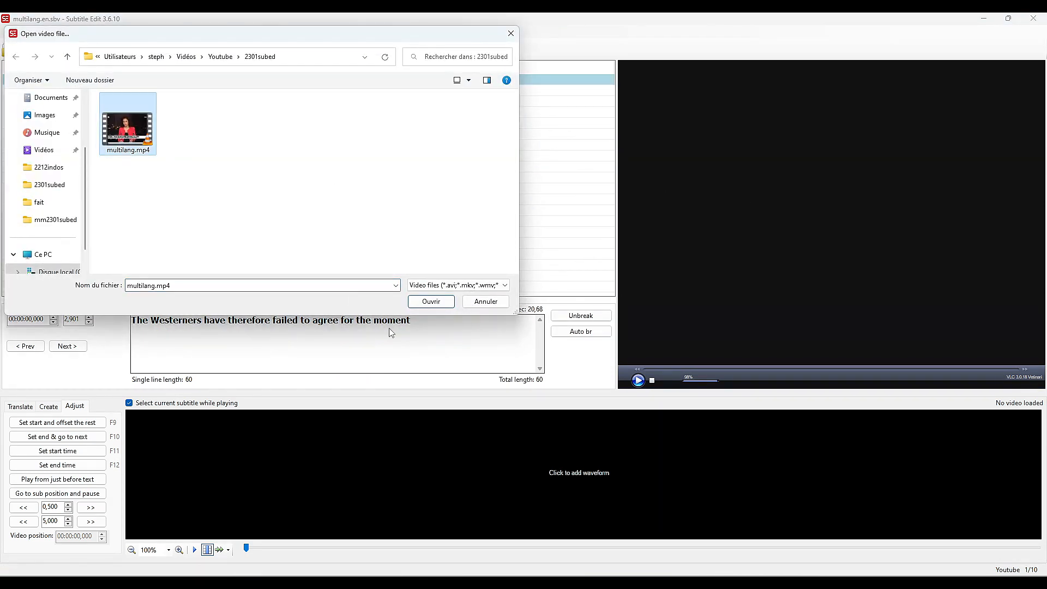
left_click(431, 301)
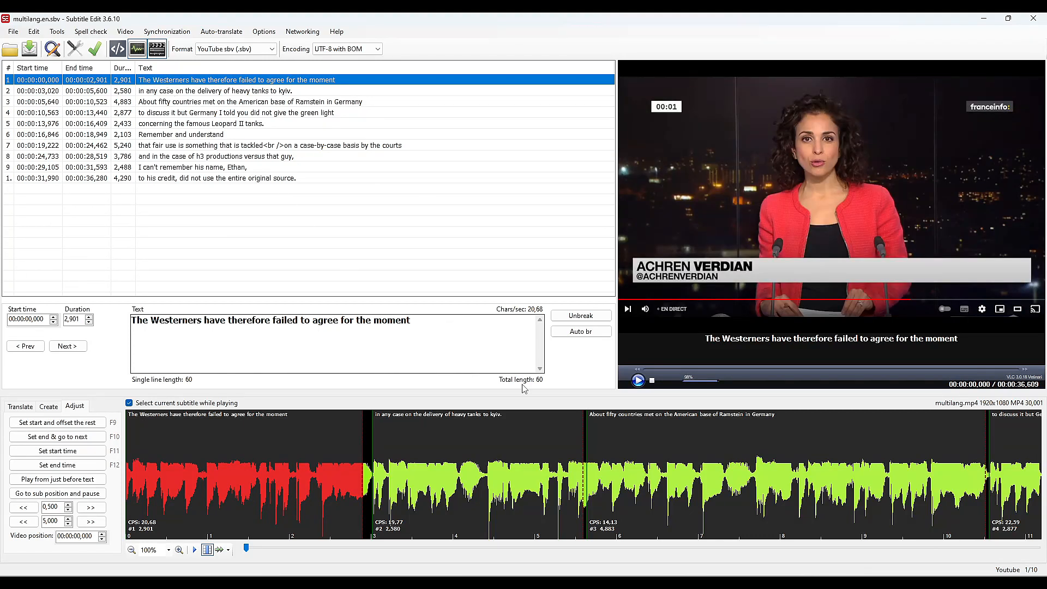
left_click(638, 380)
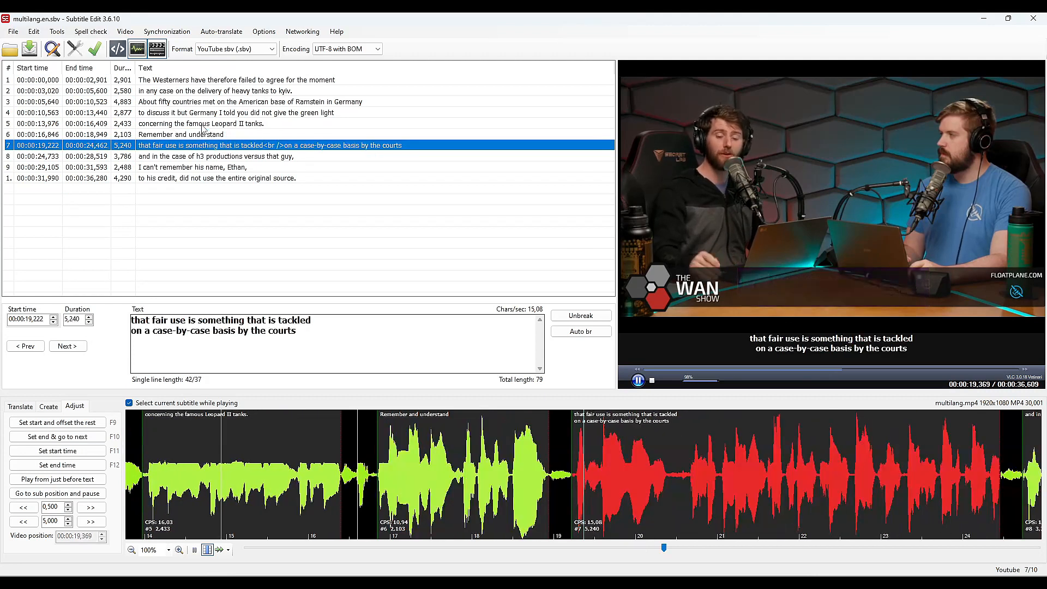
double_click(190, 80)
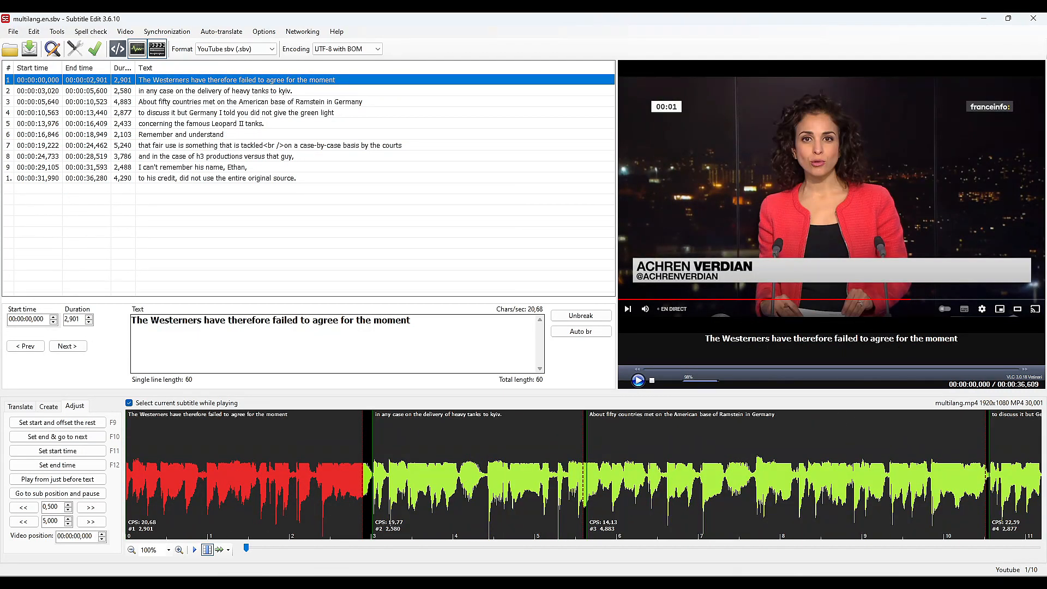
Auto-translate all the subtitles from English to Indonesian with Google Translate V1 API
left_click(222, 31)
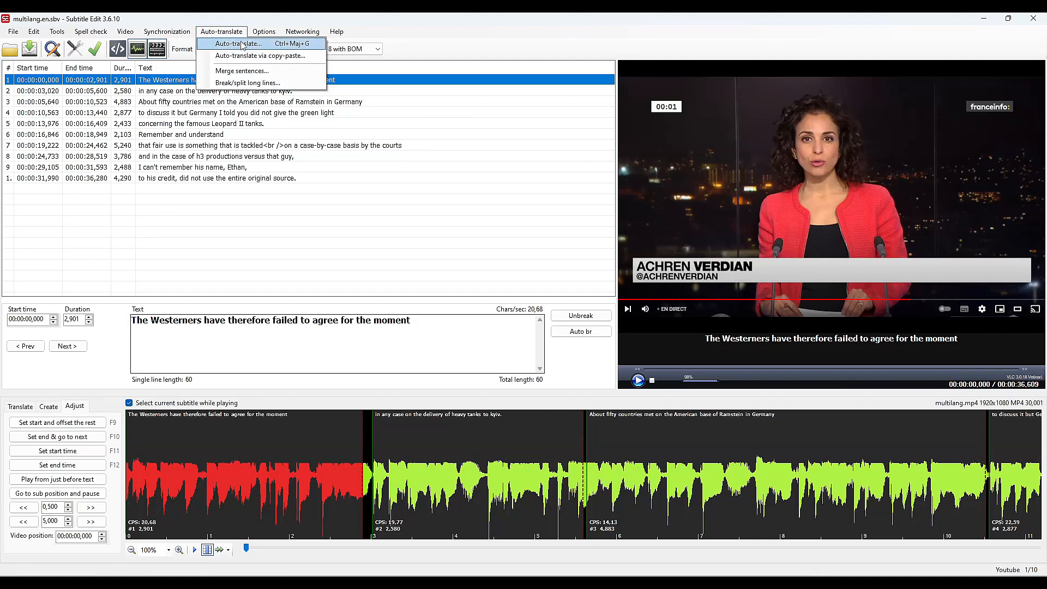
left_click(244, 44)
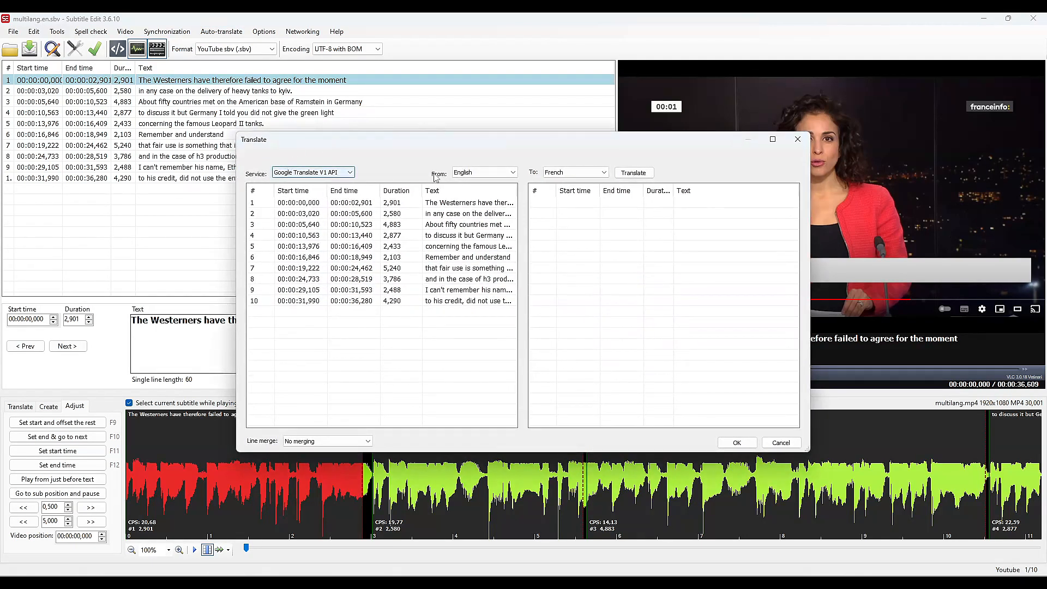
left_click(574, 175)
left_click(572, 308)
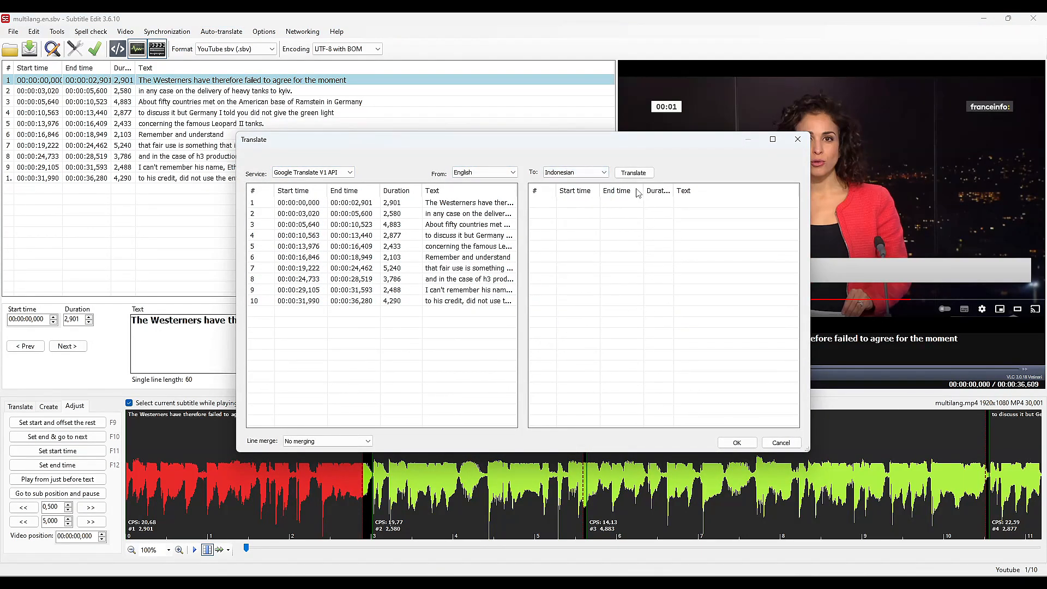
left_click(634, 173)
left_click(737, 442)
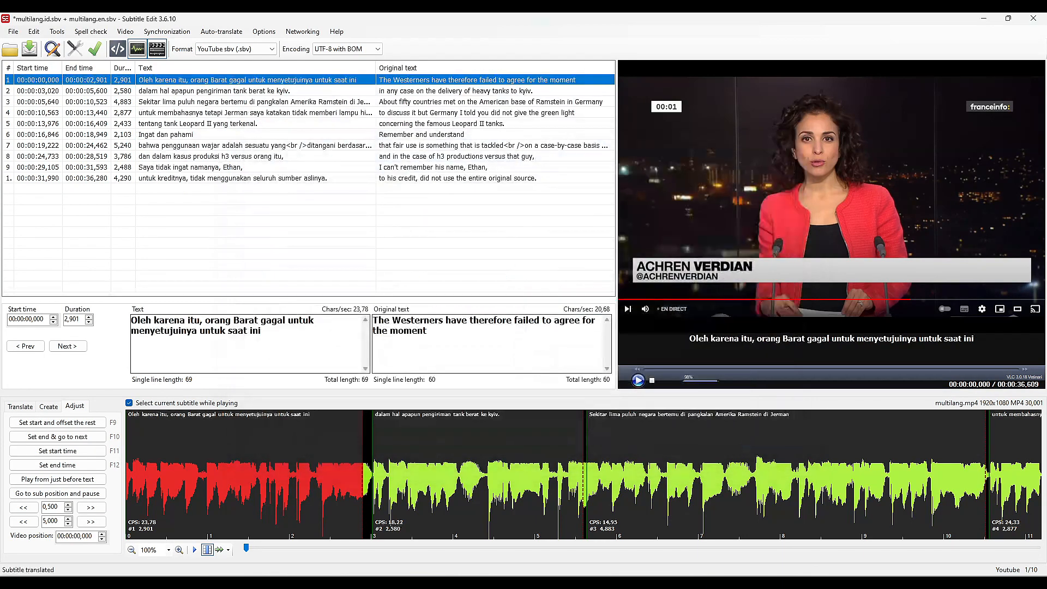
Examine the Indonesian lines beside the English originals, focusing on line 7 about fair use
key("Down")
key("Down")
key("Down")
key("Down")
key("Down")
key("Down")
key("Down")
key("Down")
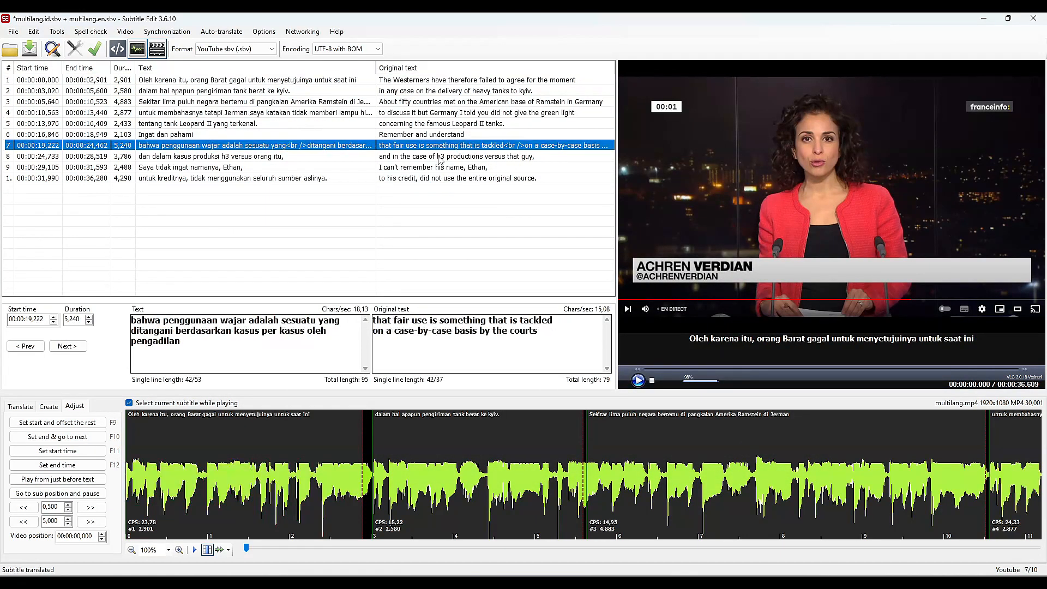
left_click(245, 102)
left_click(236, 146)
left_click(250, 330)
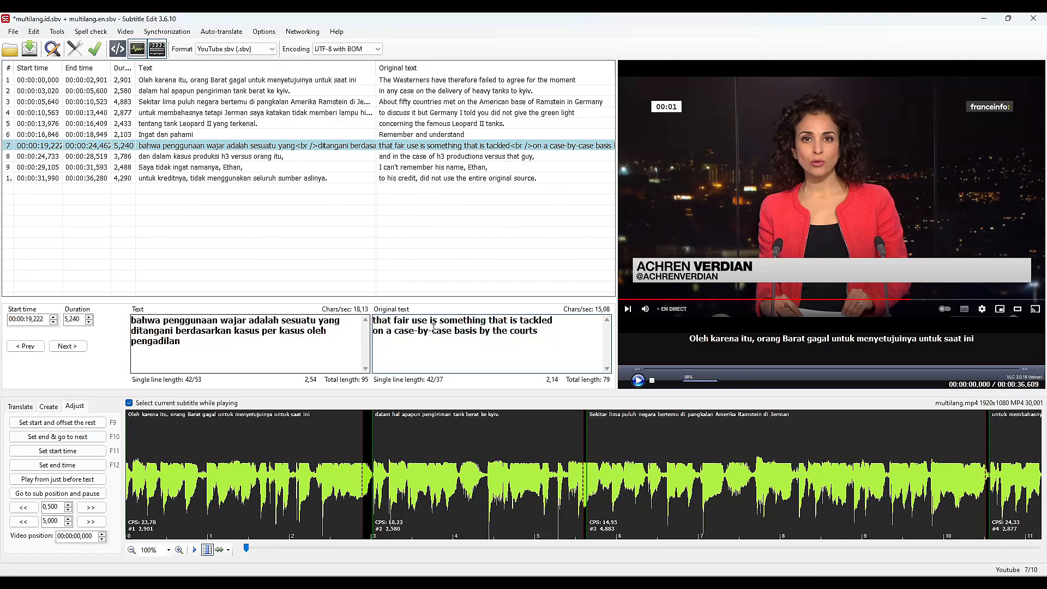
Close the English original subtitle and save the Indonesian translation as multilang.id.sbv in YouTube sbv format
left_click(13, 31)
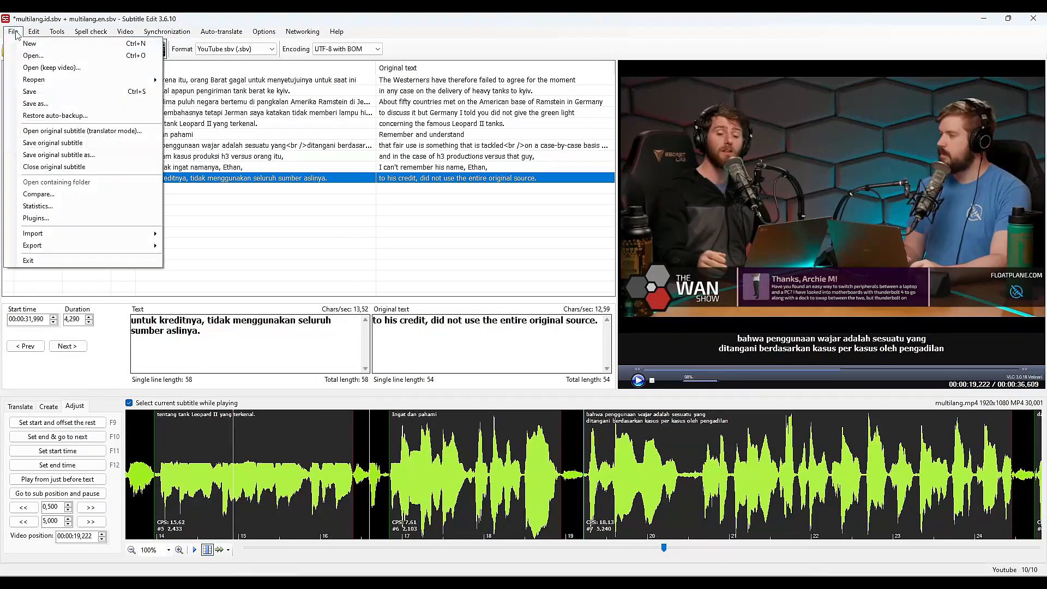
left_click(59, 169)
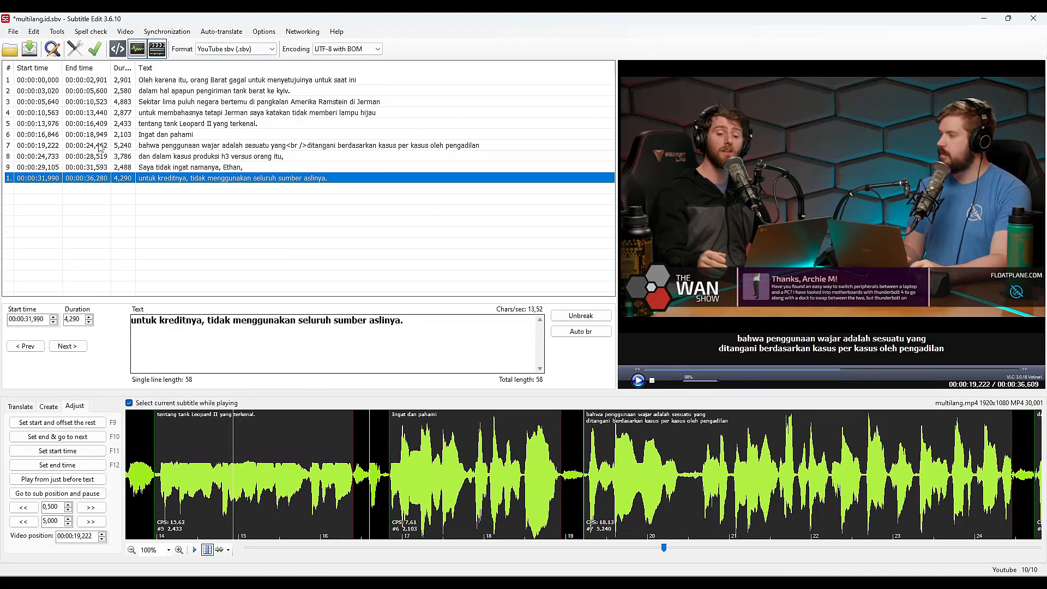
left_click(274, 149)
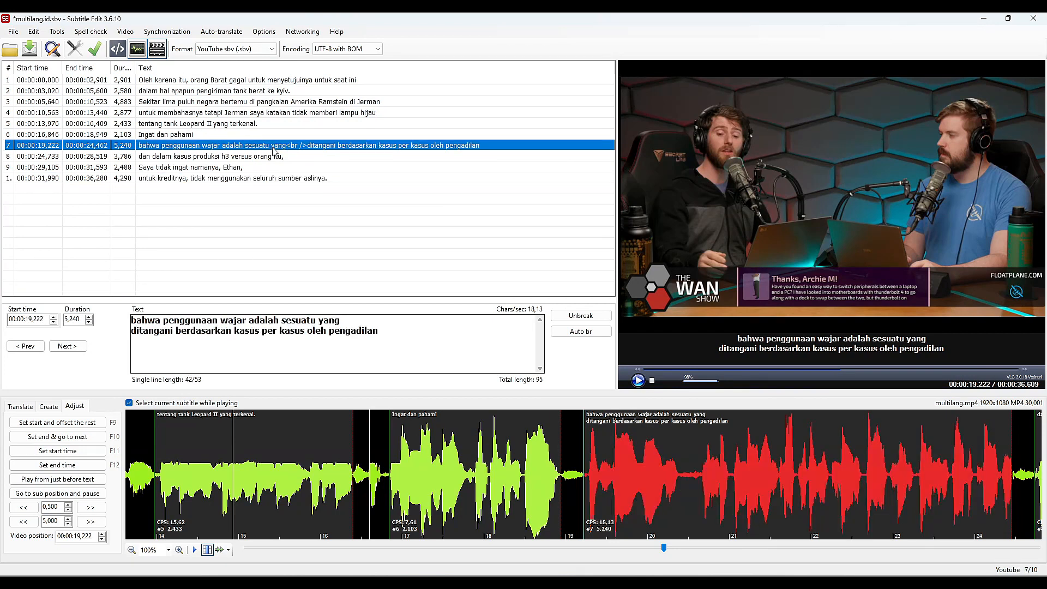
left_click(13, 31)
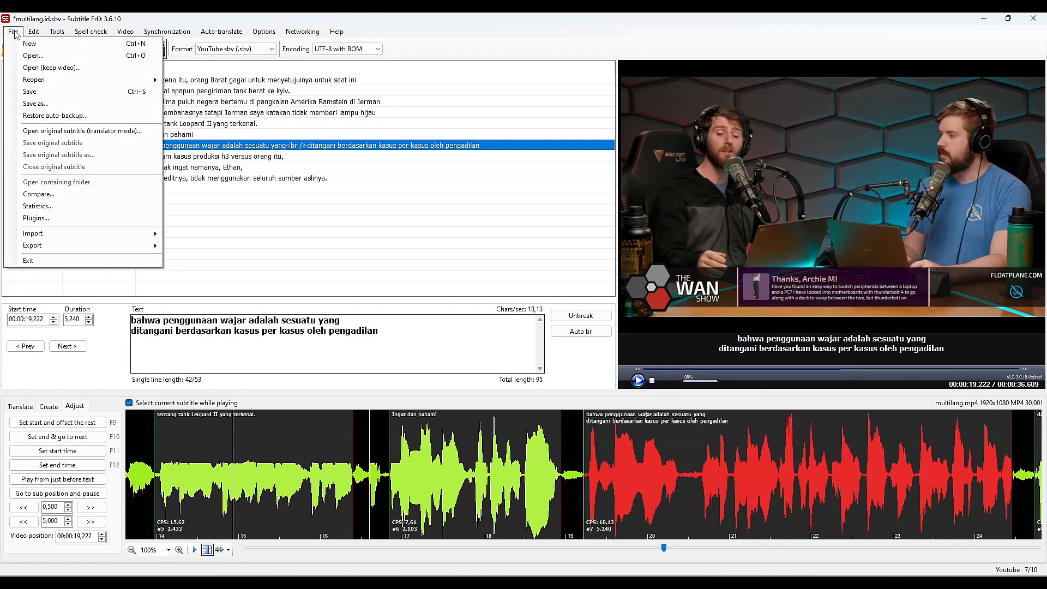
left_click(55, 106)
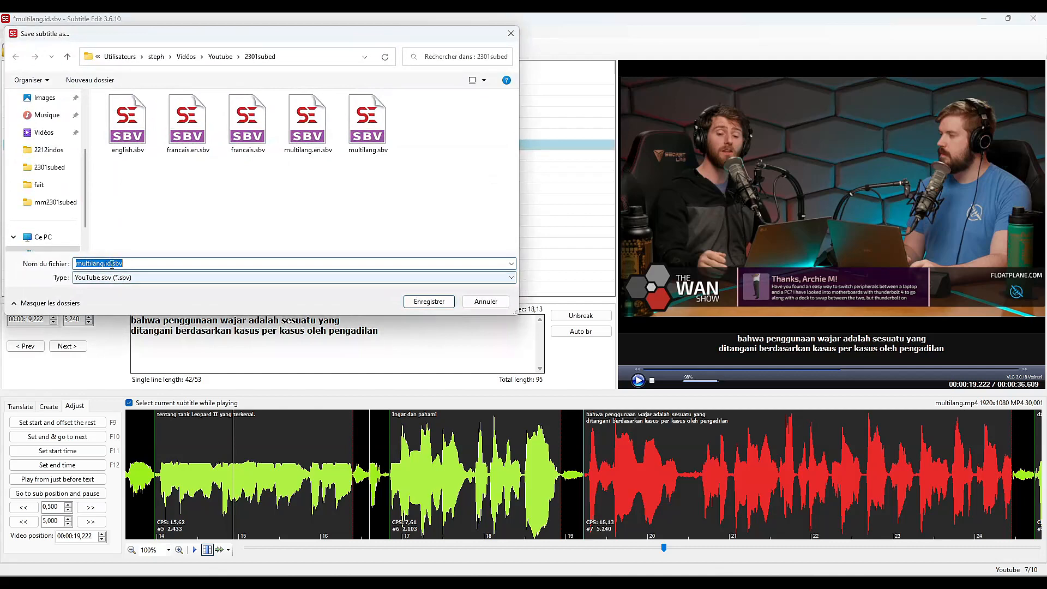
left_click(127, 281)
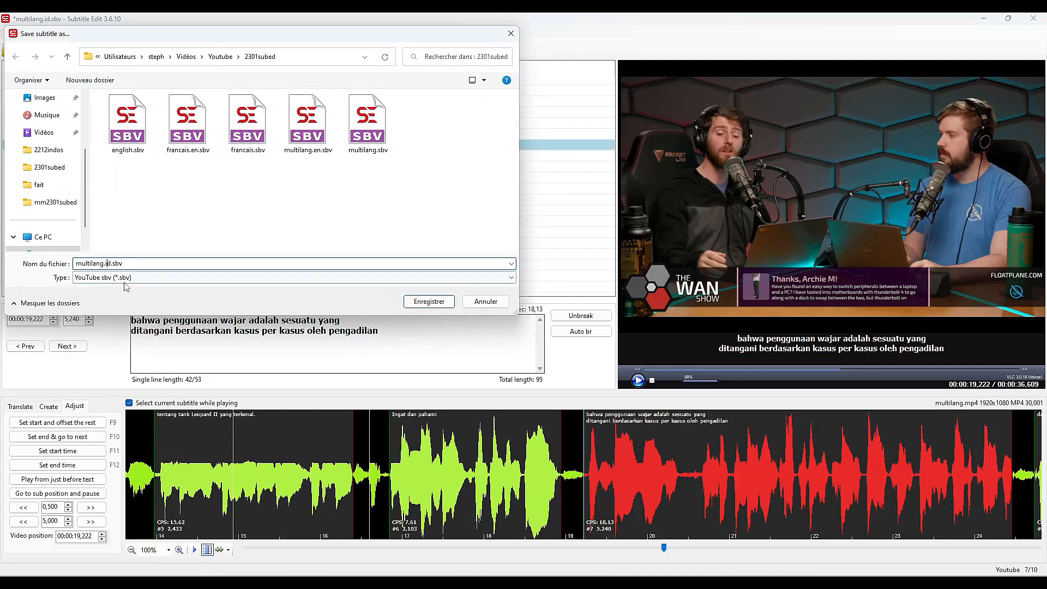
left_click(422, 303)
Open the English subtitle file multilang.en.sbv from the 2301subed folder
left_click(13, 31)
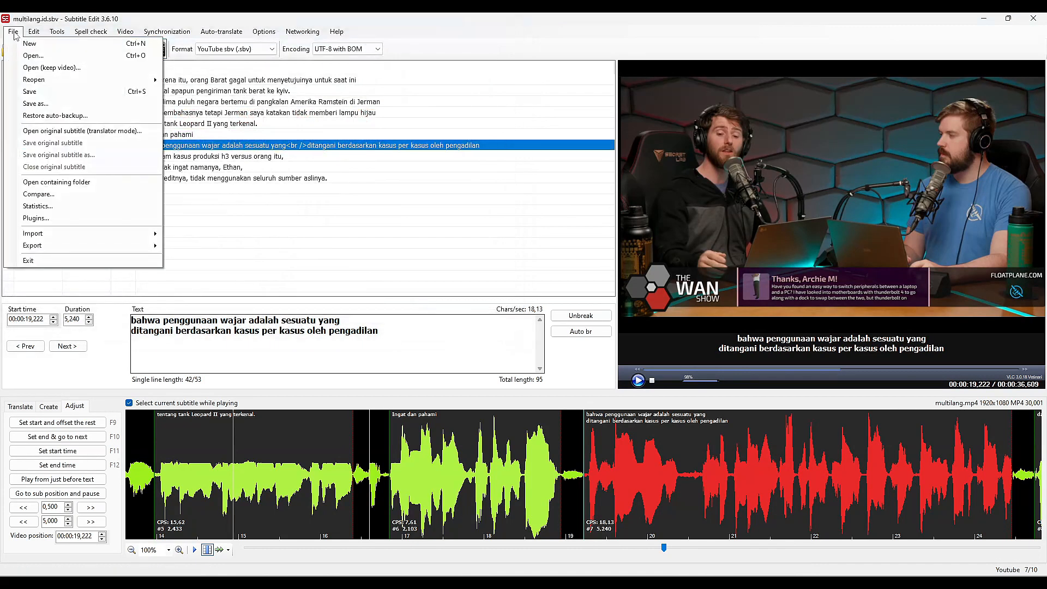
left_click(31, 56)
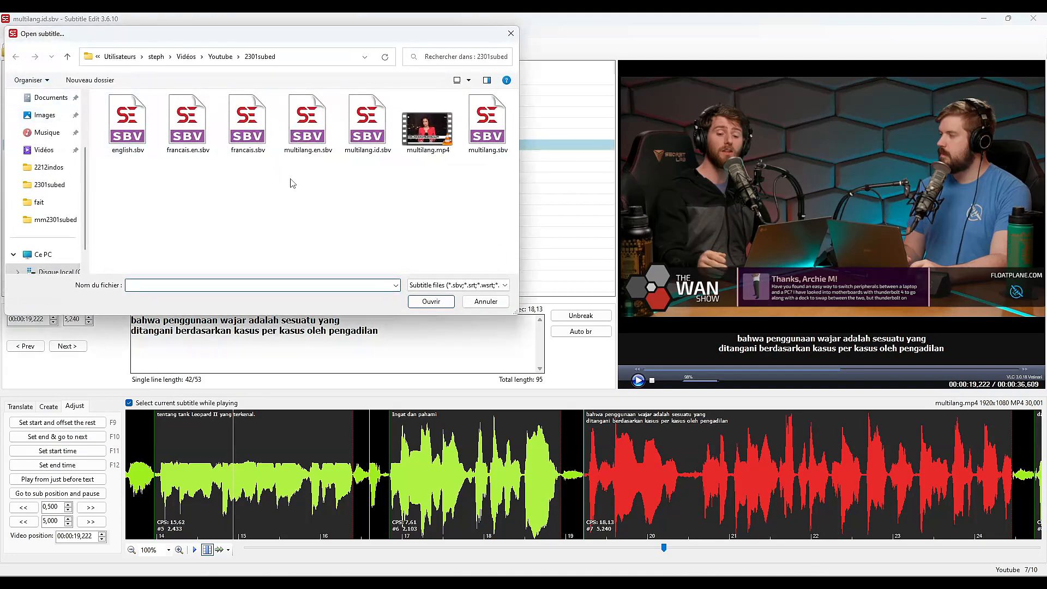
double_click(302, 164)
Auto-translate all the subtitles from English to Spanish with Google Translate V1 API and accept the translation
left_click(221, 31)
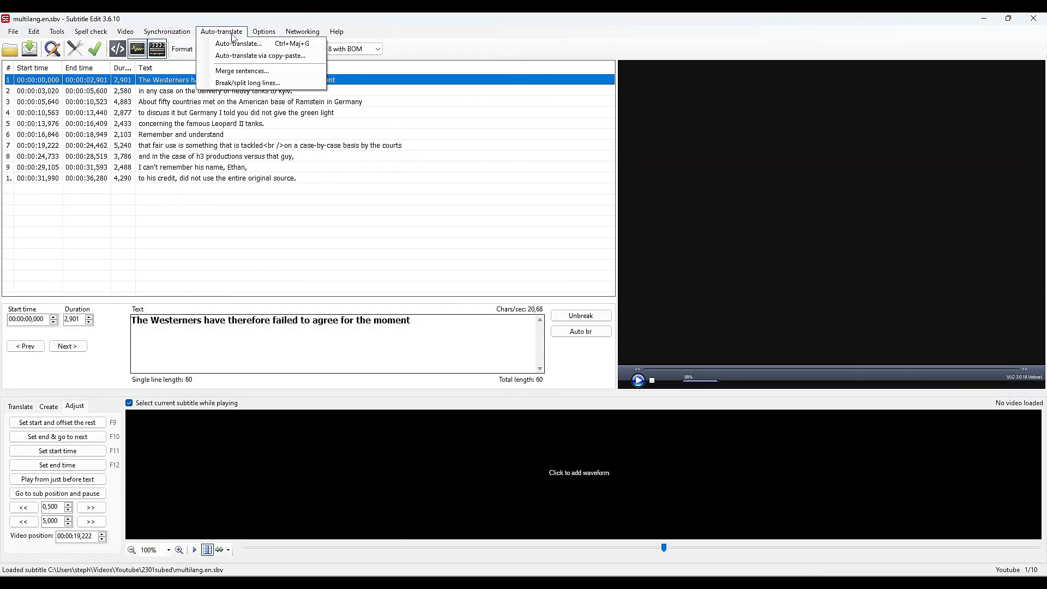
left_click(231, 42)
left_click(602, 174)
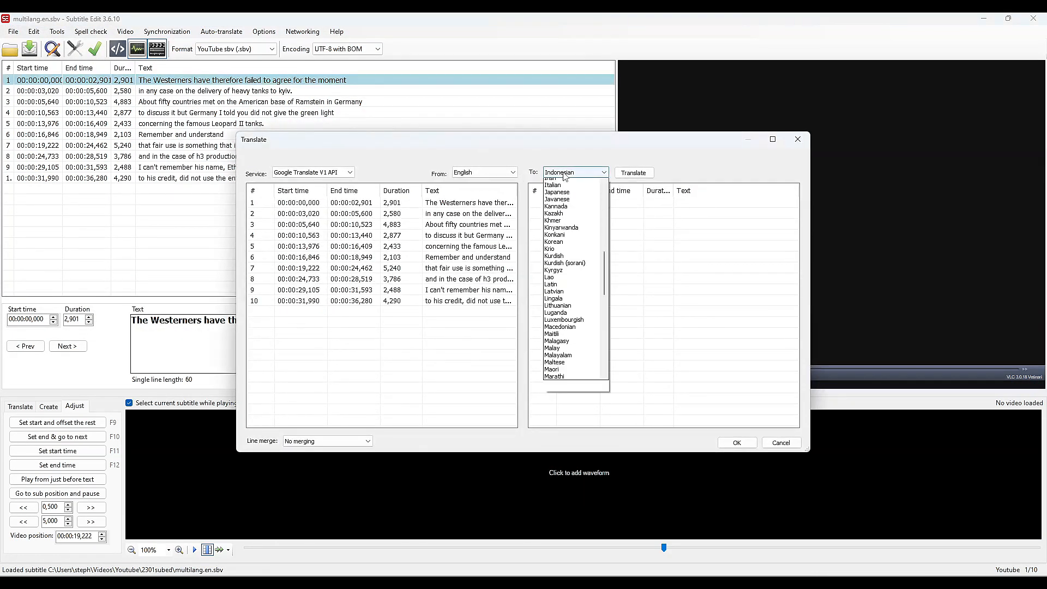
left_click(572, 327)
left_click(633, 174)
left_click(737, 443)
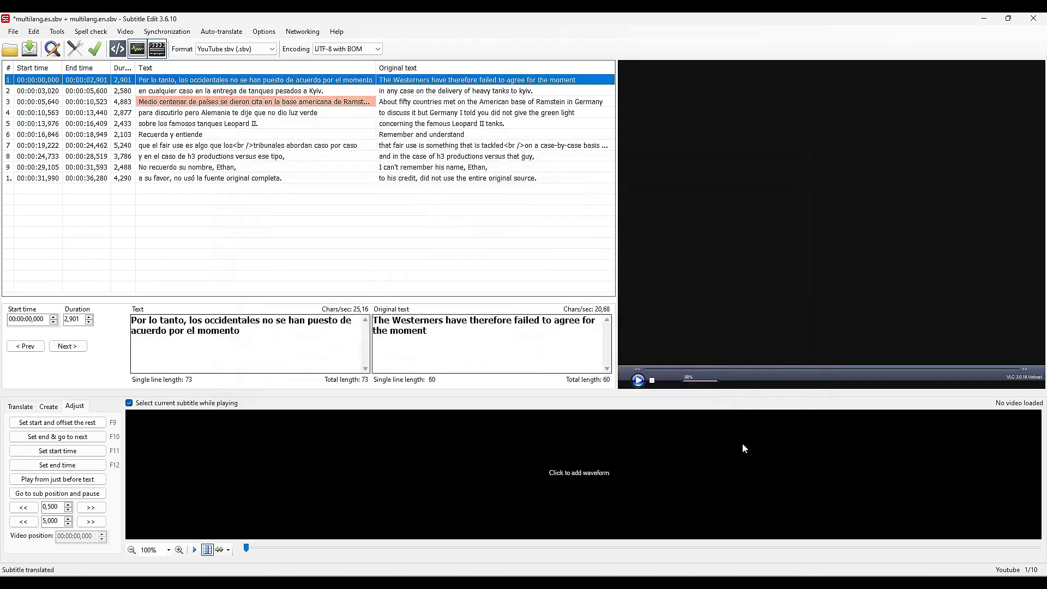
Select the highlighted Spanish line 3 and check the list of subtitle errors
left_click(252, 103)
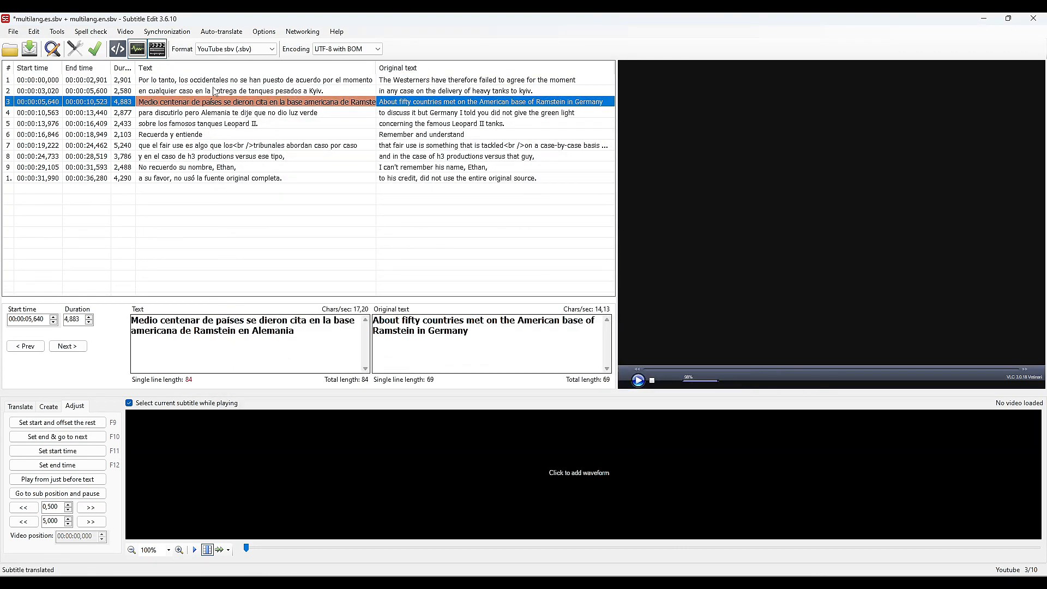
left_click(57, 31)
left_click(98, 201)
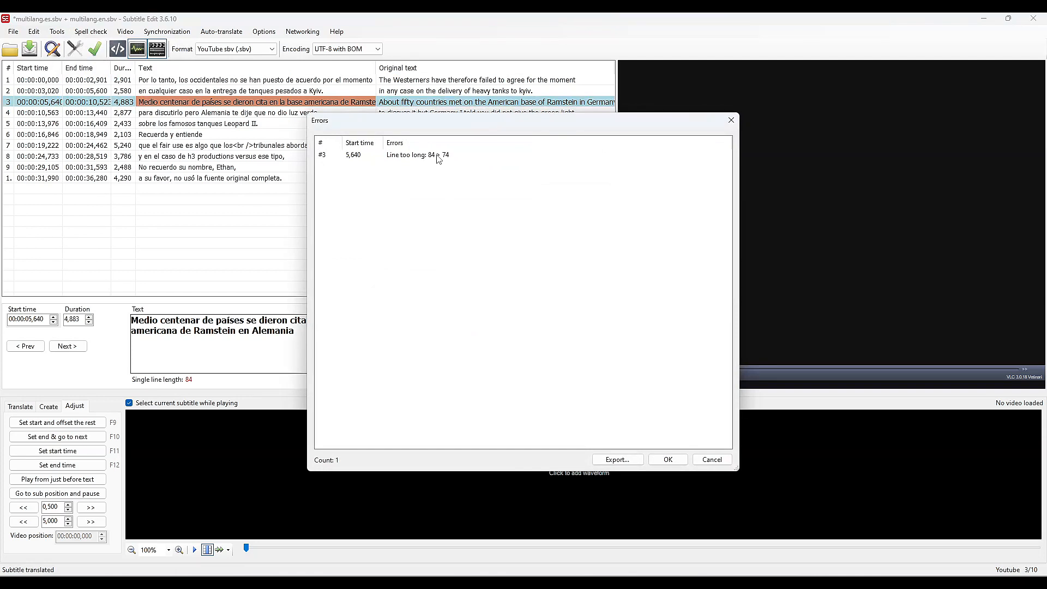
left_click(668, 460)
Close the English original subtitle and automatically break the overlong Spanish line 3 into two lines
left_click(13, 31)
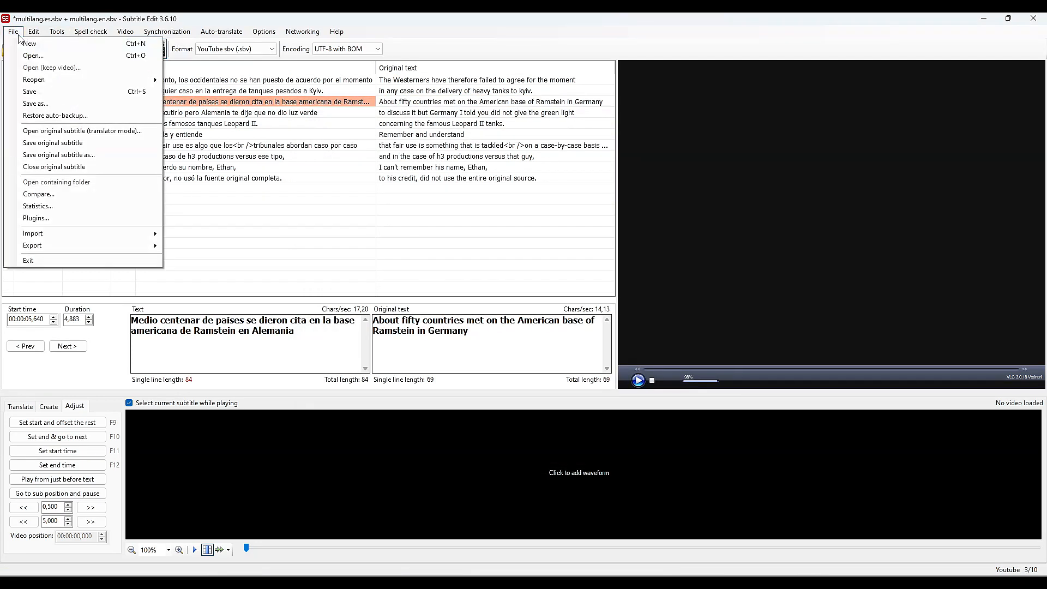
left_click(53, 169)
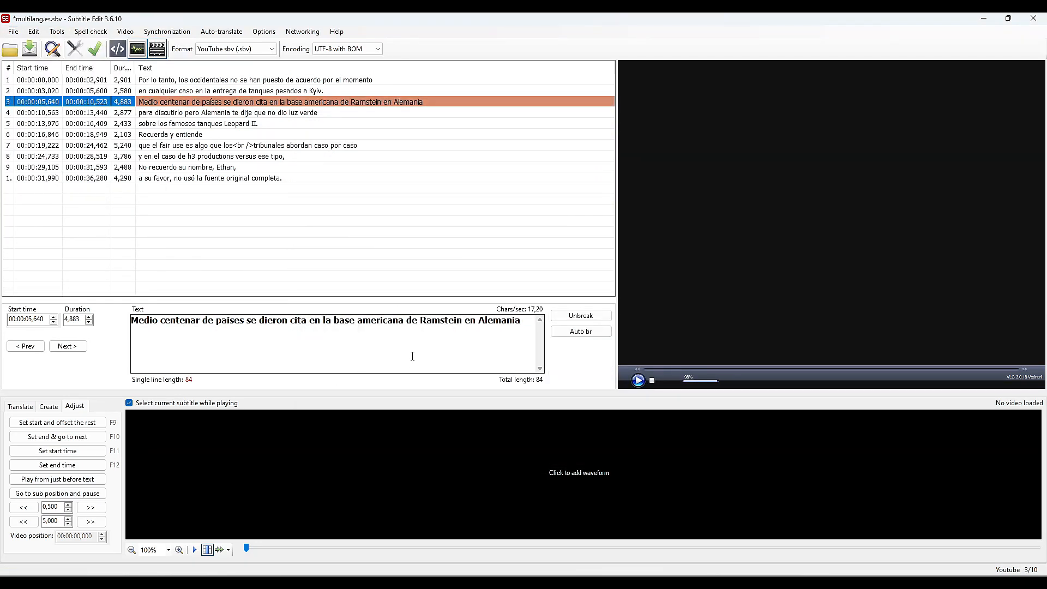
left_click(581, 333)
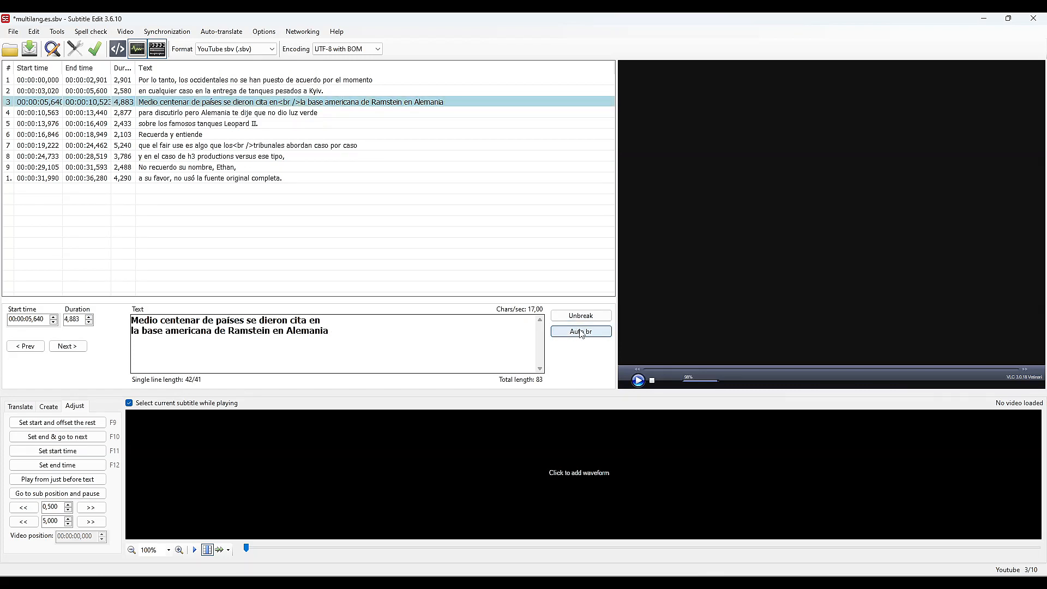
Save the Spanish subtitles as multilang.es.sbv in YouTube sbv format
left_click(288, 178)
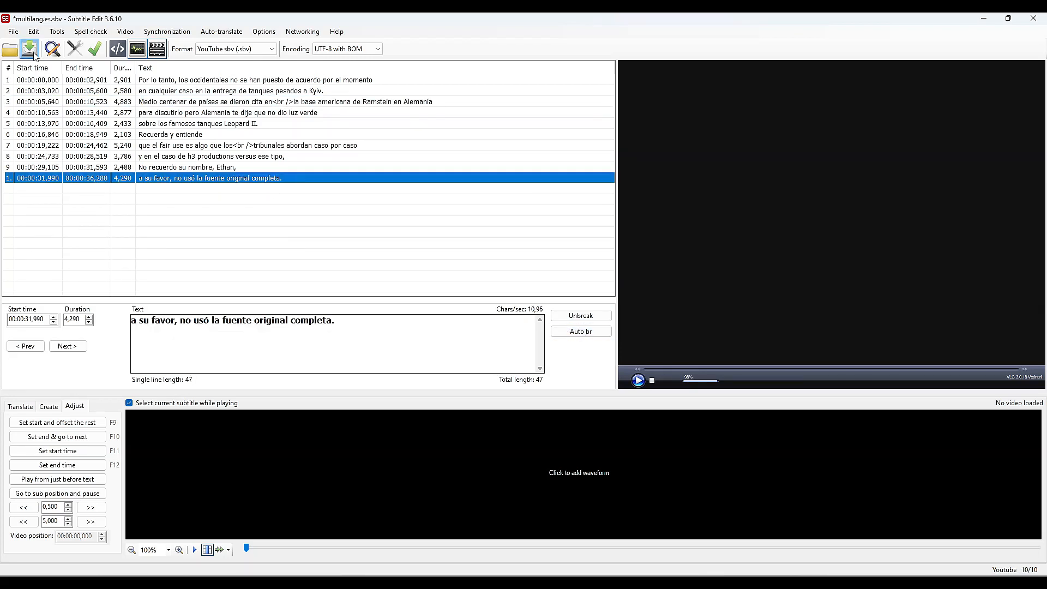
key("ctrl+shift+s")
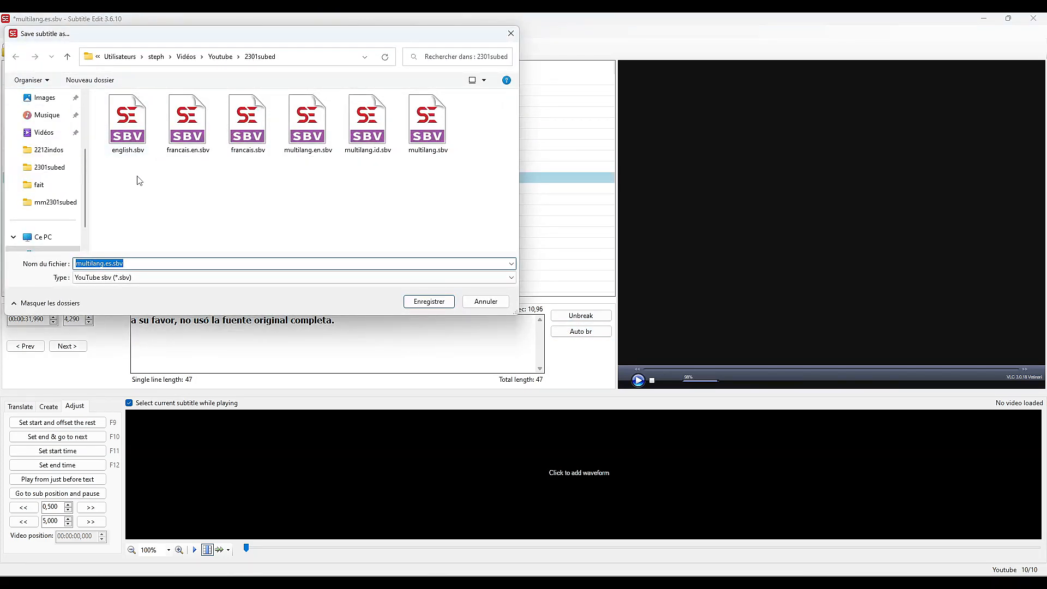
left_click(428, 301)
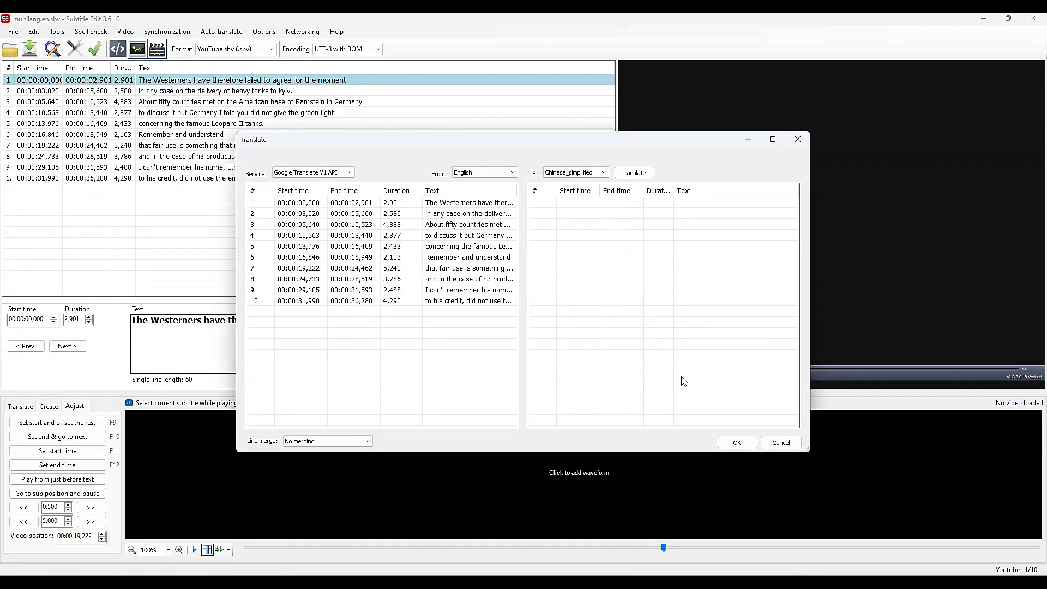
Auto-translate the multilang.en.sbv subtitles from English to Chinese_simplified, accept the result and select the last line
left_click(643, 173)
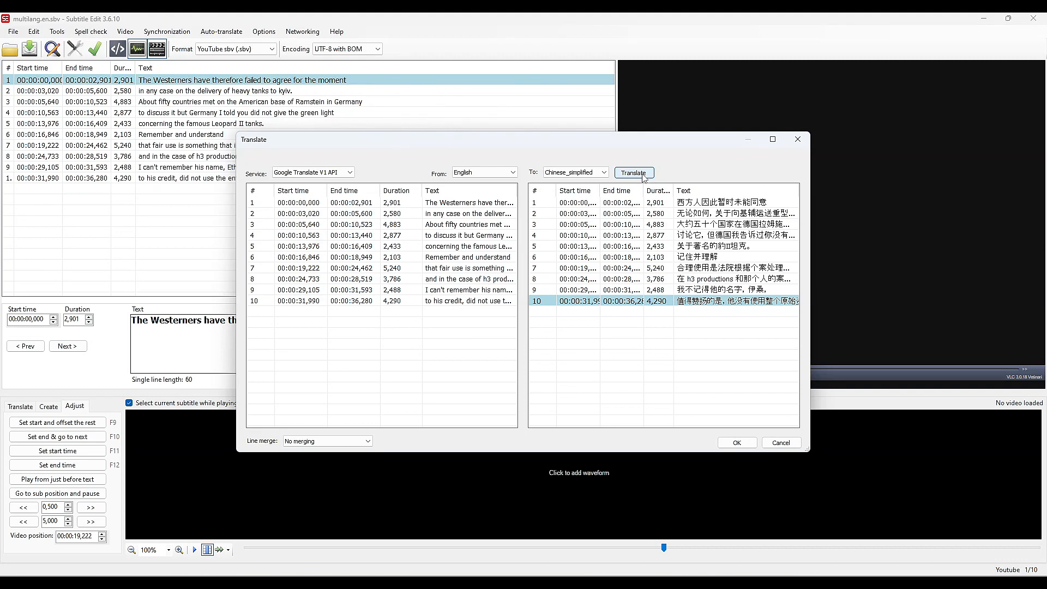
left_click(736, 444)
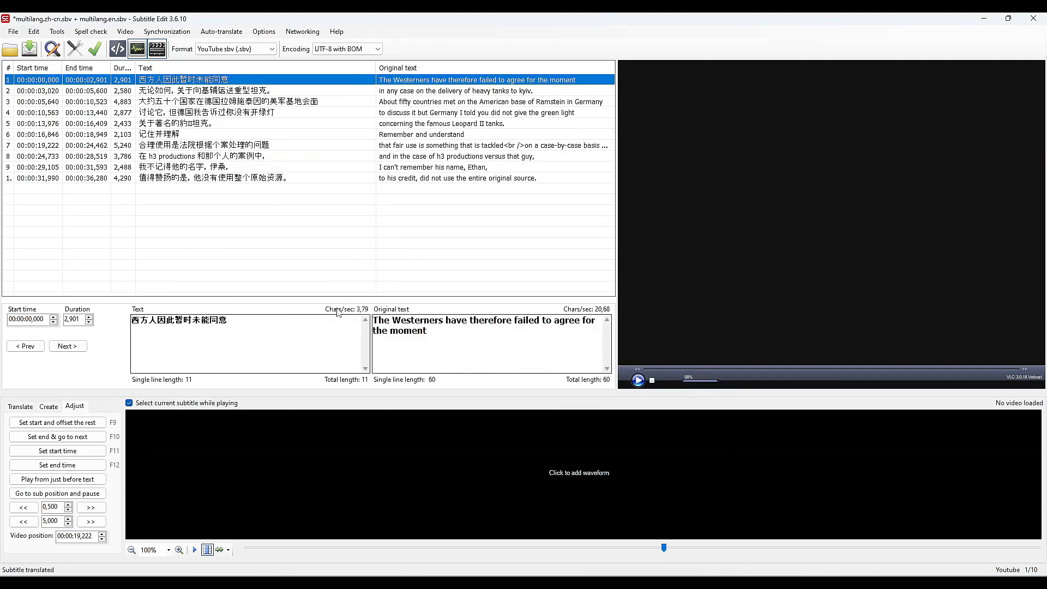
left_click(255, 180)
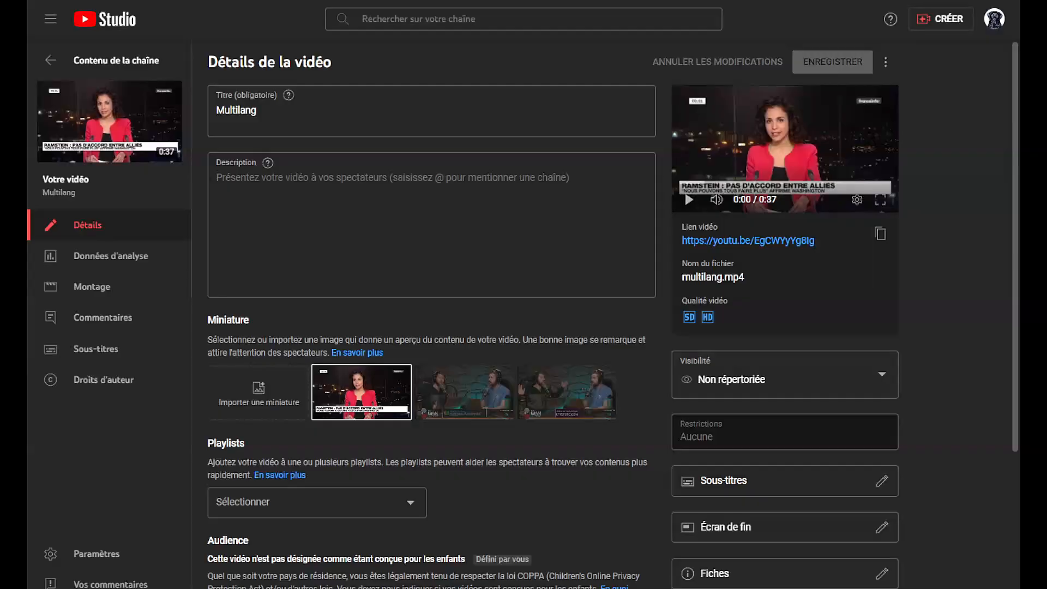
Switch to YouTube Studio and add Indonesian (Indonésien) as a subtitle language for the Multilang video
left_click_drag(207, 62, 307, 61)
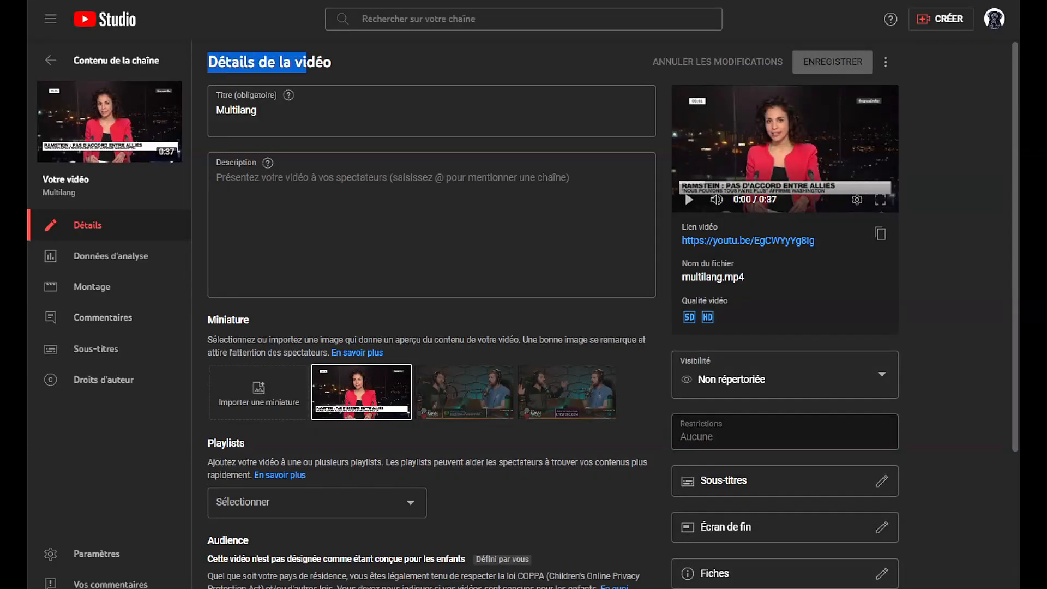
left_click(102, 352)
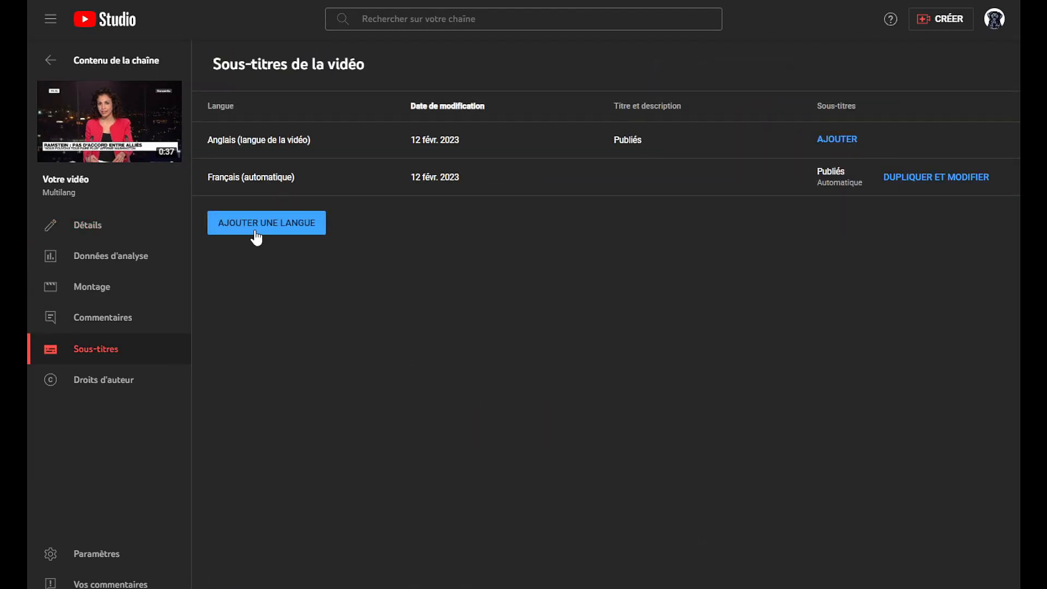
left_click(255, 232)
left_click(402, 324)
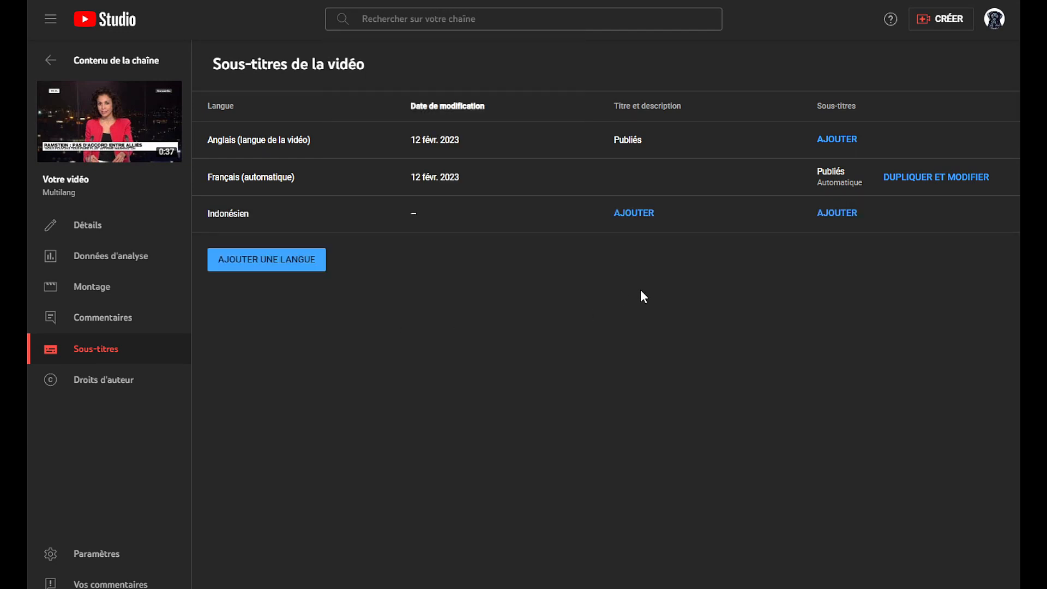
Add Indonesian subtitles to the video by importing multilang.id.sbv as a file with timing data
left_click(833, 214)
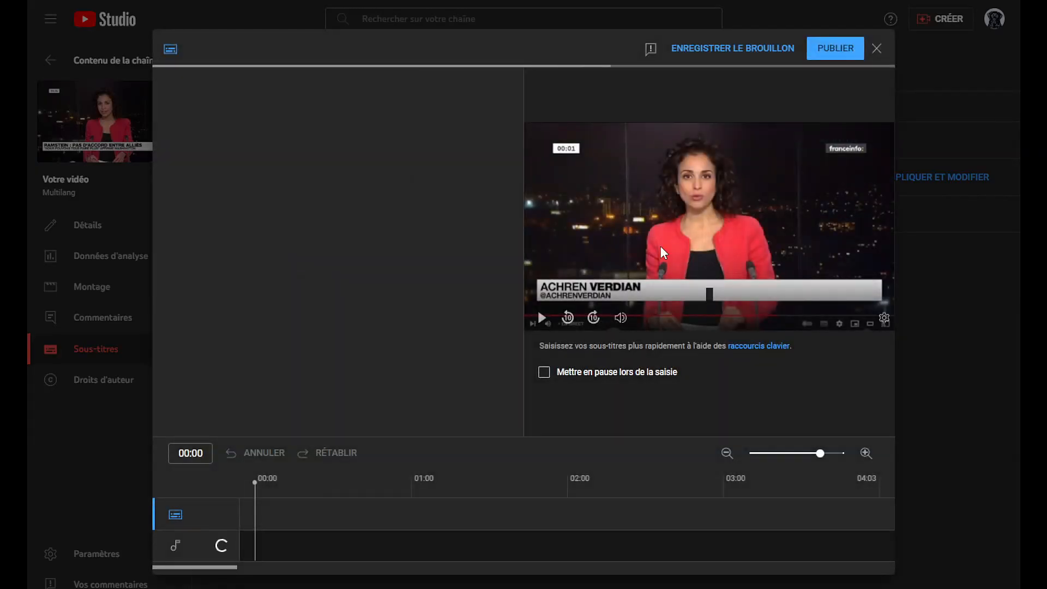
left_click(257, 134)
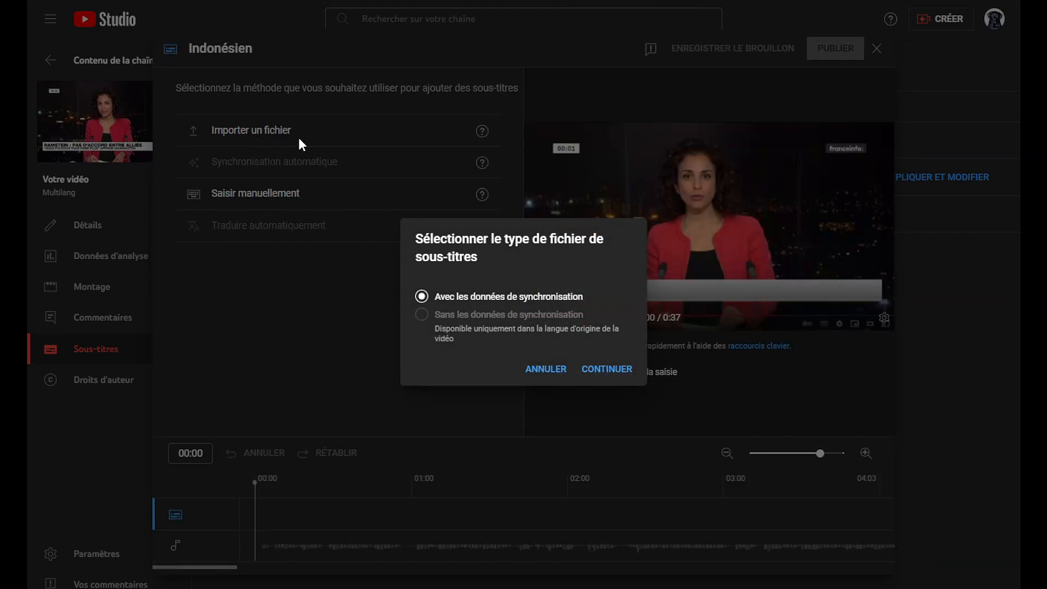
left_click(607, 369)
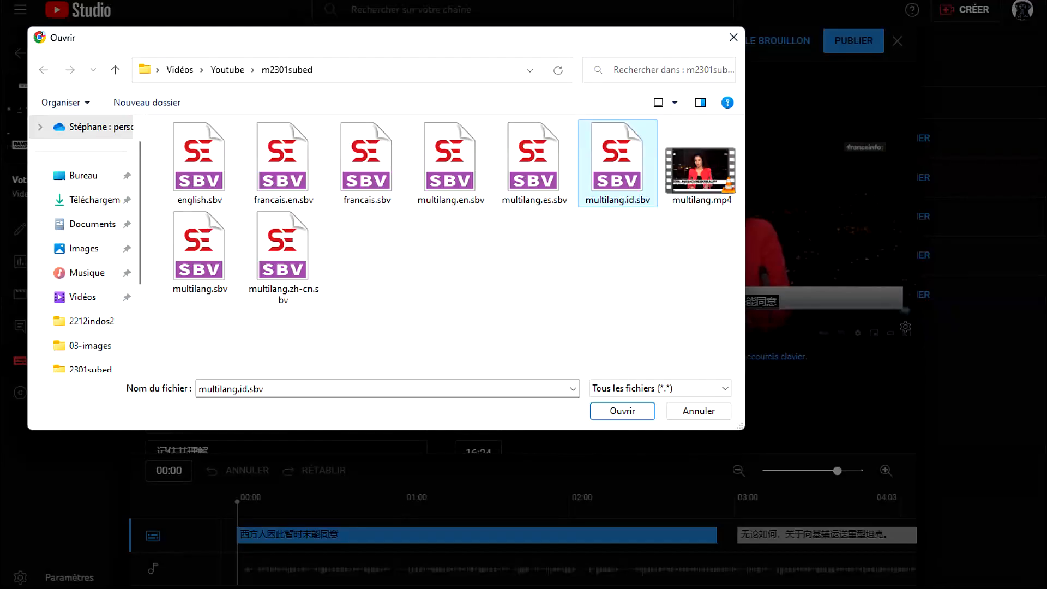
key("Return")
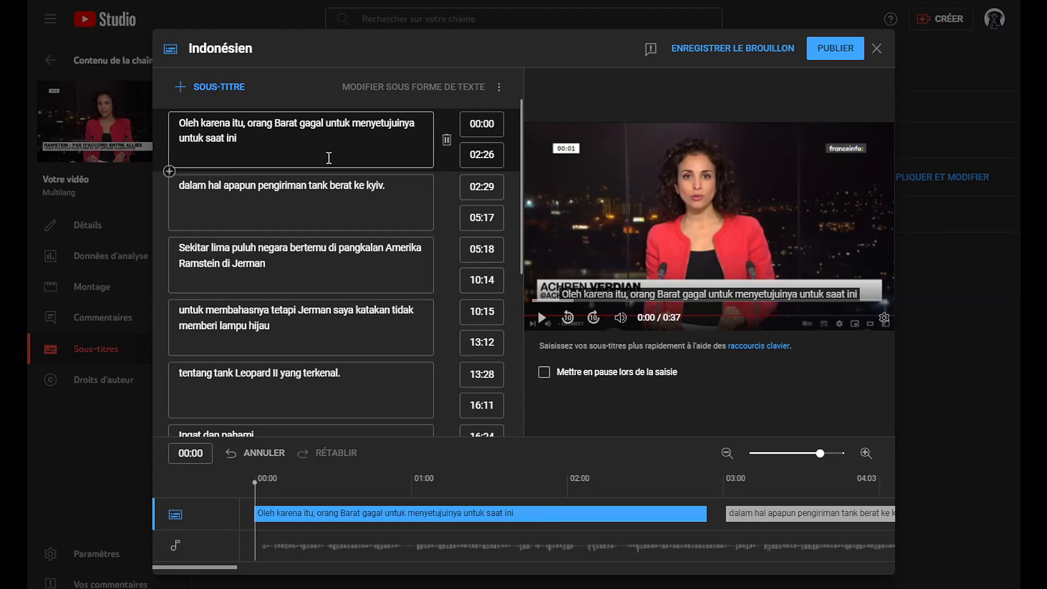
Preview the second and fourth imported Indonesian captions on the video at their start times
left_click(480, 186)
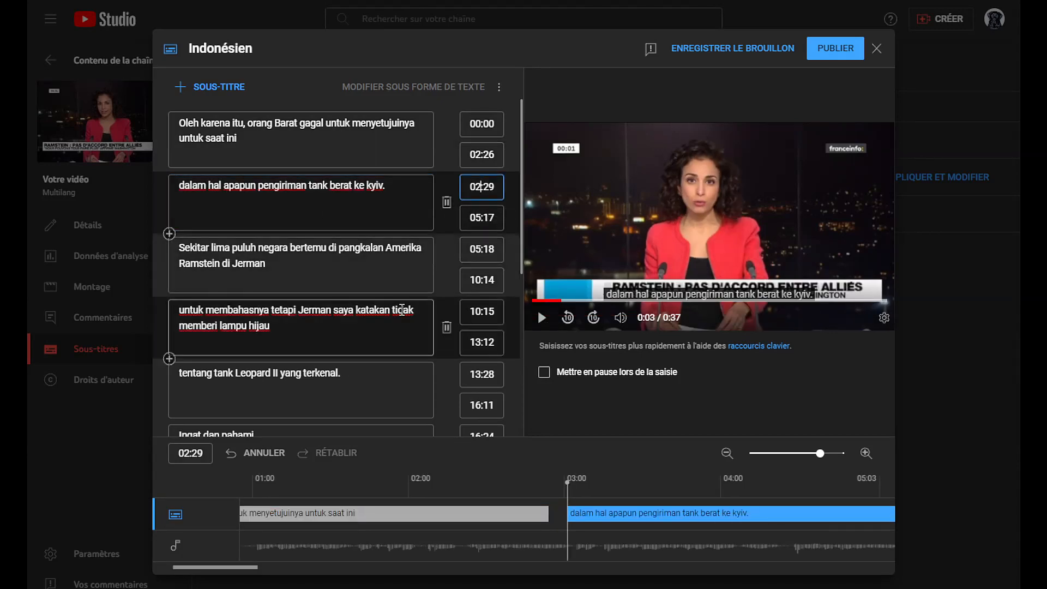
left_click(402, 309)
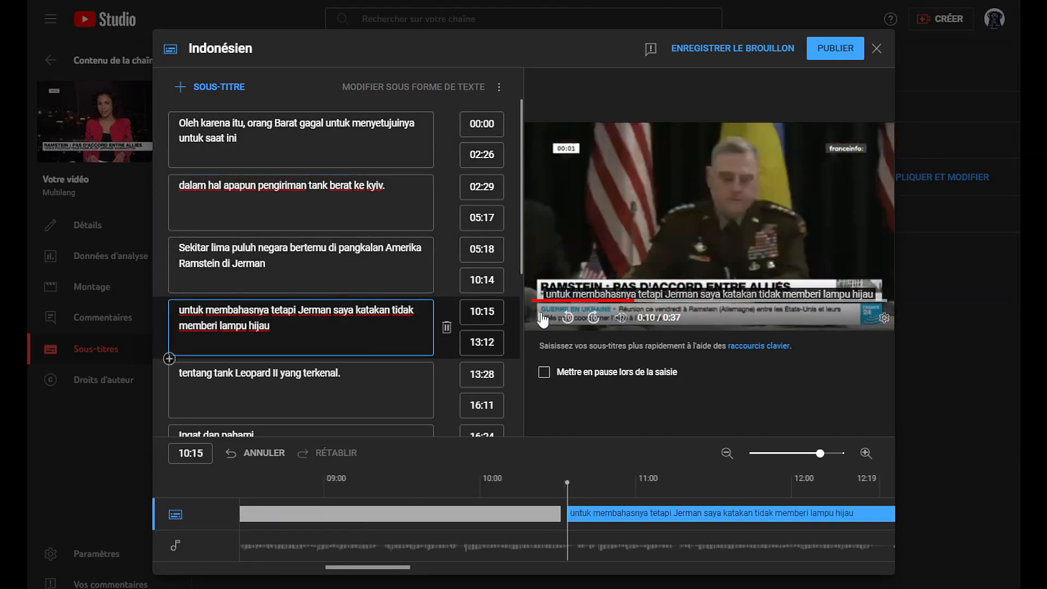